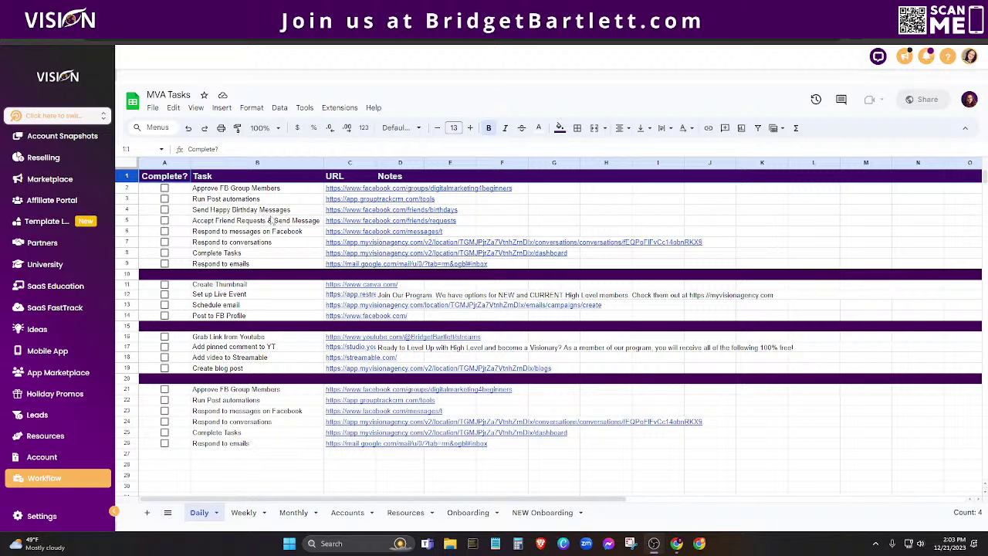
- Try ticking off the Approve FB Group Members and Run Post automations tasks, then clear both checkboxes
{"action": "left_click", "coordinate": [164, 187]}
{"action": "left_click", "coordinate": [165, 198]}
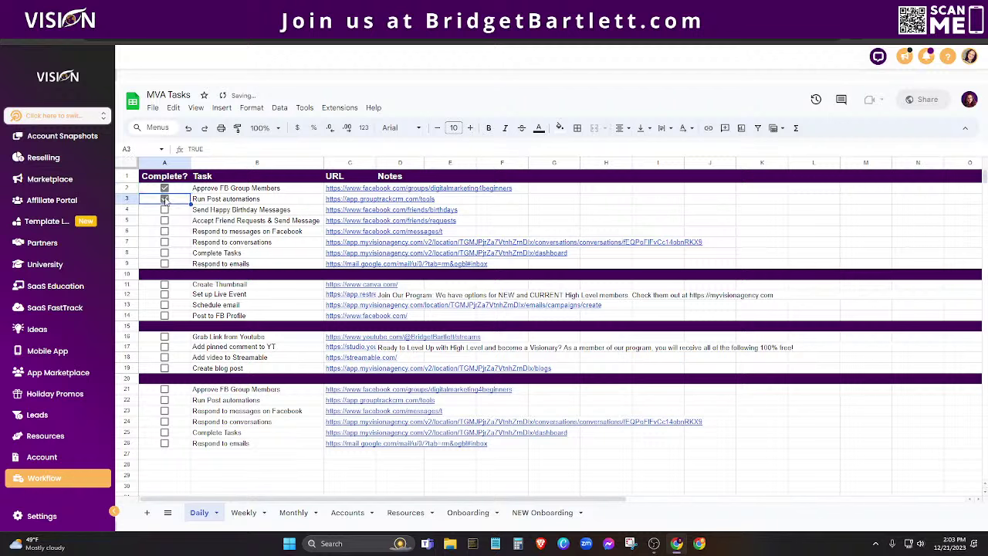
{"action": "left_click", "coordinate": [164, 199]}
{"action": "left_click", "coordinate": [164, 188]}
- Look at the Checkbox insert option and try marking the Approve FB Group Members task complete, clearing it again
{"action": "left_click", "coordinate": [225, 114]}
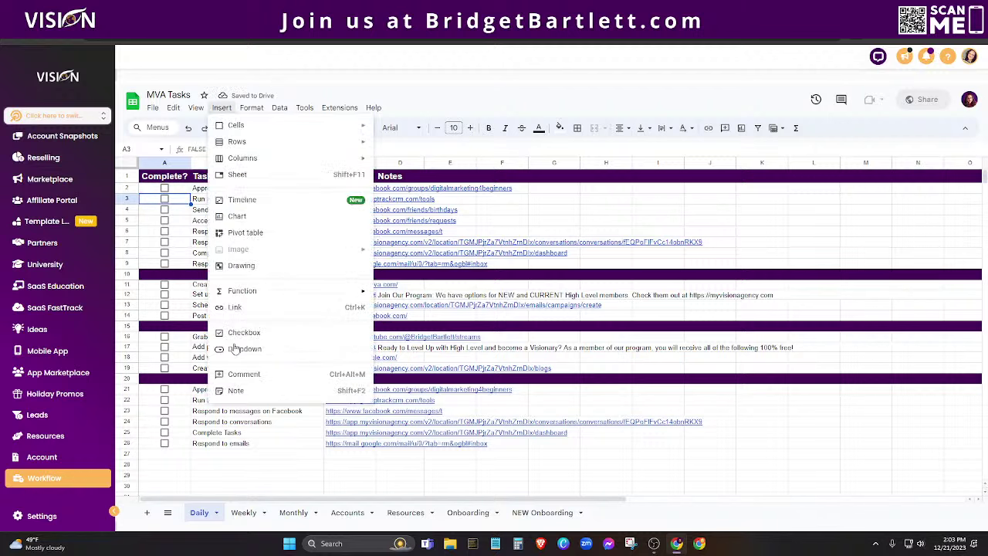
{"action": "left_click", "coordinate": [462, 85]}
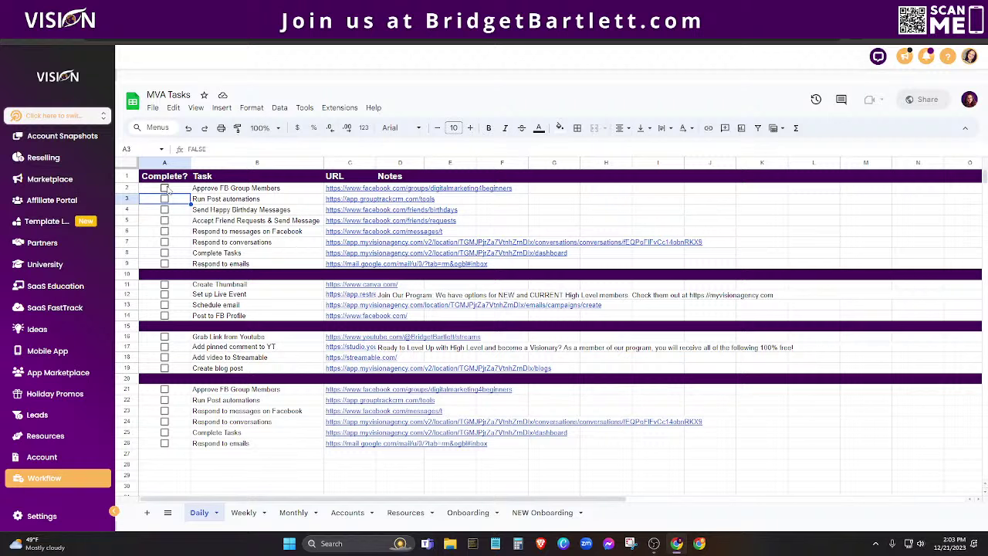
{"action": "left_click", "coordinate": [165, 188]}
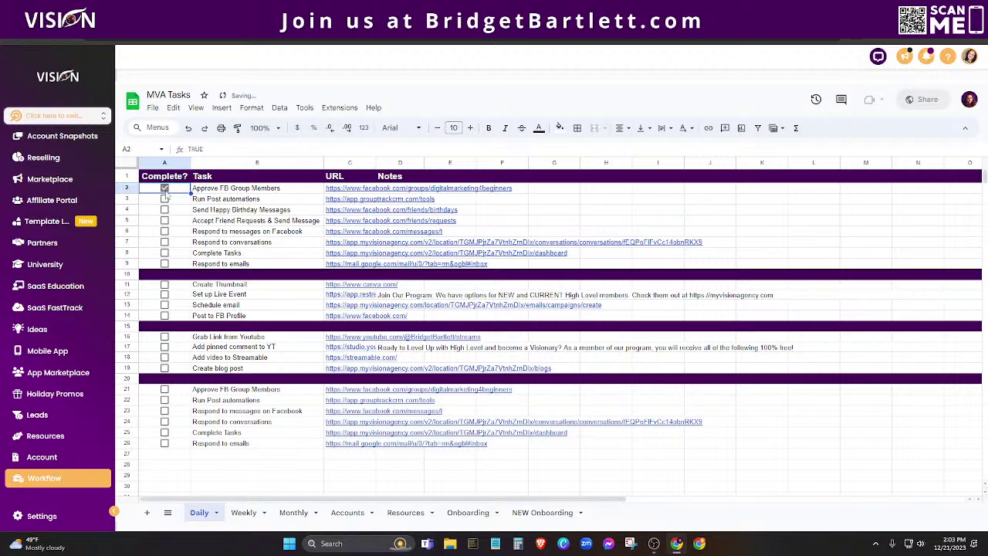
{"action": "left_click", "coordinate": [164, 189]}
{"action": "left_click", "coordinate": [440, 10]}
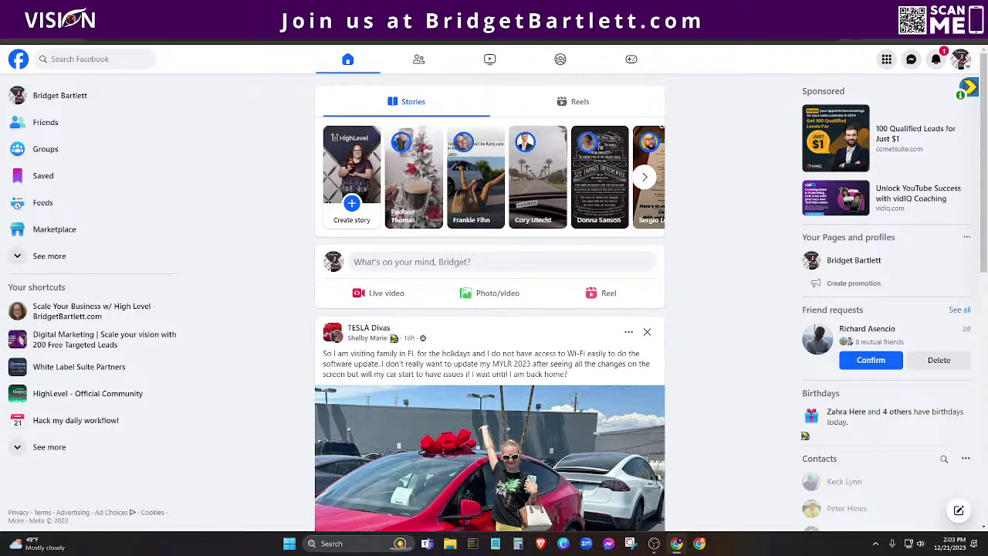
{"action": "left_click", "coordinate": [139, 11]}
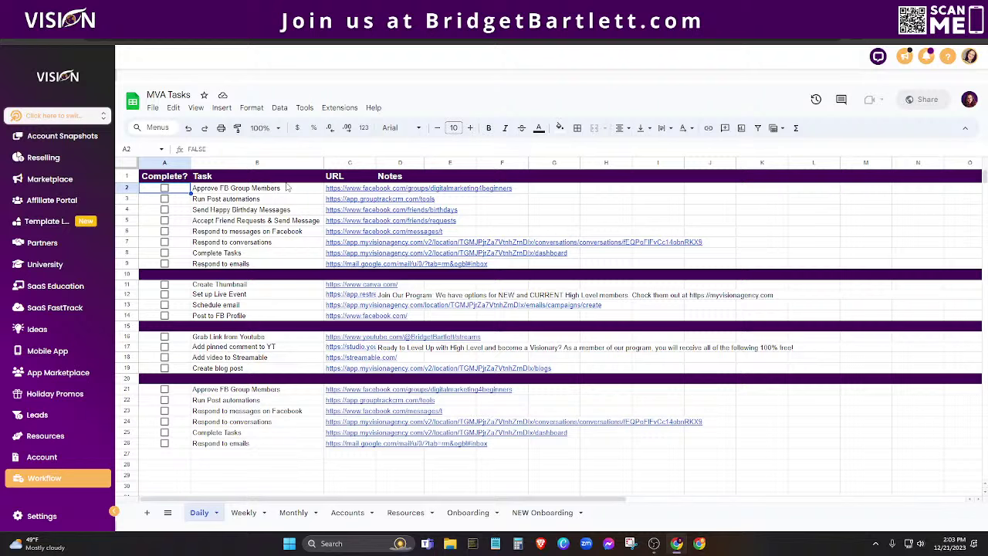
- Open the Facebook group linked to the Approve FB Group Members task and locate its member requests
{"action": "mouse_move", "coordinate": [345, 191]}
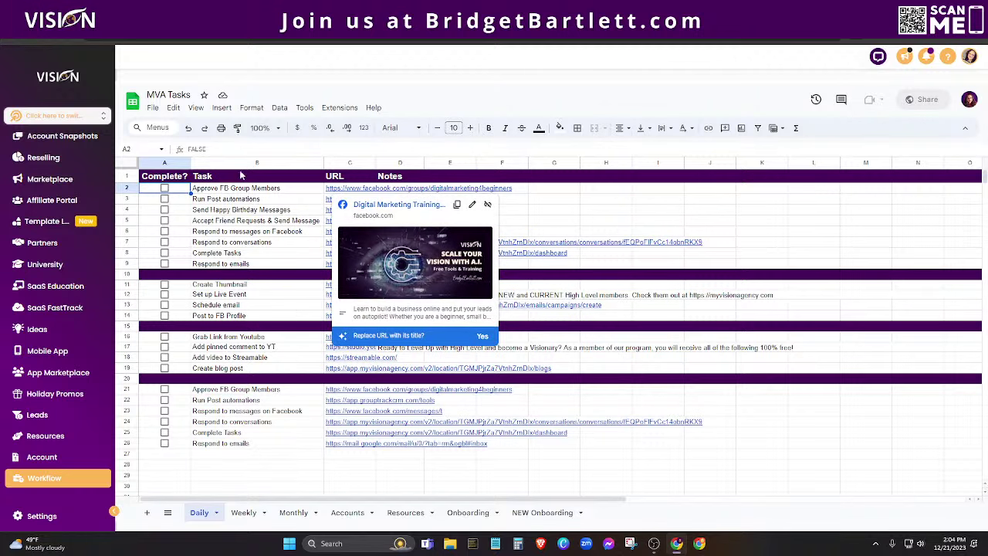
{"action": "left_click", "coordinate": [347, 188]}
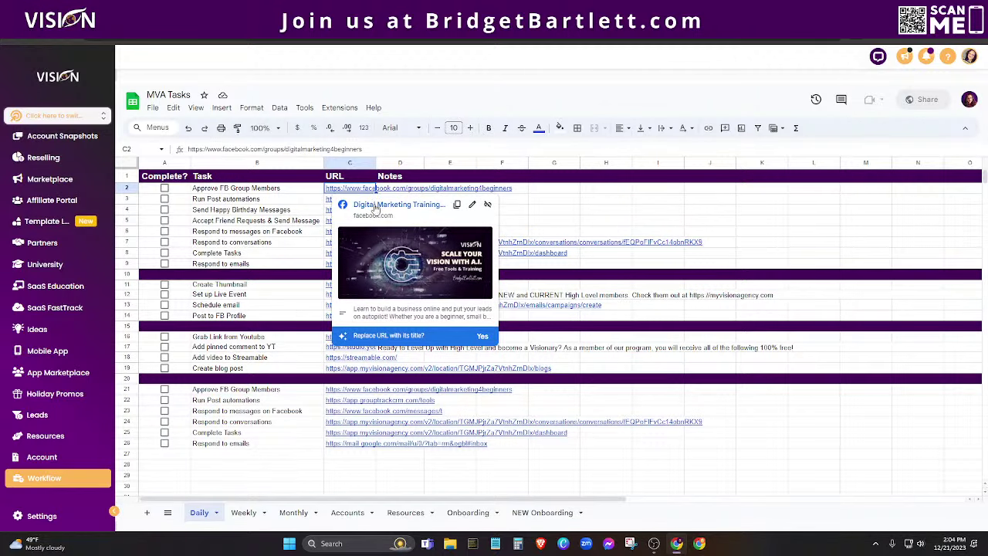
{"action": "left_click", "coordinate": [375, 206]}
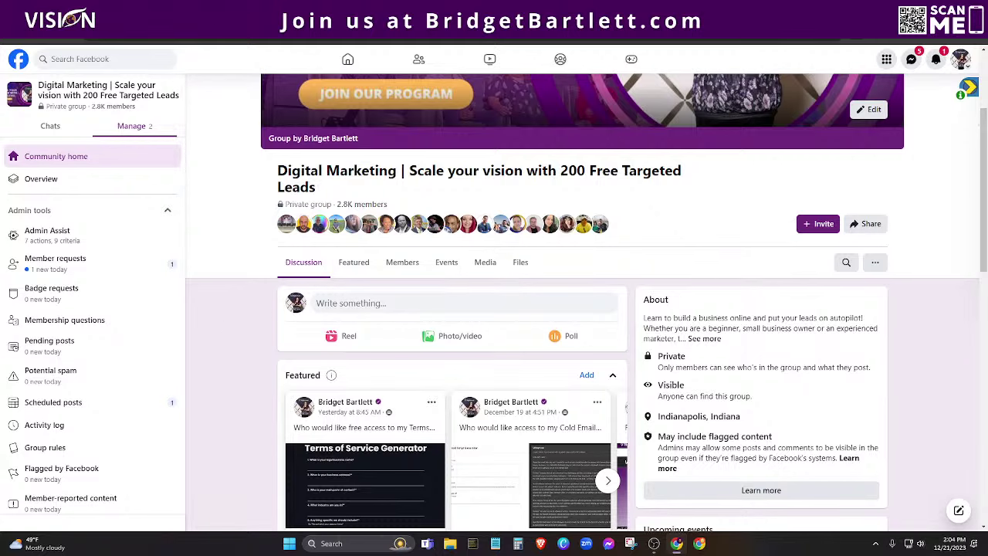
{"action": "key", "text": "alt+Tab"}
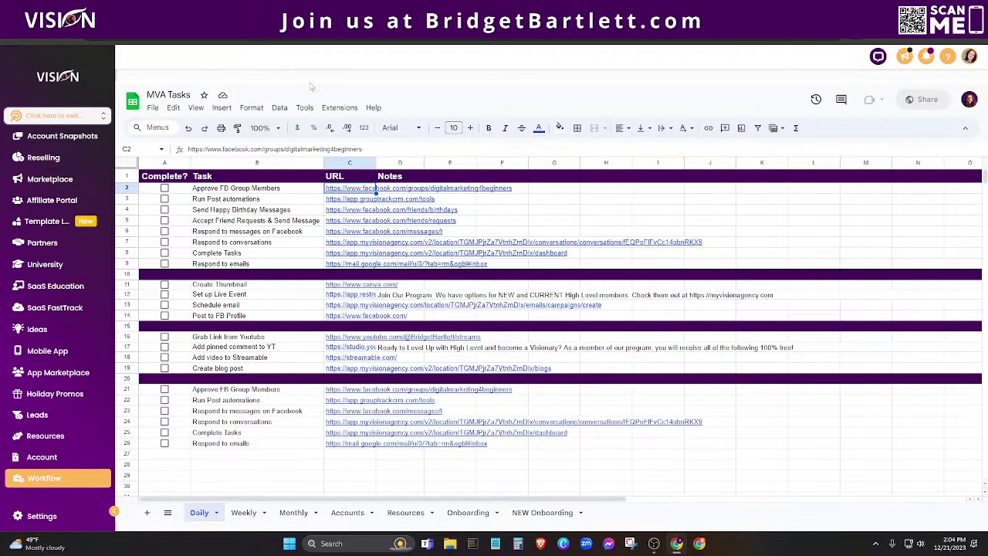
{"action": "key", "text": "alt+Tab"}
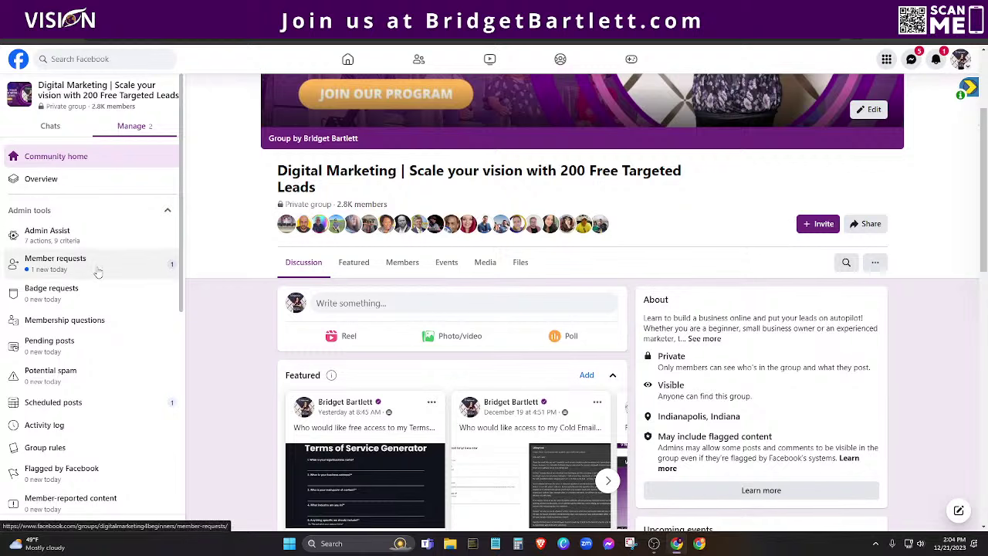
{"action": "left_click_drag", "start_coordinate": [121, 286], "coordinate": [380, 341]}
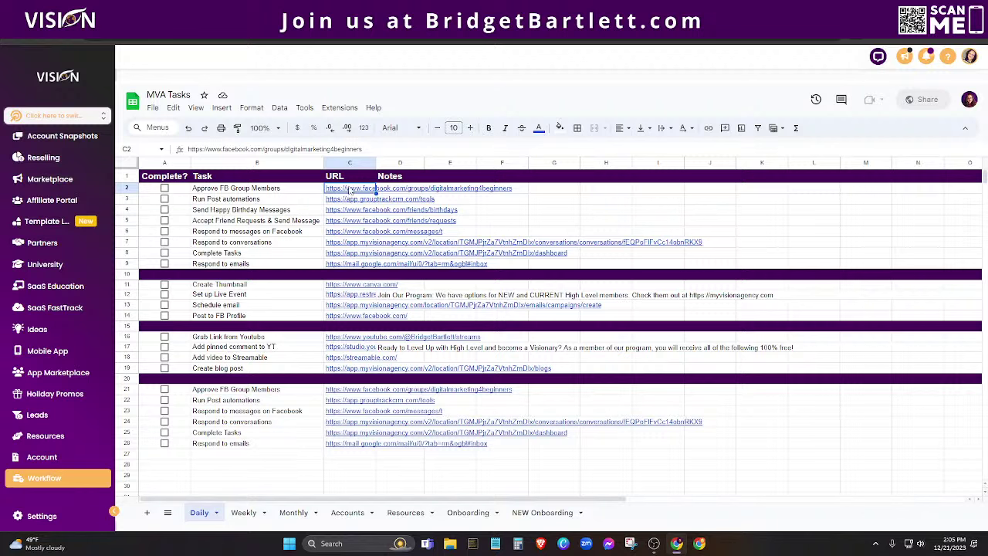
- Open the GroupTrack tools link for the Run Post automations task in the Daily sheet
{"action": "mouse_move", "coordinate": [350, 190]}
{"action": "left_click", "coordinate": [343, 203]}
{"action": "left_click", "coordinate": [359, 216]}
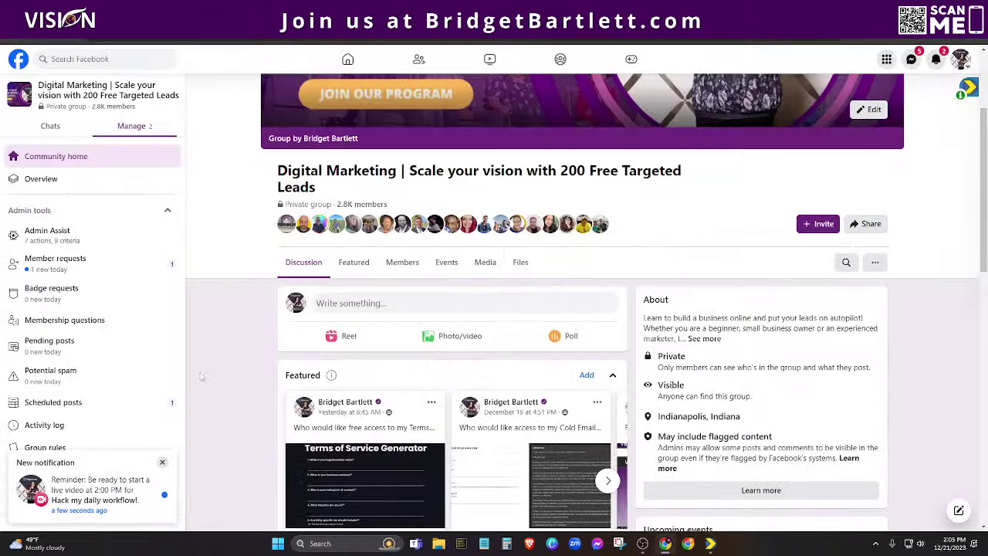
- Browse the featured posts on the Digital Marketing Facebook group's page
{"action": "scroll", "coordinate": [219, 382], "scroll_direction": "down", "scroll_amount": 2}
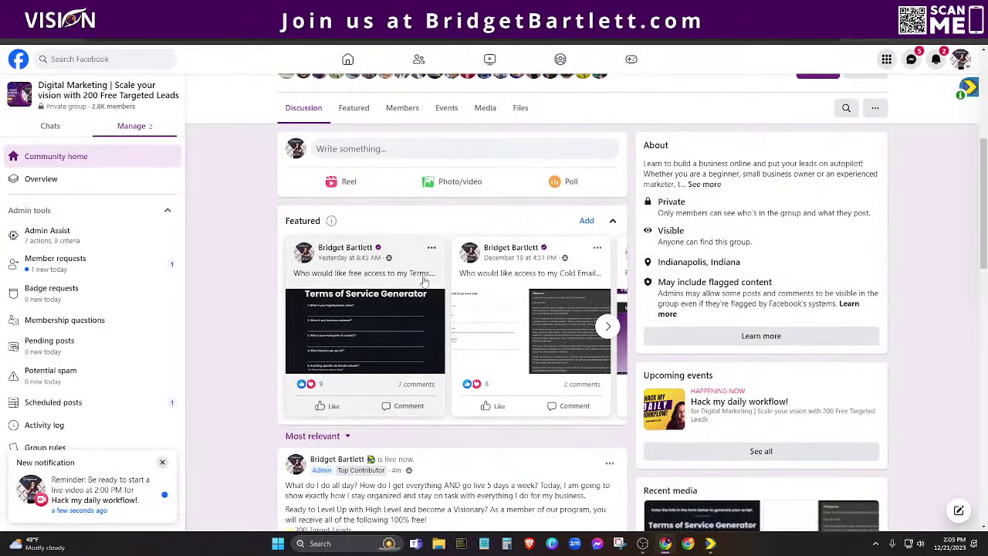
{"action": "left_click", "coordinate": [607, 326]}
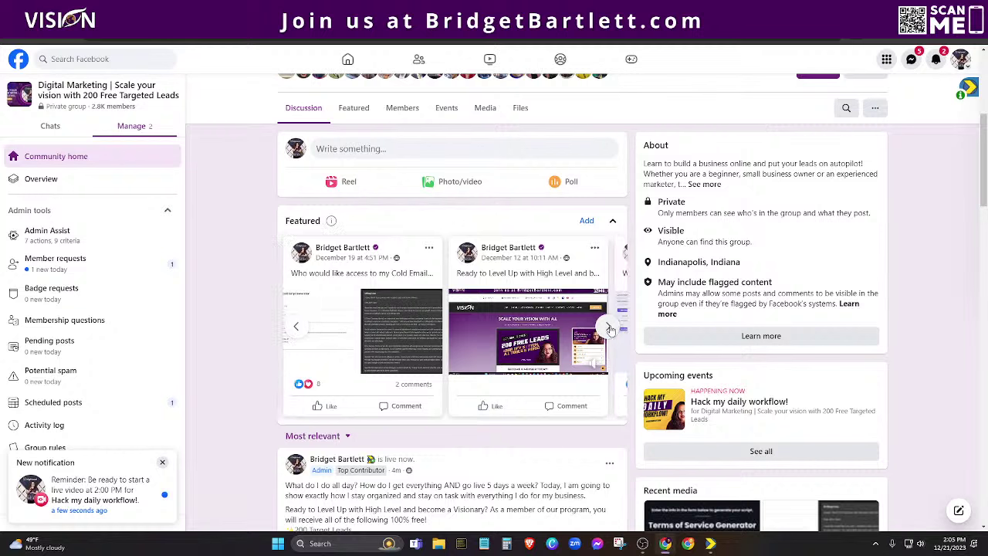
{"action": "left_click", "coordinate": [608, 326]}
{"action": "left_click", "coordinate": [609, 327]}
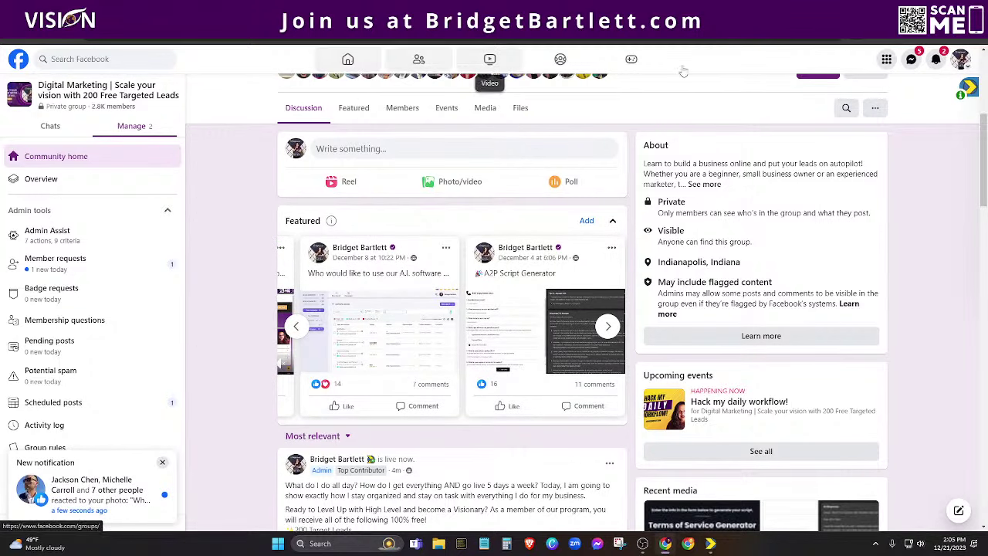
- Open the account owner's Facebook profile and look through its recent posts down to the short form video post
{"action": "left_click", "coordinate": [961, 59]}
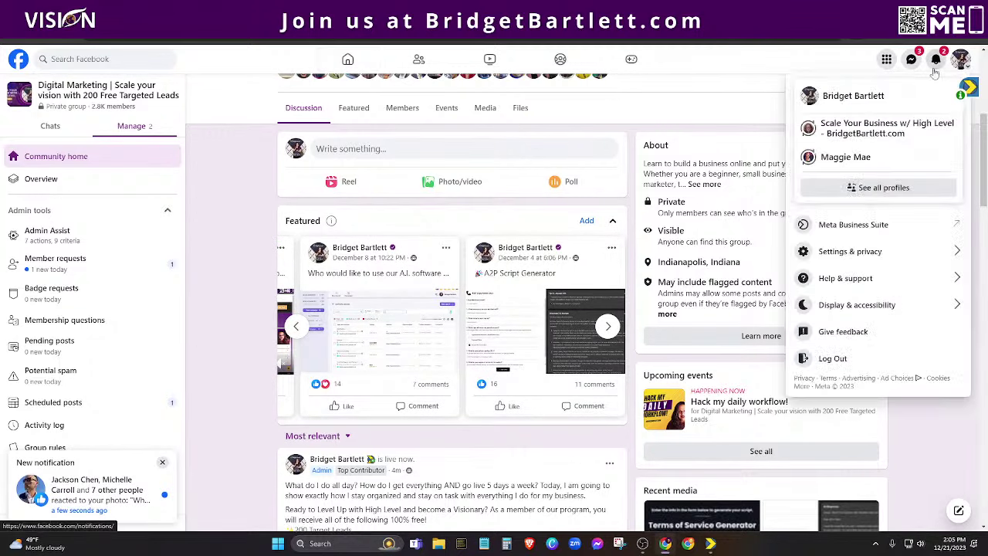
{"action": "left_click", "coordinate": [857, 96]}
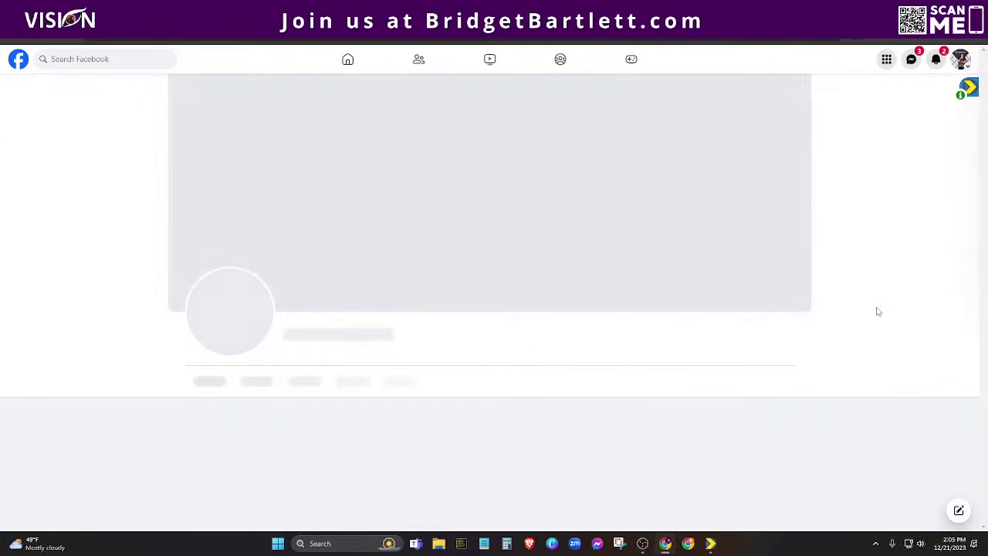
{"action": "scroll", "coordinate": [876, 311], "scroll_direction": "down", "scroll_amount": 5}
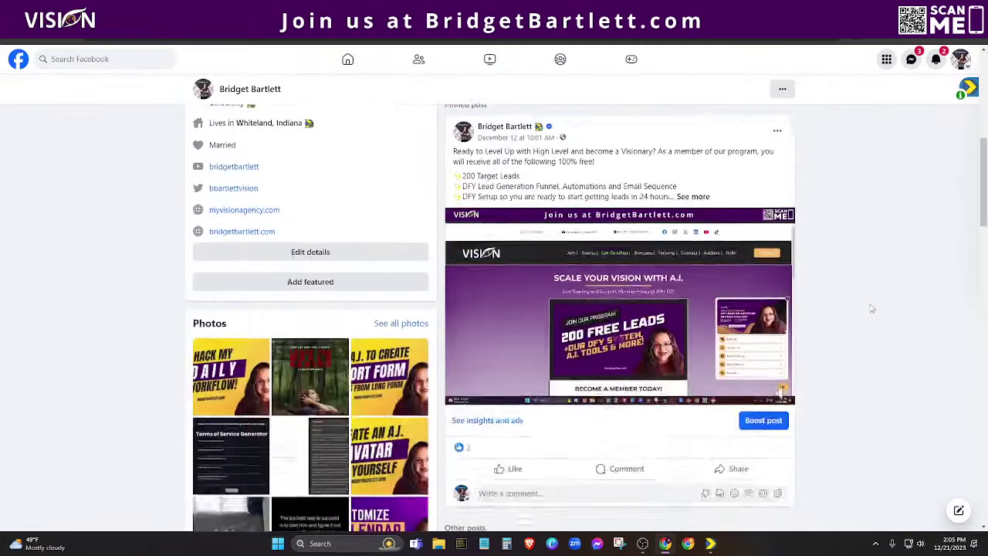
{"action": "scroll", "coordinate": [872, 309], "scroll_direction": "down", "scroll_amount": 4}
{"action": "scroll", "coordinate": [870, 311], "scroll_direction": "down", "scroll_amount": 4}
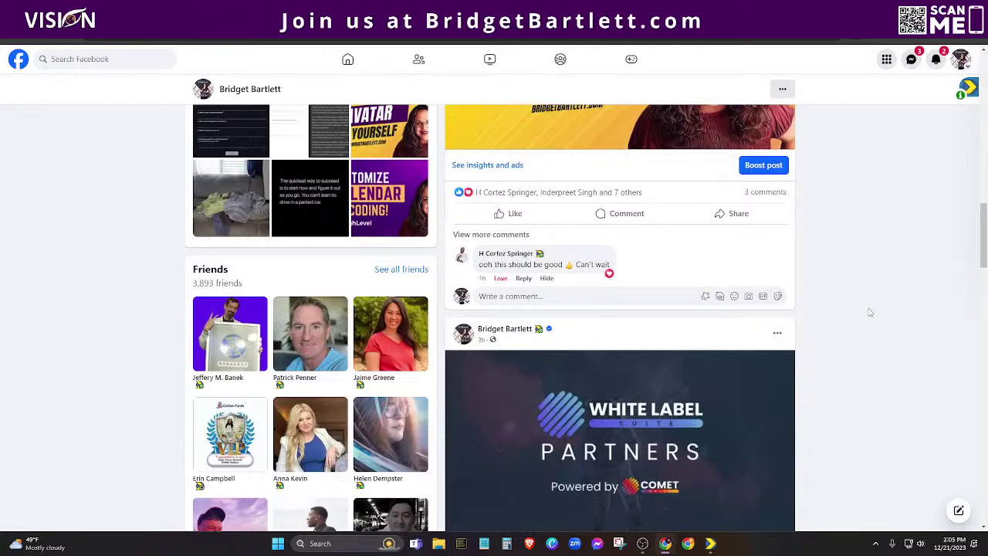
{"action": "scroll", "coordinate": [870, 312], "scroll_direction": "down", "scroll_amount": 9}
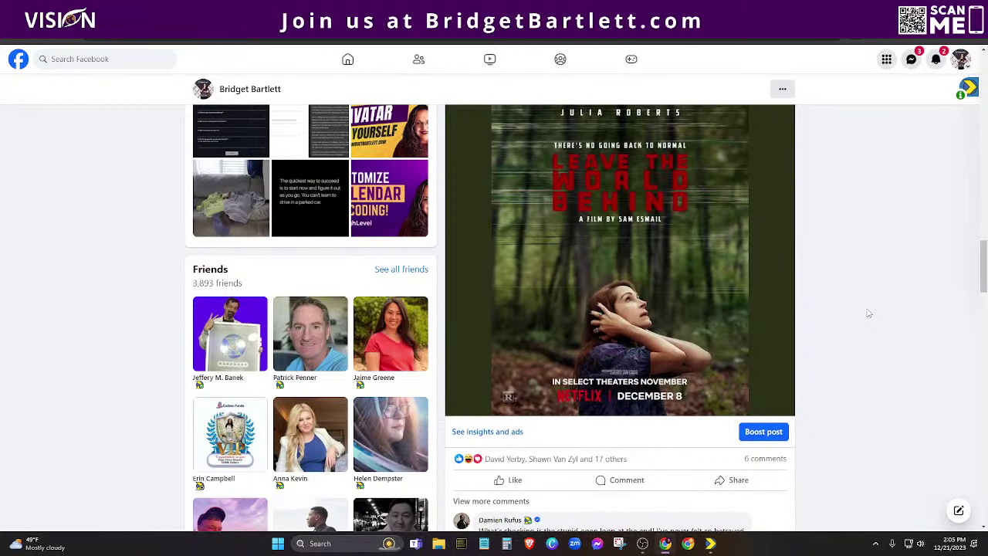
{"action": "scroll", "coordinate": [864, 309], "scroll_direction": "down", "scroll_amount": 6}
{"action": "scroll", "coordinate": [786, 265], "scroll_direction": "down", "scroll_amount": 4}
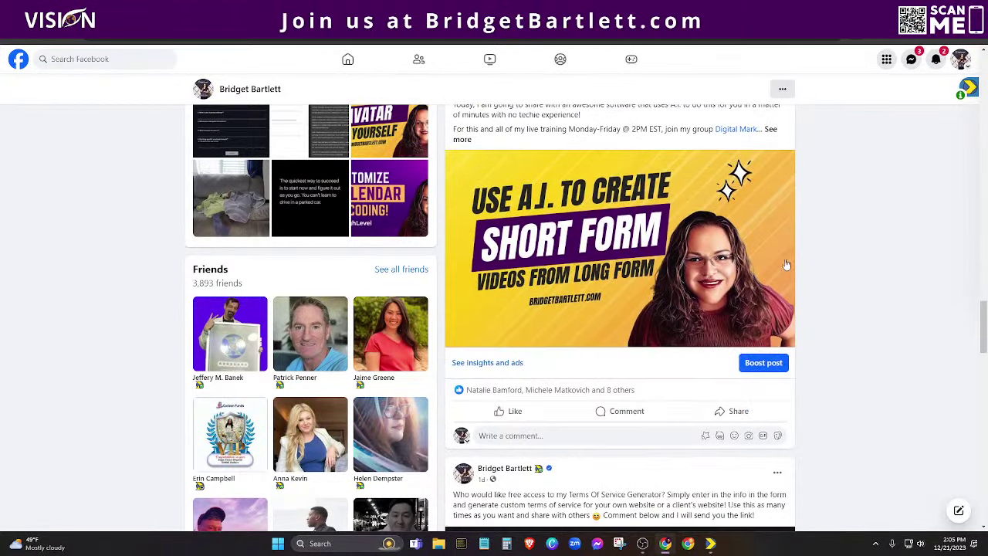
{"action": "scroll", "coordinate": [610, 231], "scroll_direction": "up", "scroll_amount": 1}
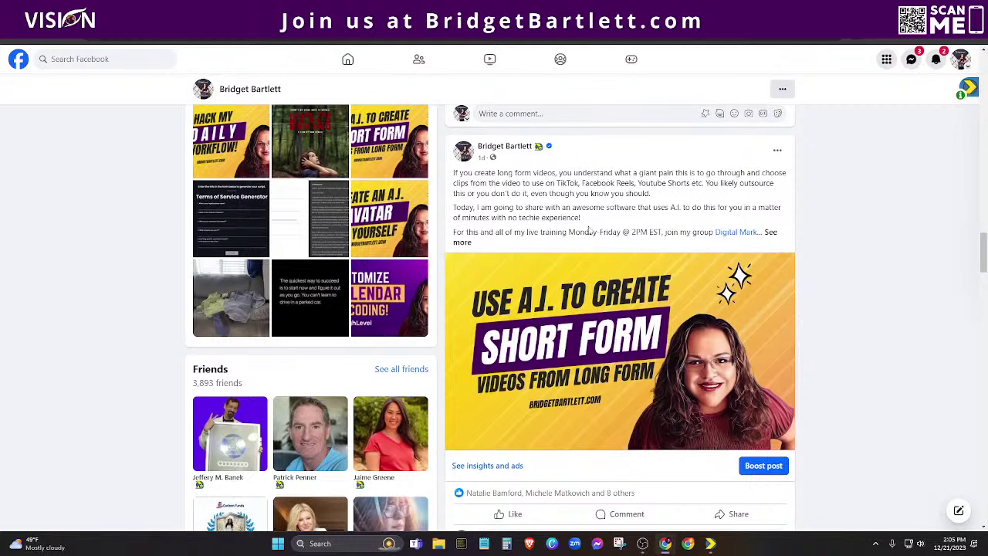
- Expand the short form video post's text and examine the Terms Of Service Generator post with its comments
{"action": "left_click", "coordinate": [771, 240]}
{"action": "scroll", "coordinate": [845, 330], "scroll_direction": "down", "scroll_amount": 4}
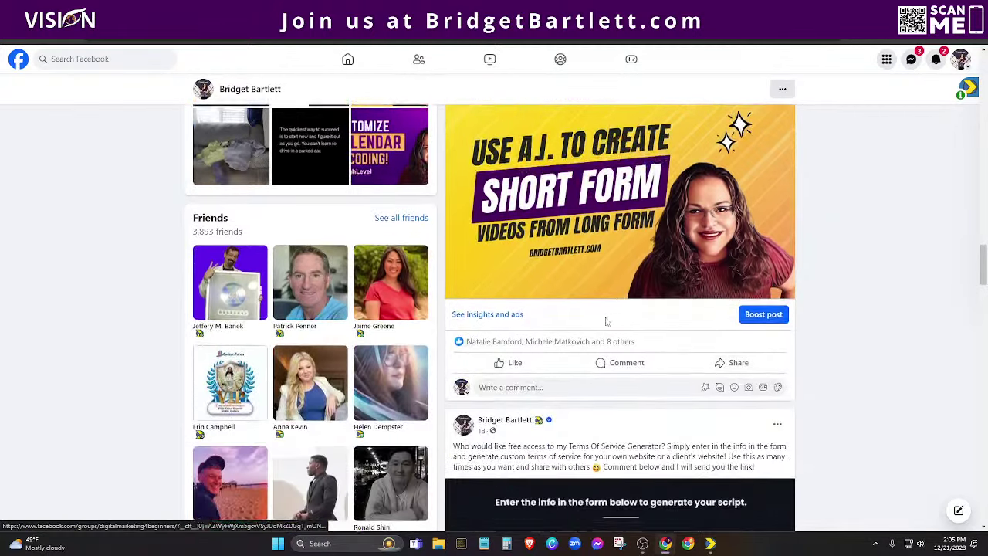
{"action": "scroll", "coordinate": [846, 330], "scroll_direction": "down", "scroll_amount": 4}
{"action": "scroll", "coordinate": [838, 326], "scroll_direction": "up", "scroll_amount": 3}
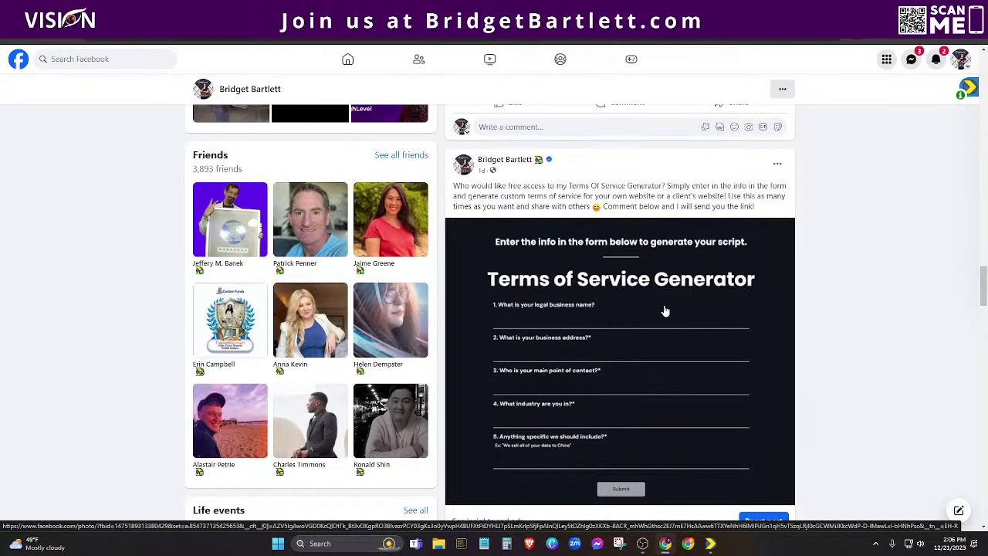
{"action": "scroll", "coordinate": [656, 301], "scroll_direction": "down", "scroll_amount": 1}
{"action": "scroll", "coordinate": [562, 285], "scroll_direction": "down", "scroll_amount": 1}
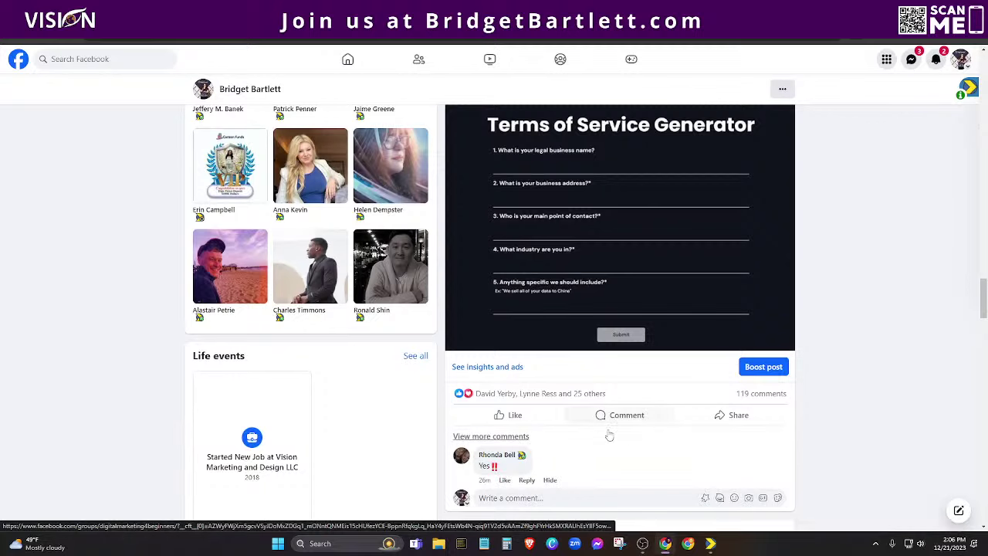
{"action": "scroll", "coordinate": [648, 368], "scroll_direction": "up", "scroll_amount": 2}
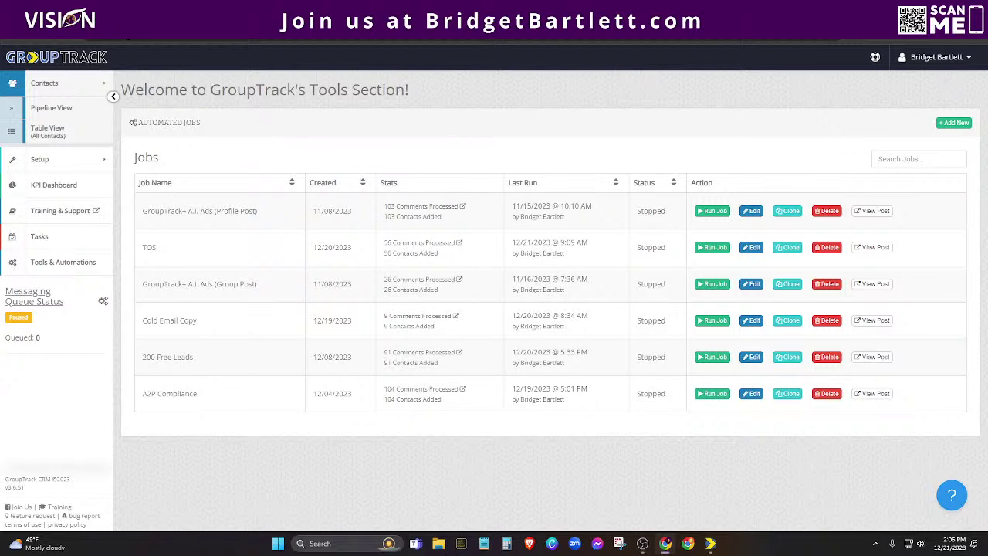
- Switch between the MVA Tasks sheet and the GroupTrack automated jobs page, ending on the task sheet
{"action": "left_click", "coordinate": [122, 14]}
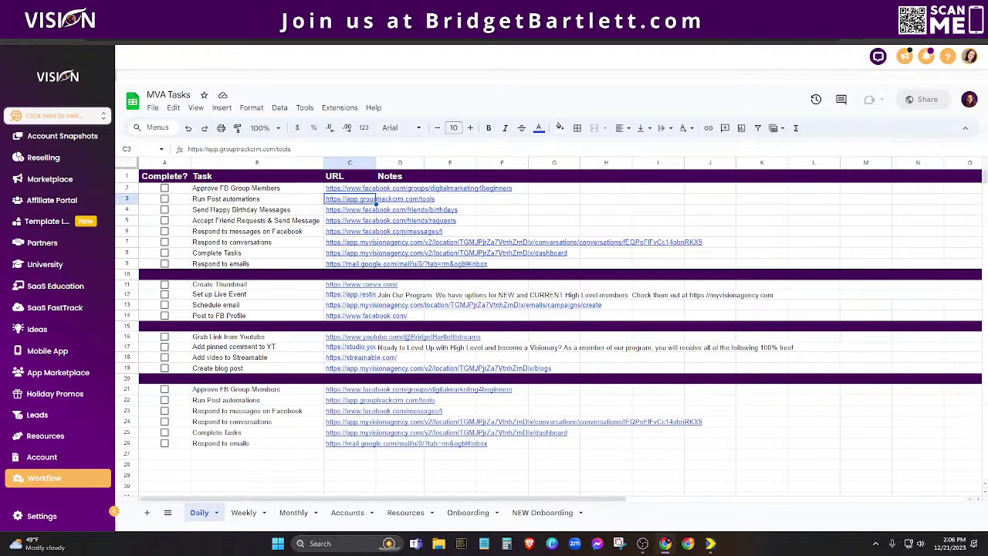
{"action": "left_click", "coordinate": [376, 199]}
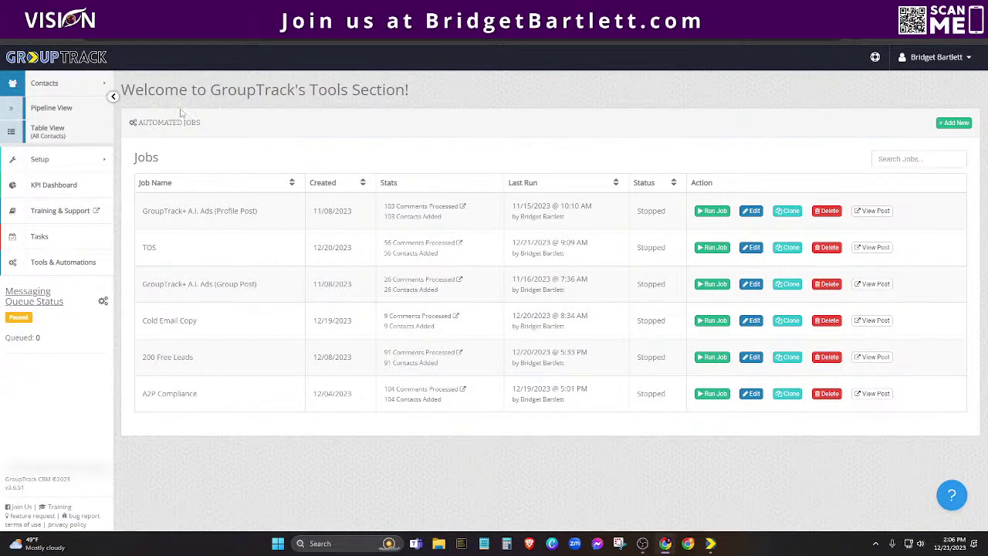
{"action": "left_click", "coordinate": [122, 14]}
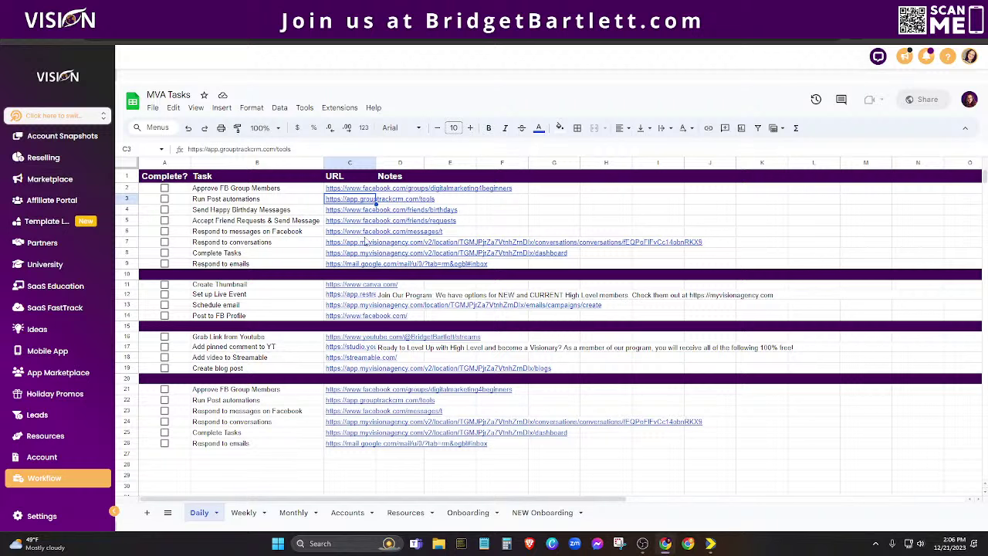
- Open the Facebook birthdays page linked to the Send Happy Birthday Messages task
{"action": "left_click", "coordinate": [212, 213]}
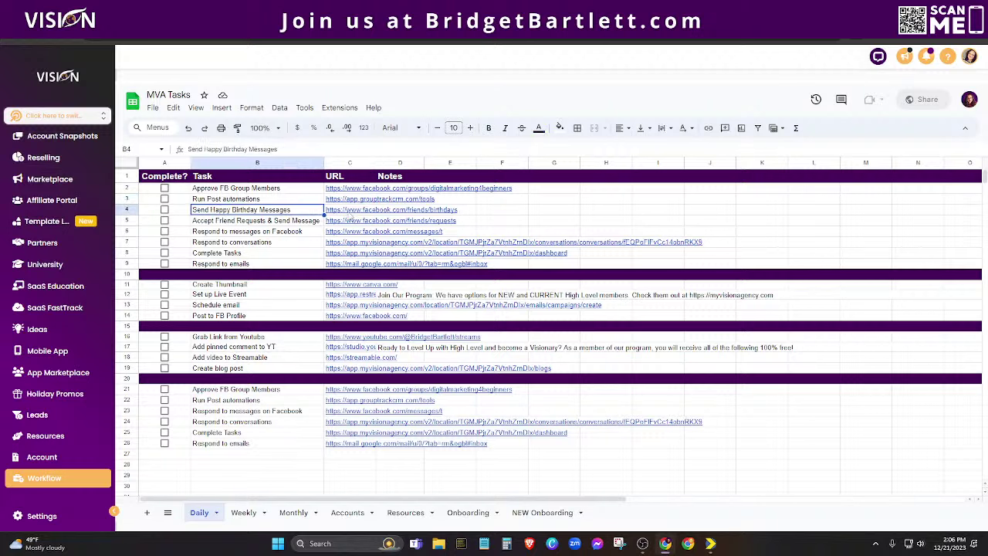
{"action": "left_click", "coordinate": [349, 212]}
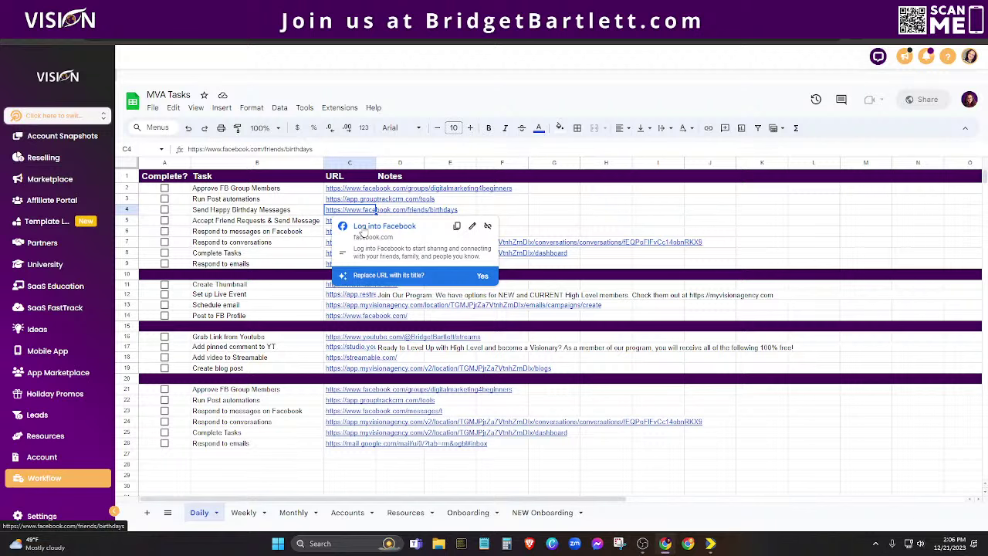
{"action": "left_click", "coordinate": [362, 228]}
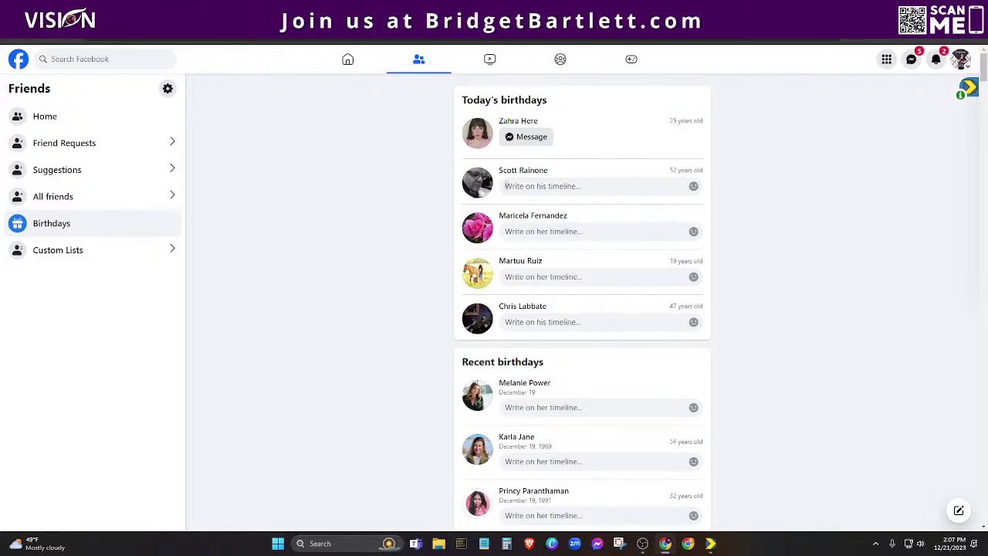
- View the contact card of the second friend under Today's birthdays and close it again
{"action": "left_click", "coordinate": [469, 162]}
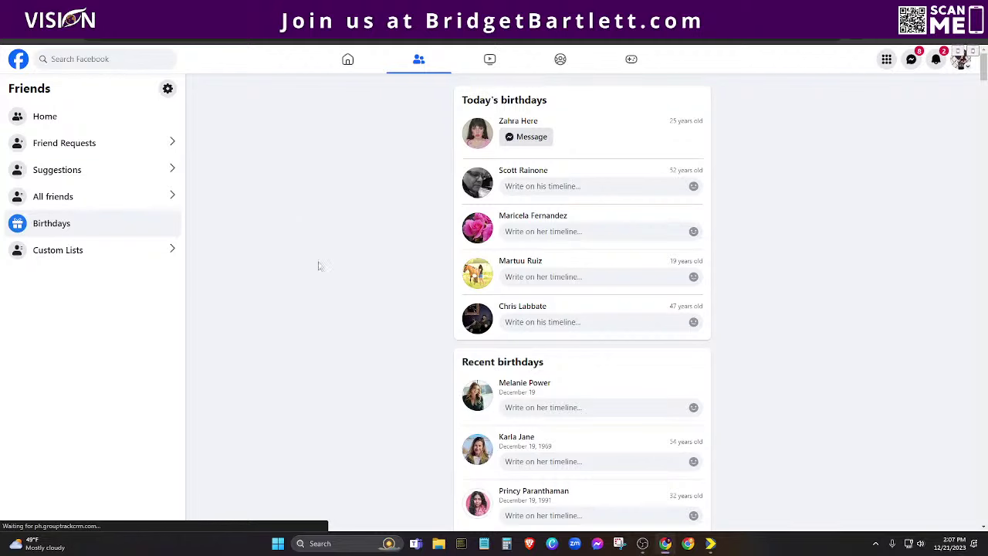
{"action": "mouse_move", "coordinate": [465, 181]}
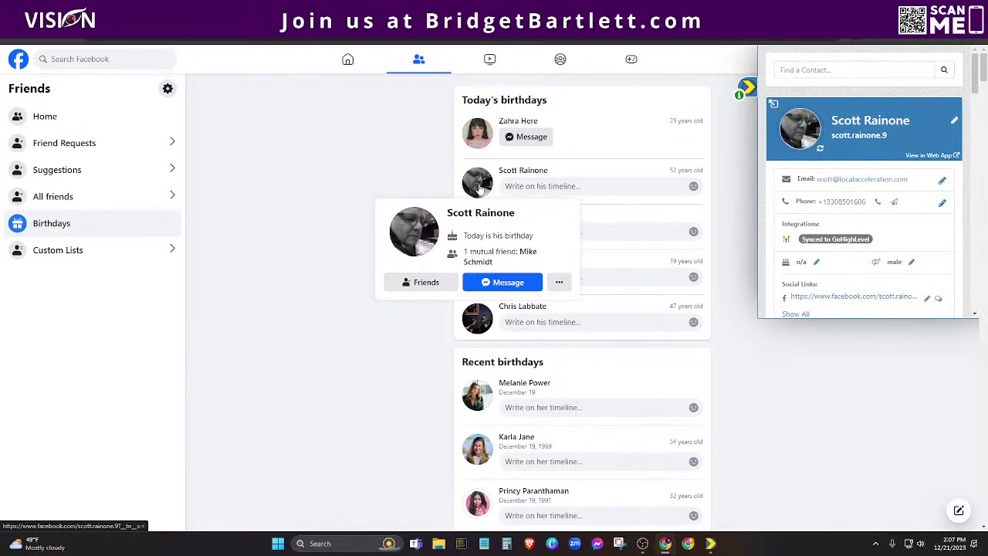
{"action": "left_click", "coordinate": [718, 137]}
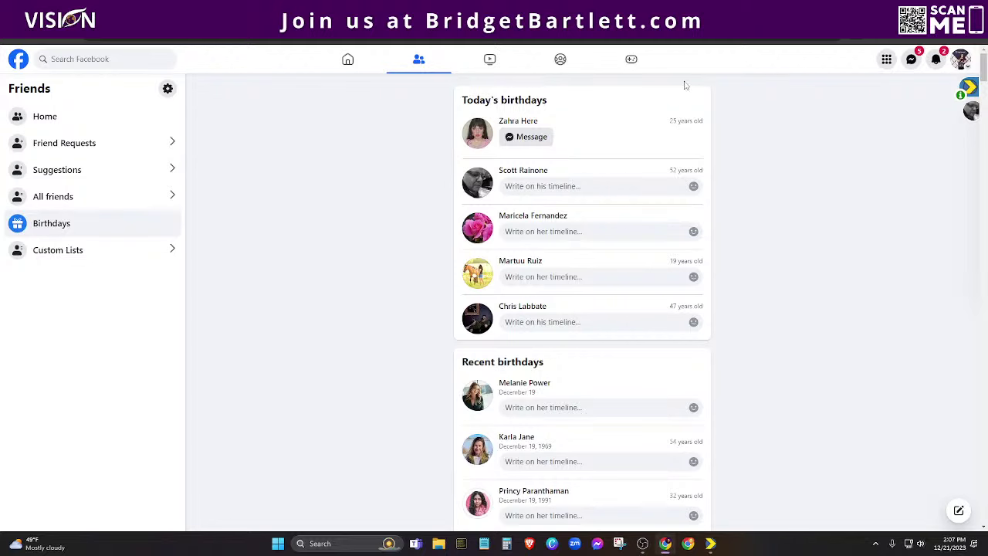
- Open the profile of the first friend under Today's birthdays and look through its intro, photos and posts
{"action": "left_click", "coordinate": [525, 122]}
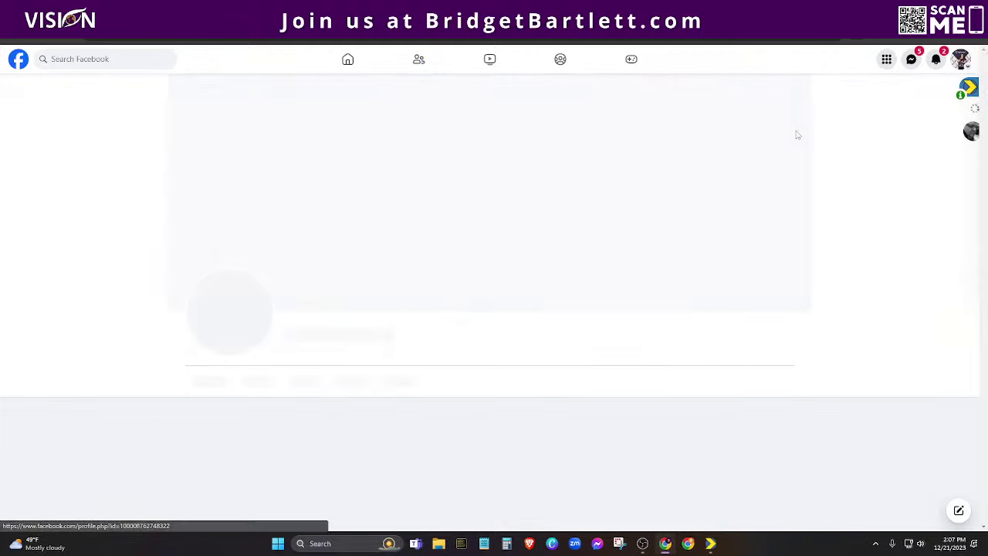
{"action": "scroll", "coordinate": [872, 276], "scroll_direction": "down", "scroll_amount": 3}
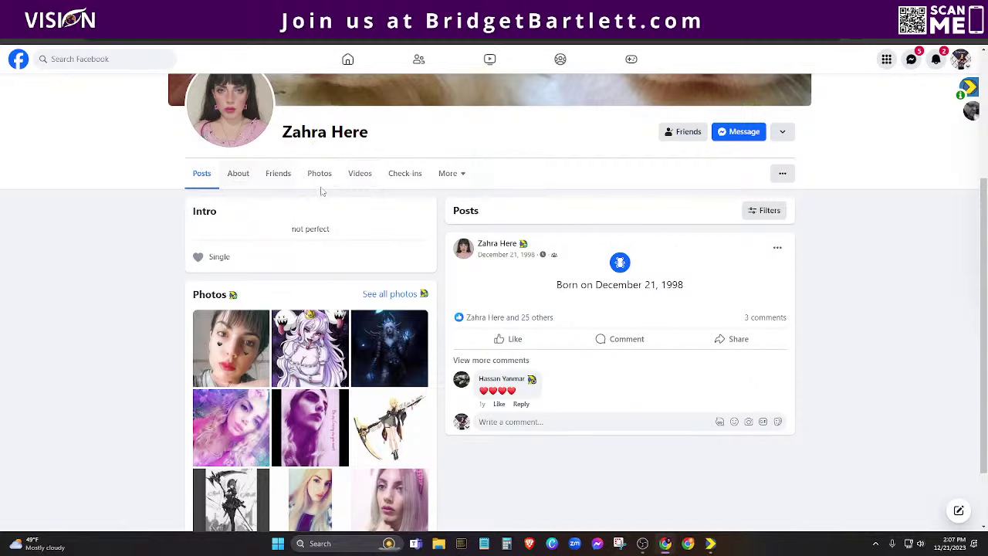
{"action": "scroll", "coordinate": [881, 271], "scroll_direction": "down", "scroll_amount": 1}
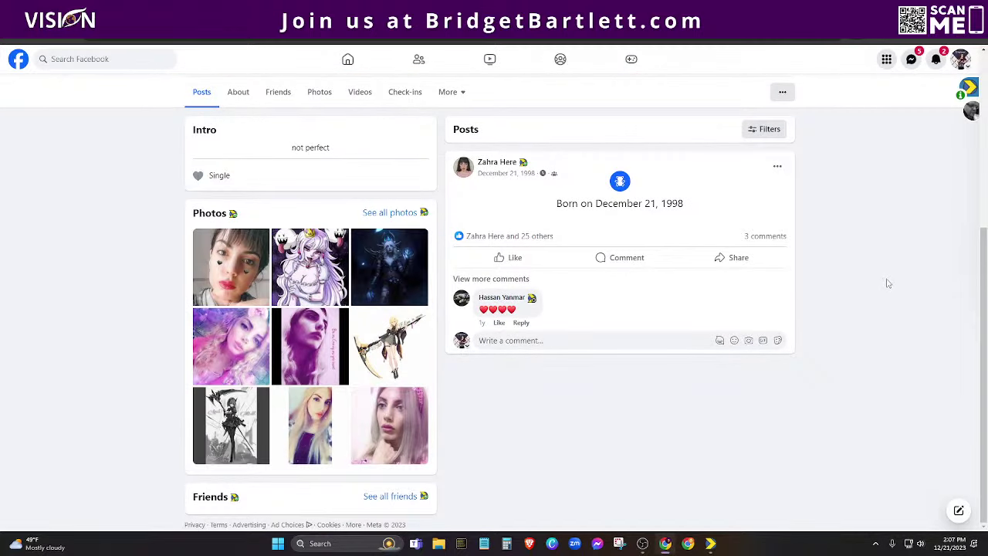
{"action": "scroll", "coordinate": [888, 283], "scroll_direction": "up", "scroll_amount": 3}
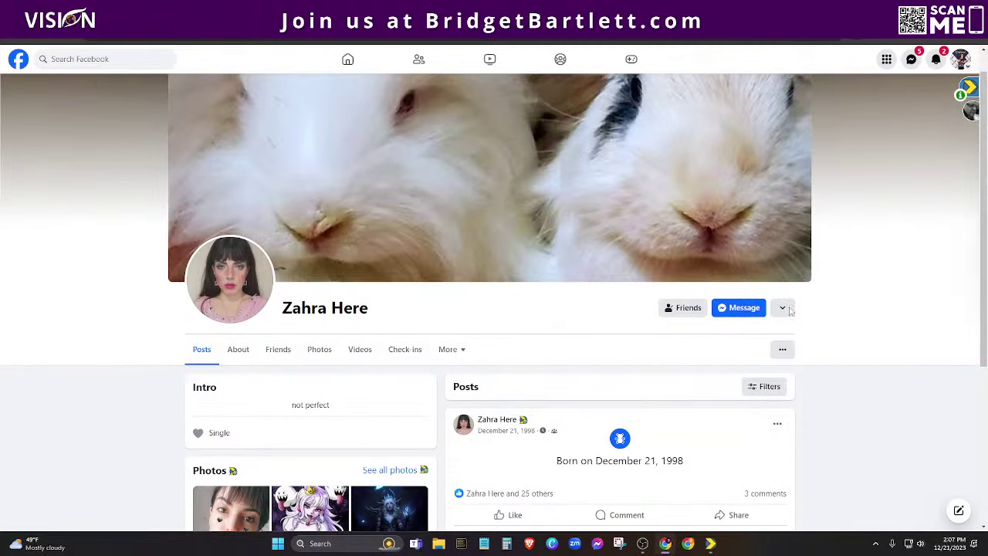
- Unfriend this person and look over the rest of the profile page
{"action": "left_click", "coordinate": [682, 310]}
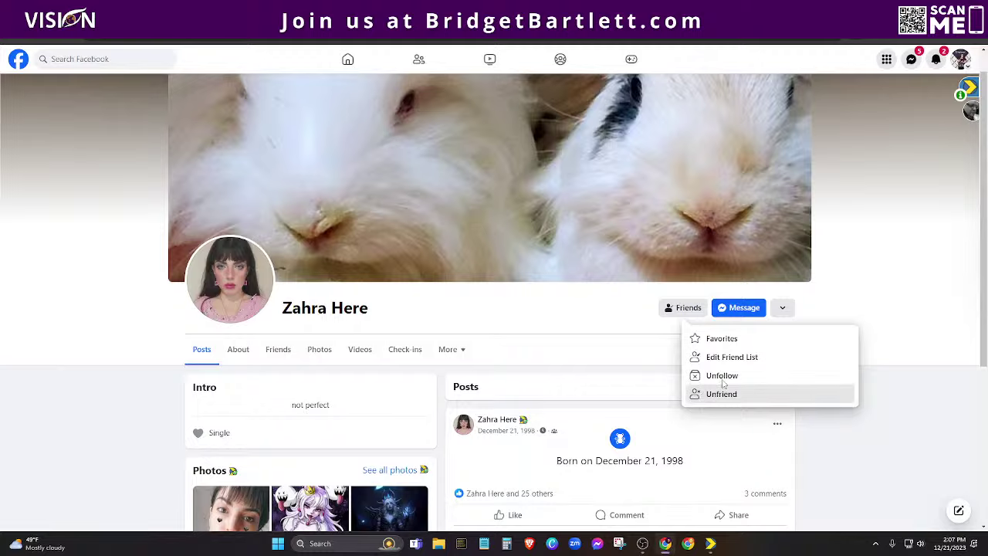
{"action": "left_click", "coordinate": [702, 395]}
{"action": "left_click", "coordinate": [596, 323]}
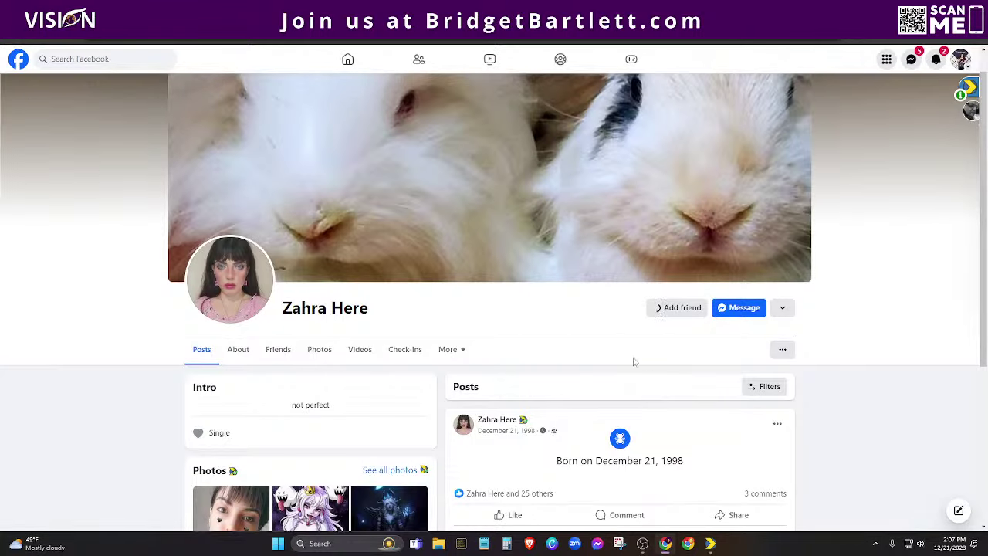
{"action": "scroll", "coordinate": [479, 333], "scroll_direction": "down", "scroll_amount": 1}
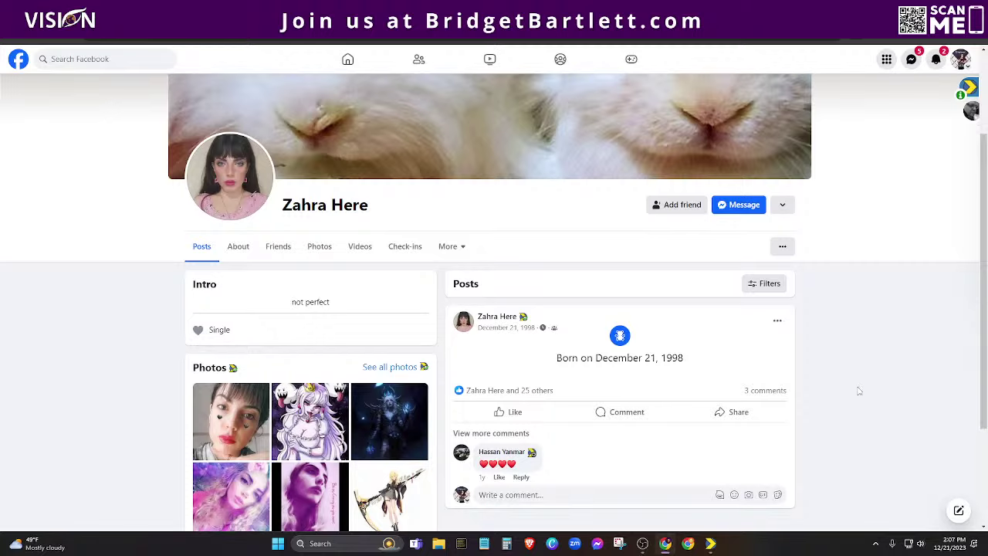
{"action": "scroll", "coordinate": [868, 391], "scroll_direction": "down", "scroll_amount": 1}
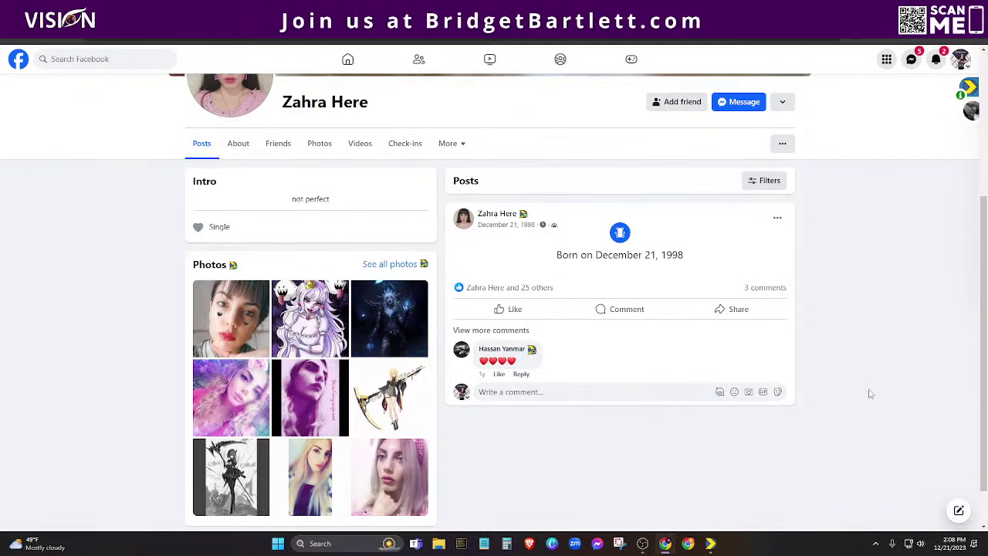
{"action": "scroll", "coordinate": [870, 394], "scroll_direction": "down", "scroll_amount": 1}
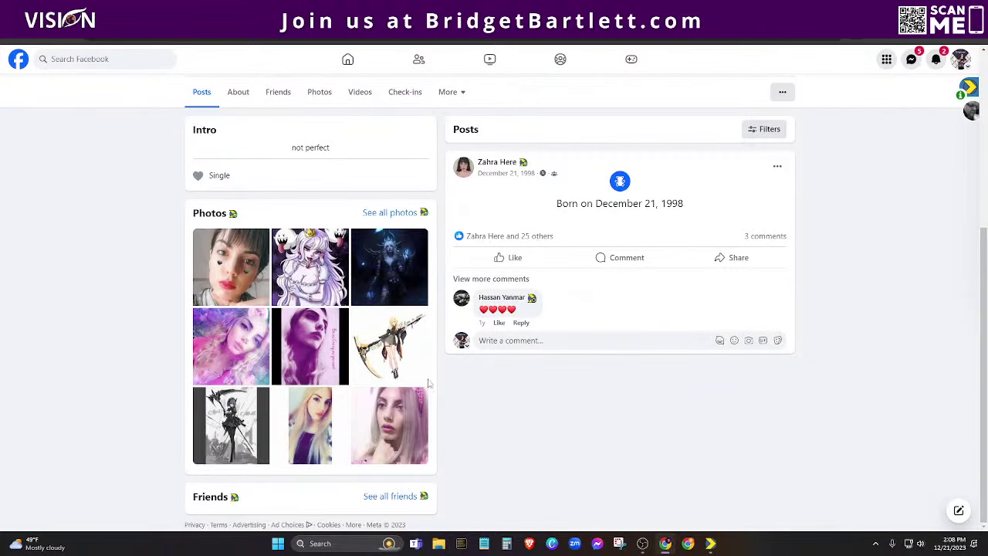
- Return to the birthdays list, look over it and close it to get back to the MVA Tasks sheet
{"action": "left_click", "coordinate": [620, 181]}
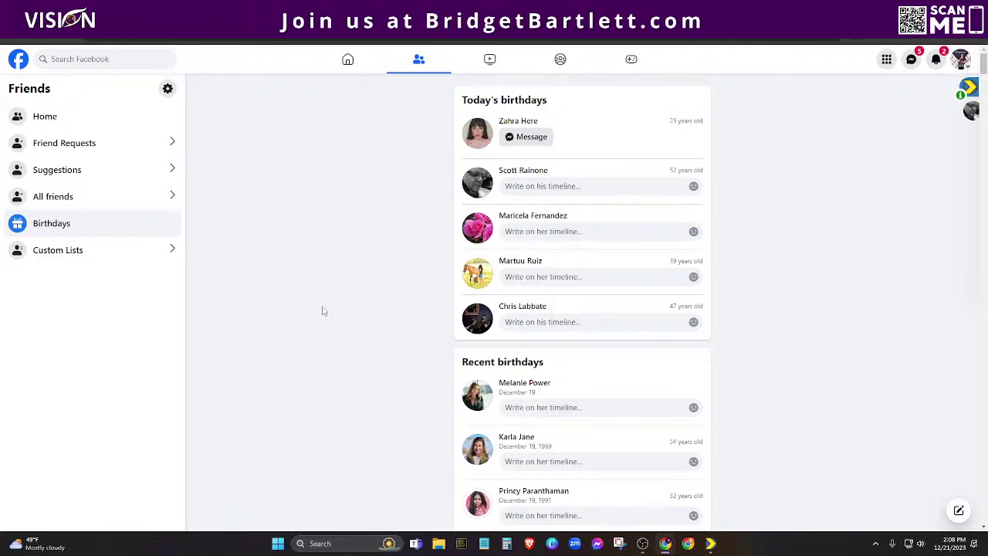
{"action": "scroll", "coordinate": [319, 284], "scroll_direction": "down", "scroll_amount": 1}
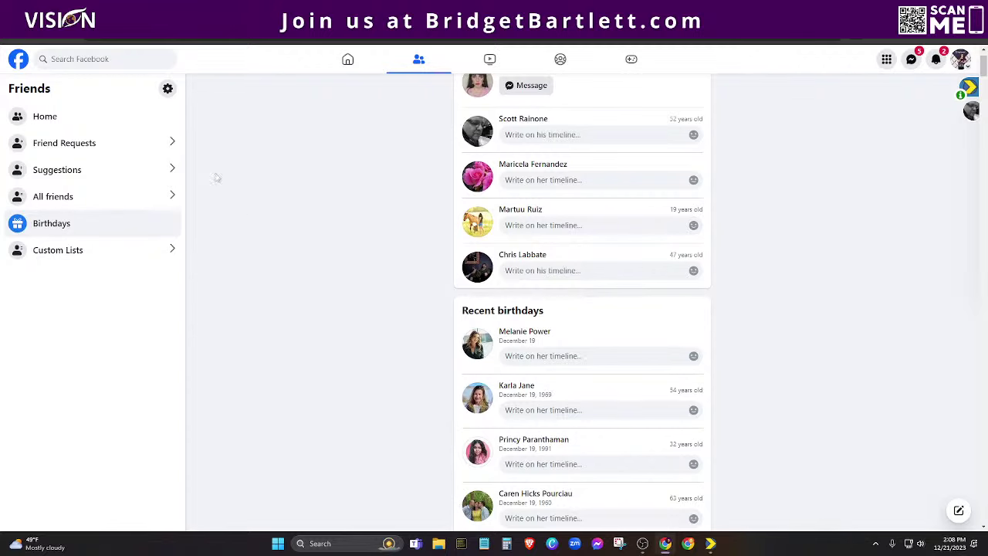
{"action": "key", "text": "ctrl+w"}
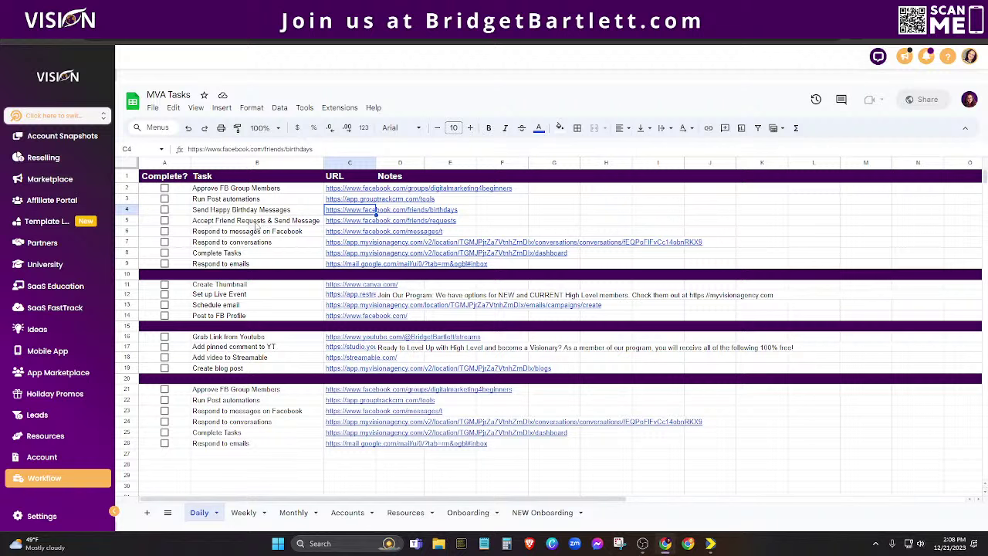
- Open the Facebook friend requests page linked to the Accept Friend Requests & Send Message task
{"action": "mouse_move", "coordinate": [328, 227]}
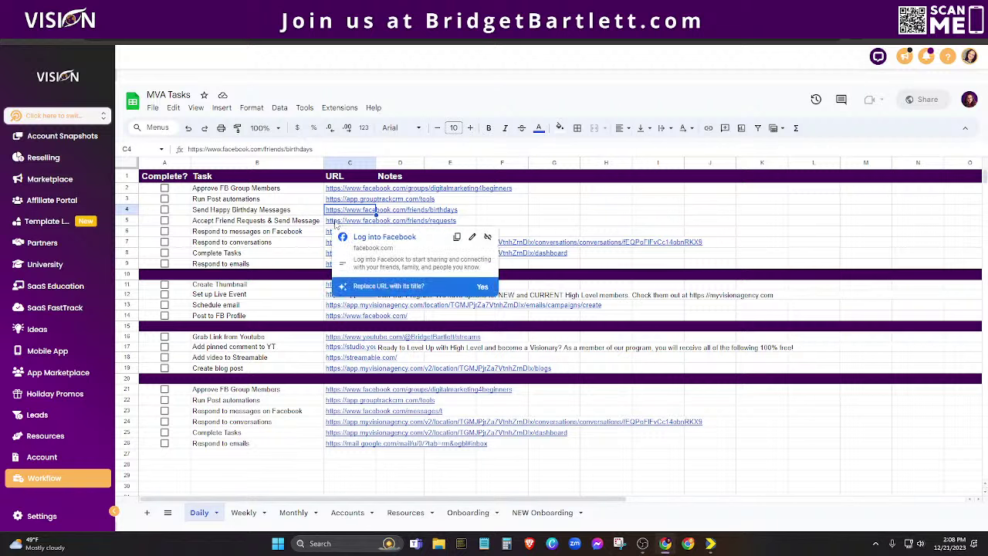
{"action": "left_click", "coordinate": [340, 222]}
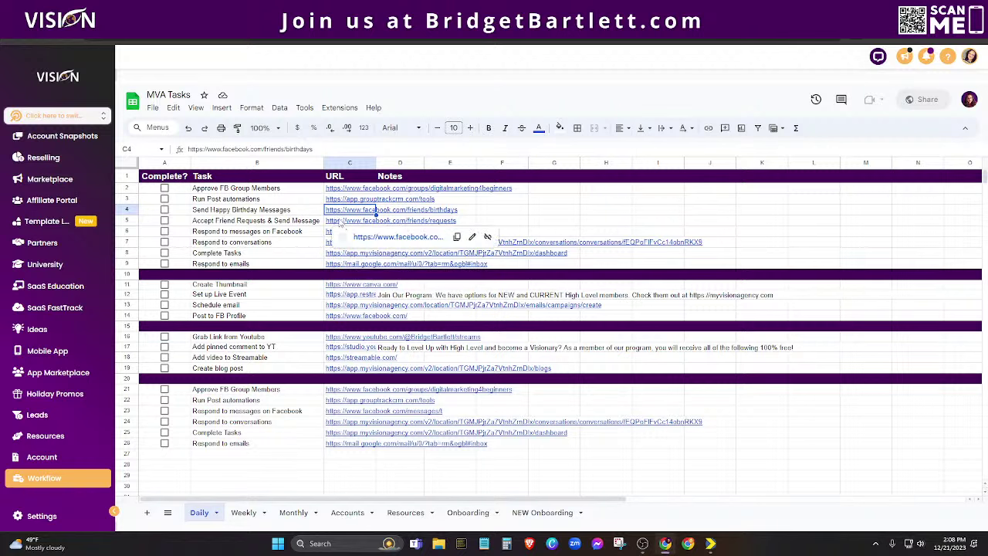
{"action": "left_click", "coordinate": [369, 242]}
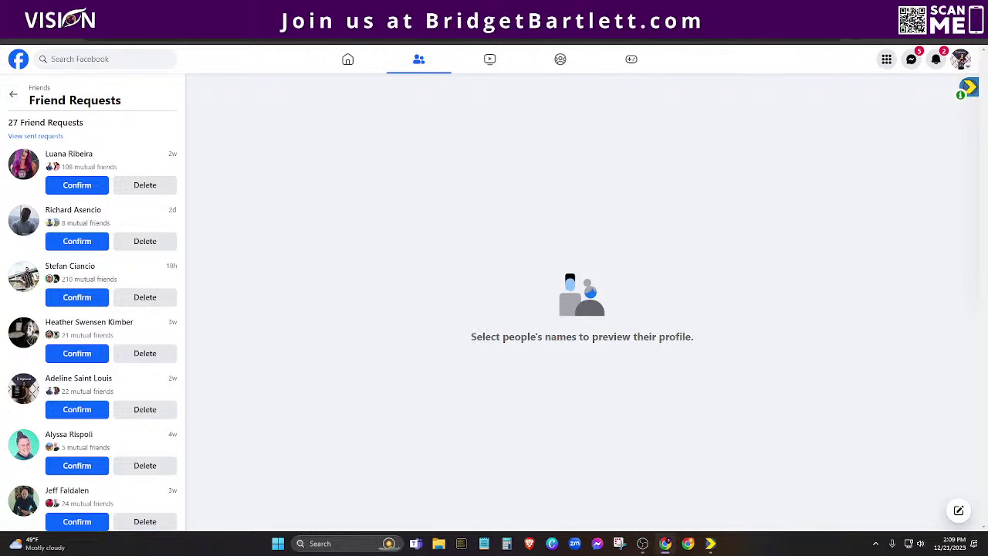
- Go through the message and conversation tasks in the task sheet and open the My Demo account's Conversations page
{"action": "left_click", "coordinate": [198, 9]}
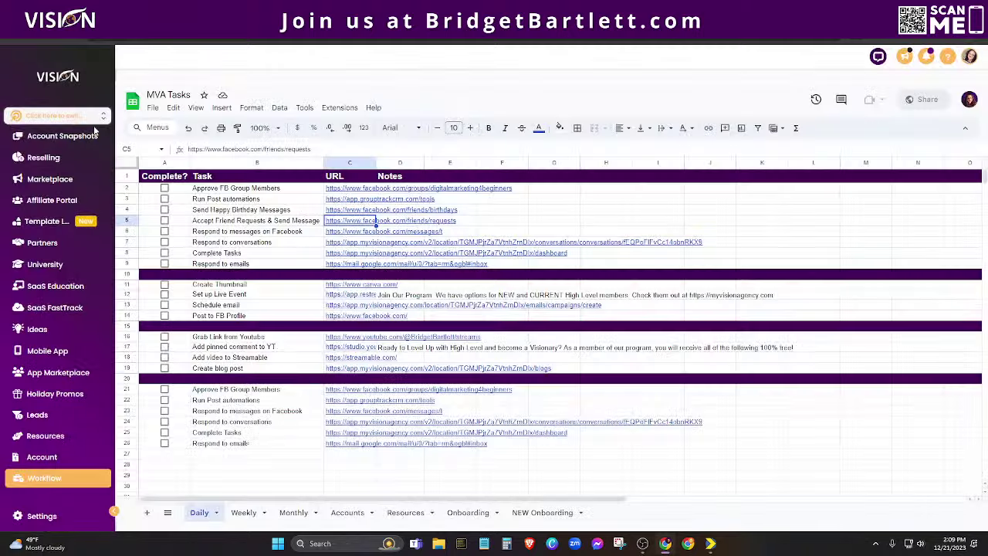
{"action": "left_click", "coordinate": [229, 234]}
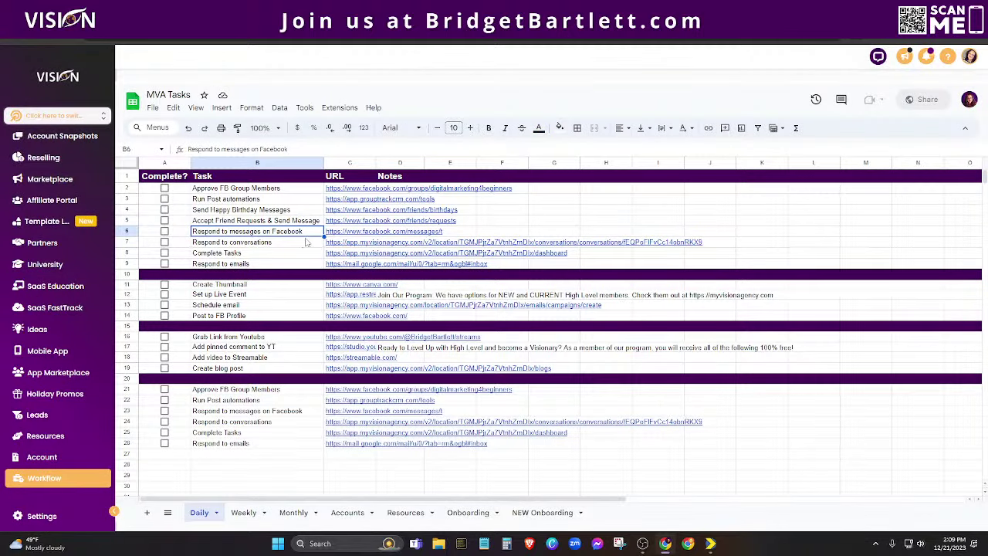
{"action": "mouse_move", "coordinate": [362, 234]}
{"action": "left_click", "coordinate": [231, 243]}
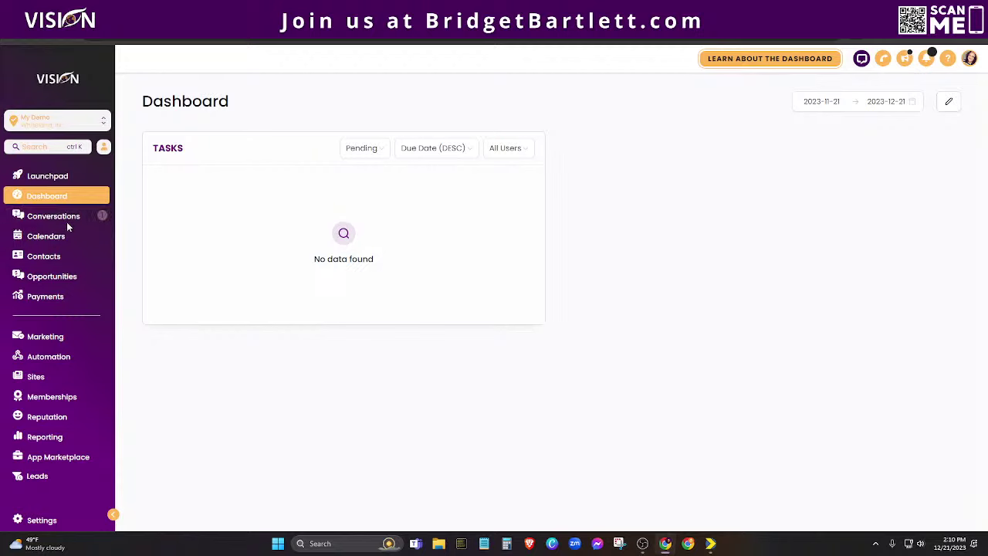
{"action": "left_click", "coordinate": [67, 221]}
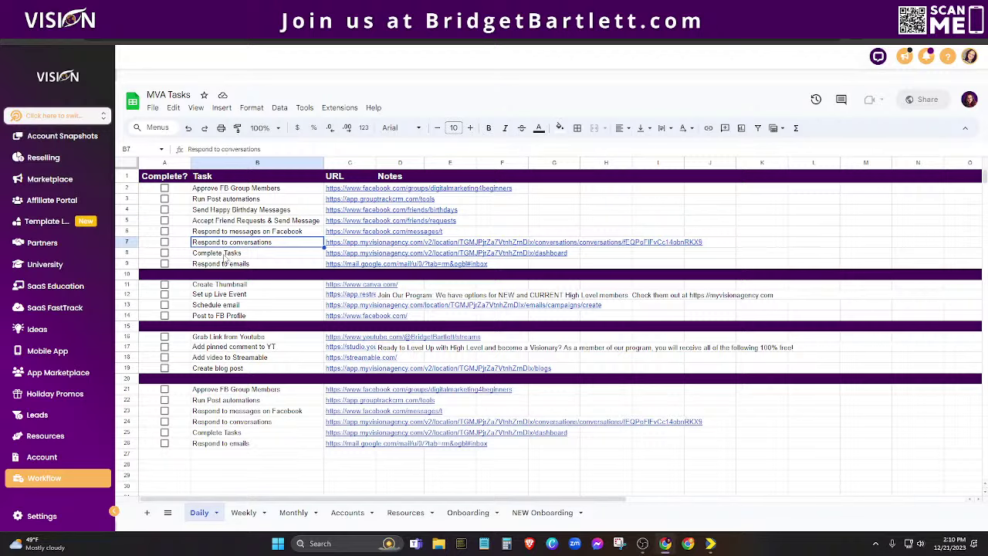
- Select the Complete Tasks task in the sheet and open the My Demo account's dashboard with its task list
{"action": "left_click", "coordinate": [229, 255]}
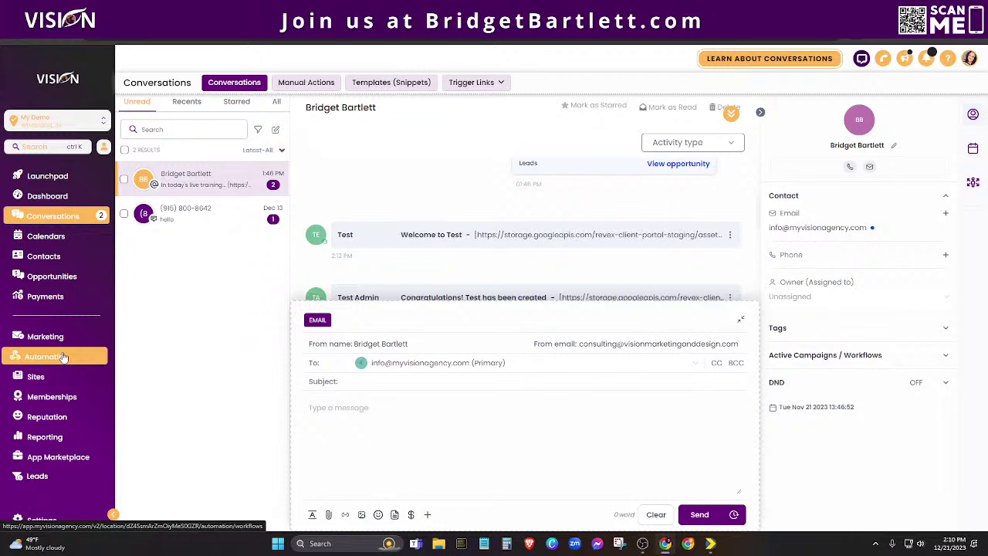
{"action": "left_click", "coordinate": [99, 197]}
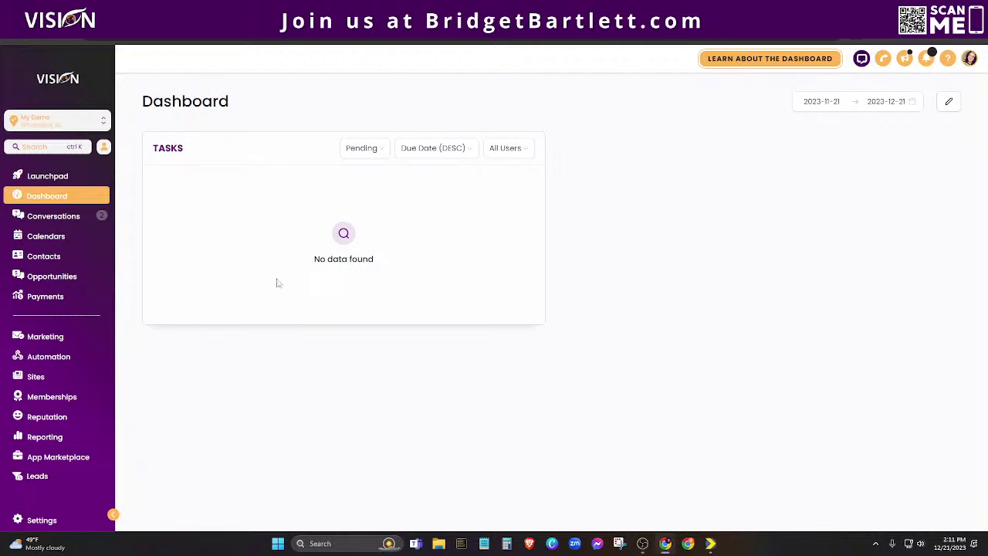
- Open the Grouptrack FB Pipeline workflow from the 0.0 Grouptrack folder of the automation workflows
{"action": "left_click", "coordinate": [61, 361]}
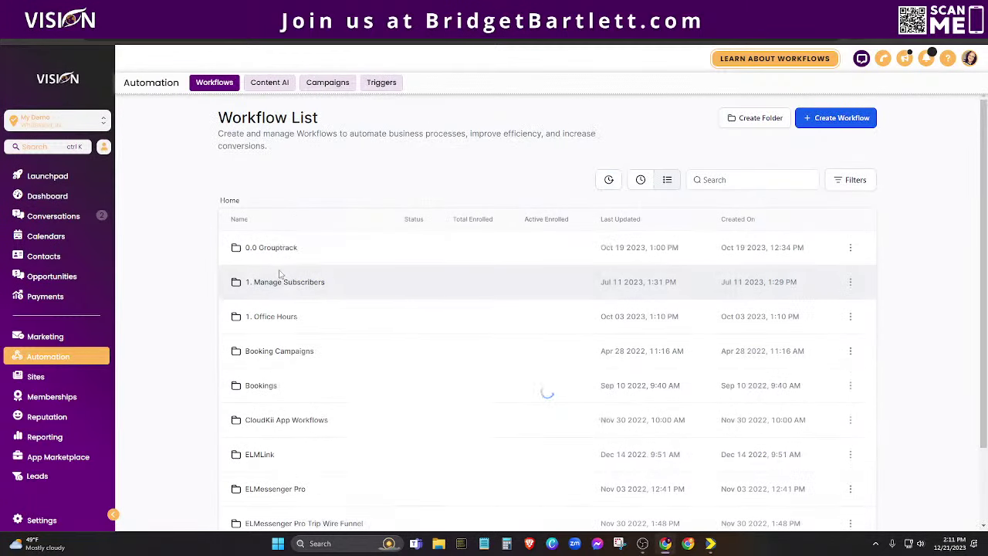
{"action": "left_click", "coordinate": [271, 249]}
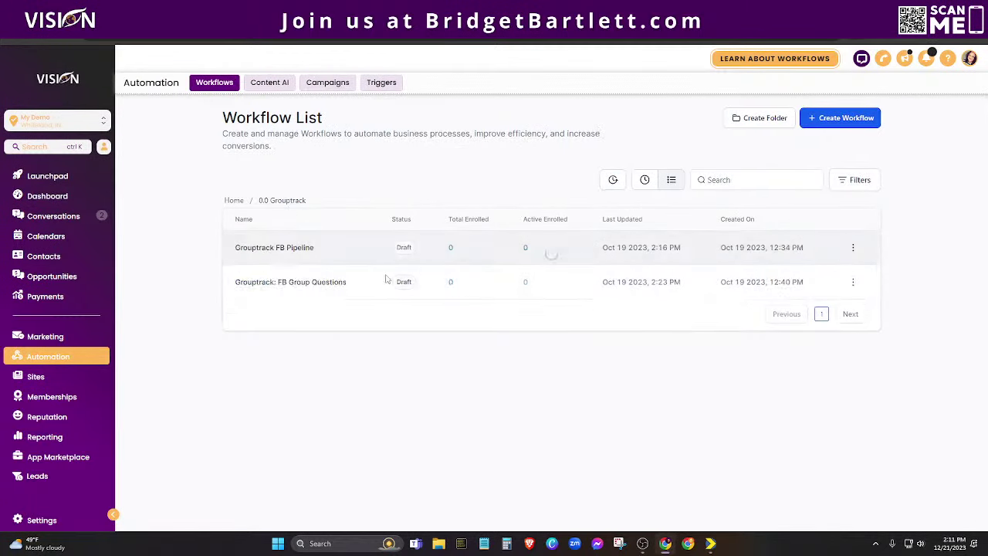
{"action": "left_click", "coordinate": [290, 250]}
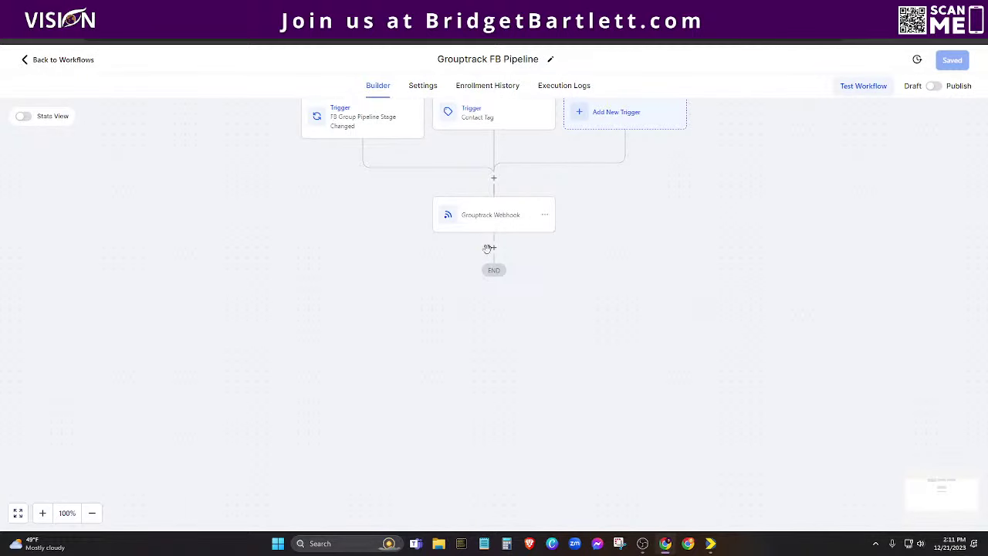
- Start an Add Task action below the Grouptrack Webhook step, searching the actions for "task"
{"action": "left_click", "coordinate": [494, 248]}
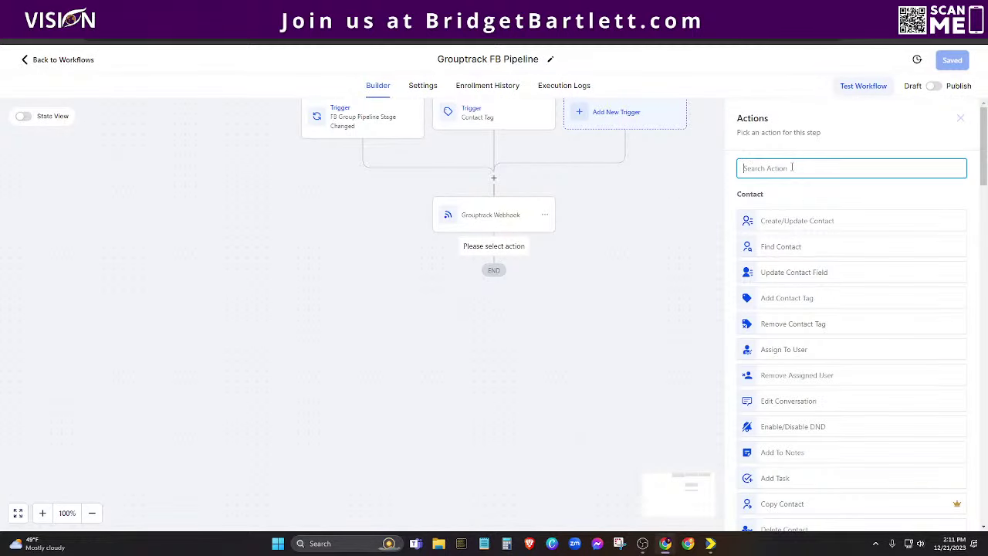
{"action": "type", "text": "task"}
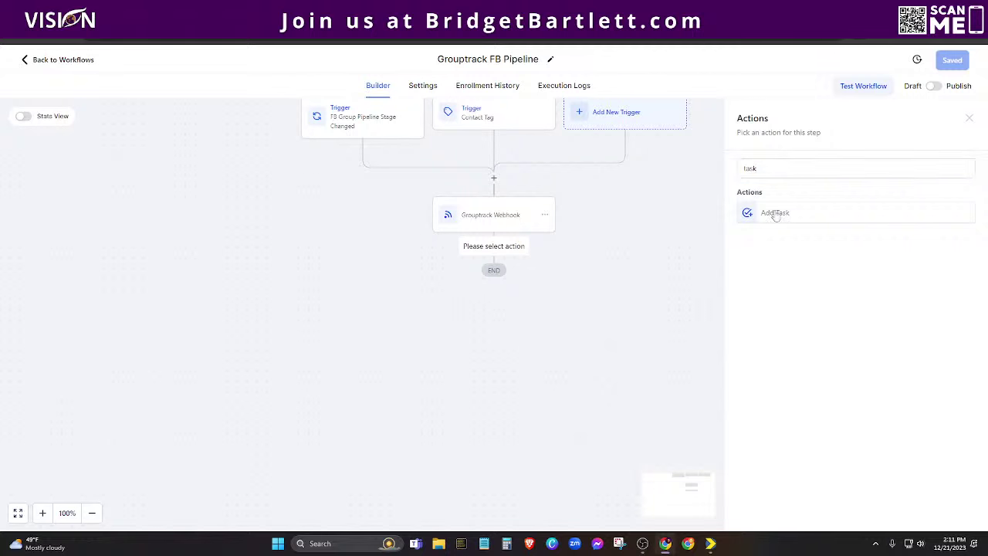
{"action": "left_click", "coordinate": [775, 213]}
{"action": "left_click", "coordinate": [750, 243]}
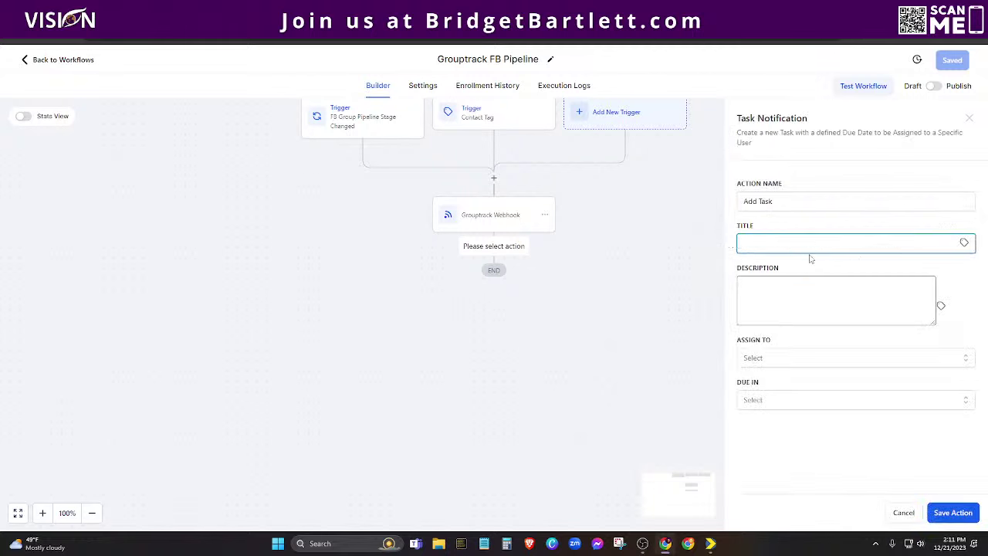
- Examine the task action's Title, Assign To and Due In options, and cancel the action without saving
{"action": "left_click", "coordinate": [964, 242]}
{"action": "left_click", "coordinate": [967, 235]}
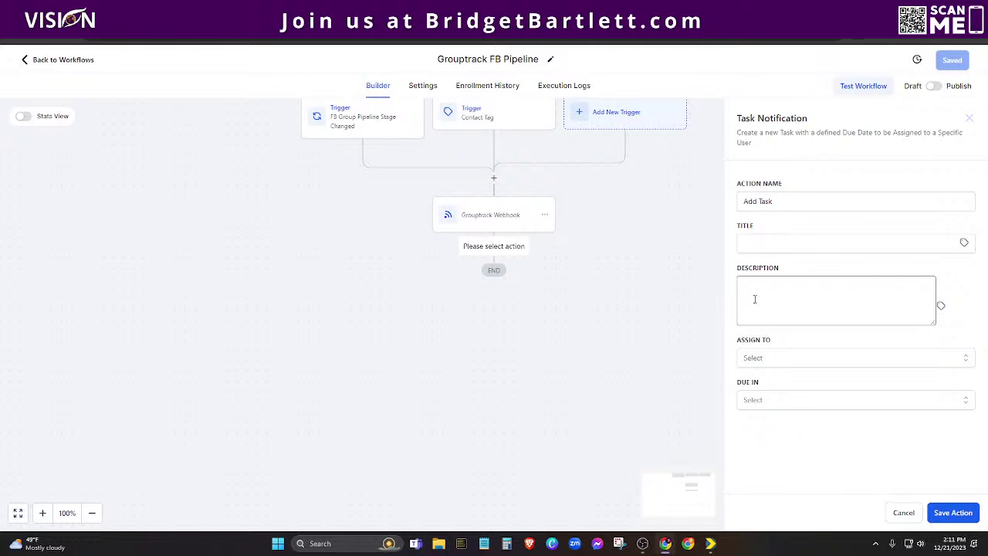
{"action": "left_click", "coordinate": [766, 359]}
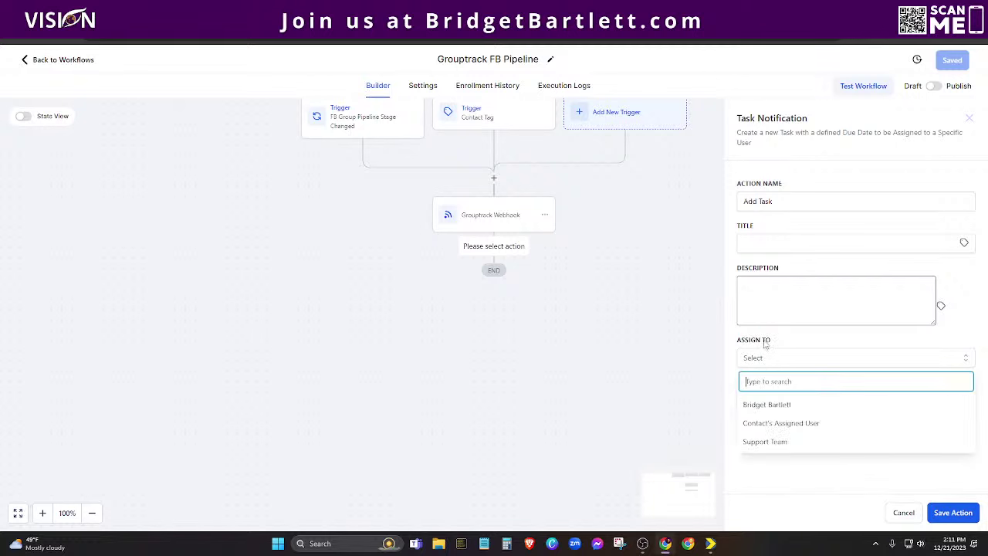
{"action": "left_click", "coordinate": [773, 339]}
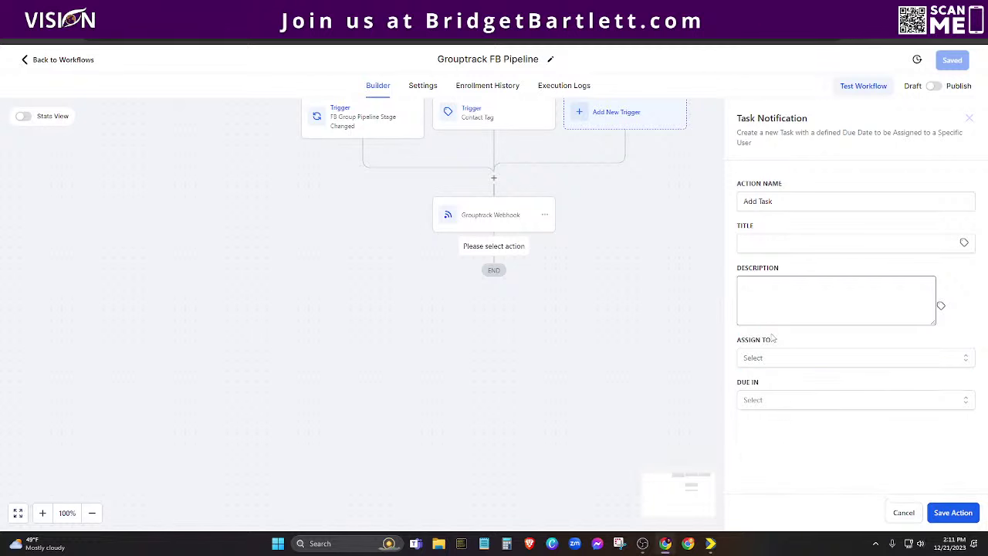
{"action": "left_click", "coordinate": [779, 401]}
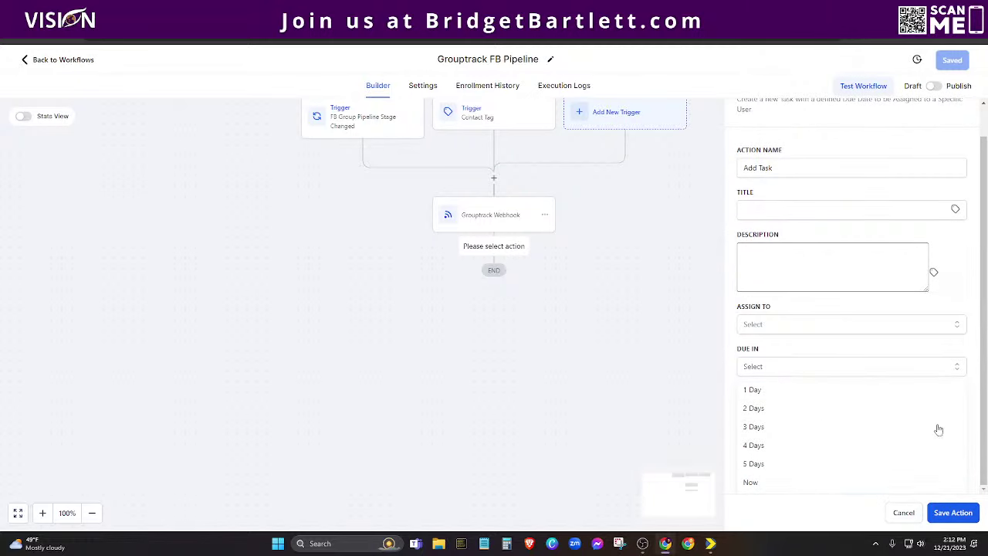
{"action": "left_click", "coordinate": [898, 512]}
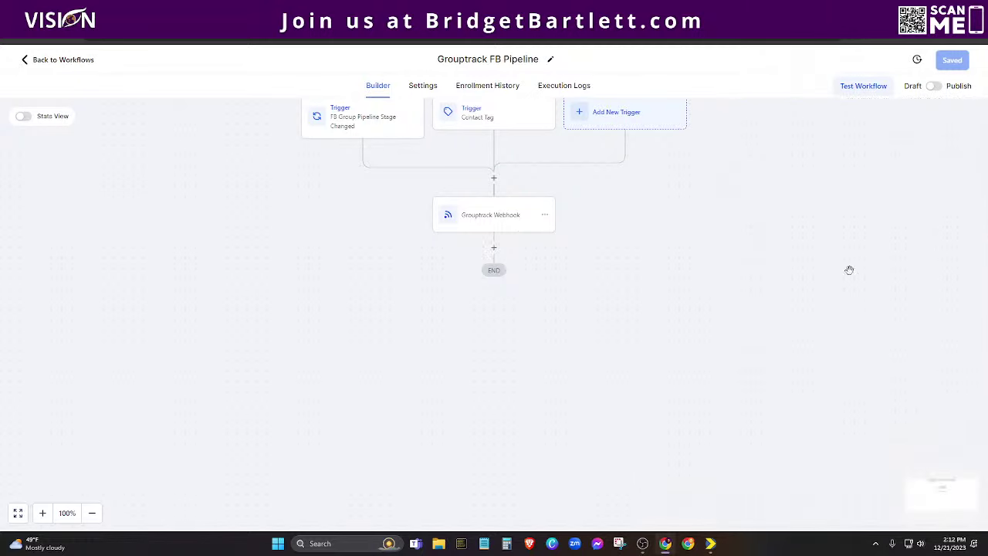
- Leave the workflow builder, dismiss the payment notices, and select the Respond to emails task in the MVA Tasks sheet
{"action": "left_click", "coordinate": [72, 59]}
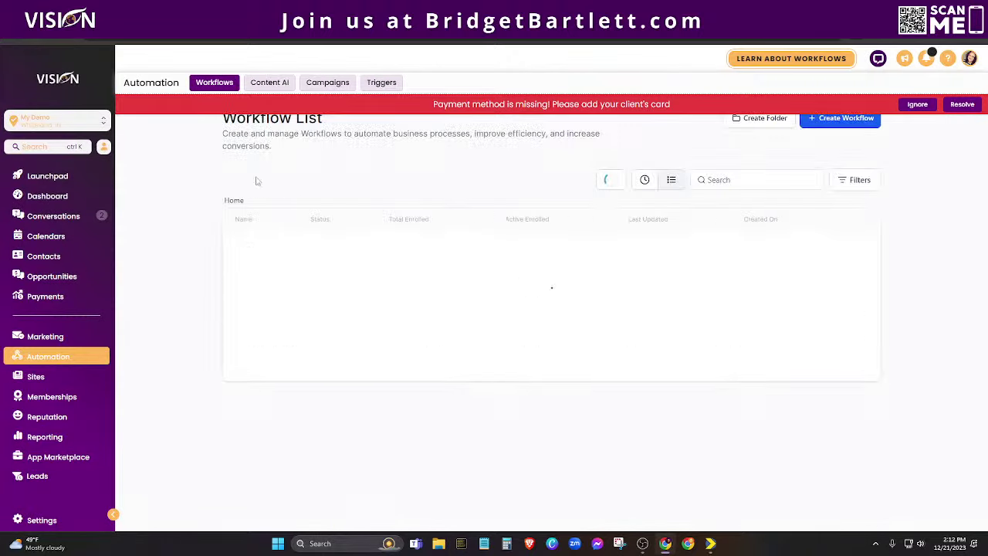
{"action": "left_click", "coordinate": [917, 105]}
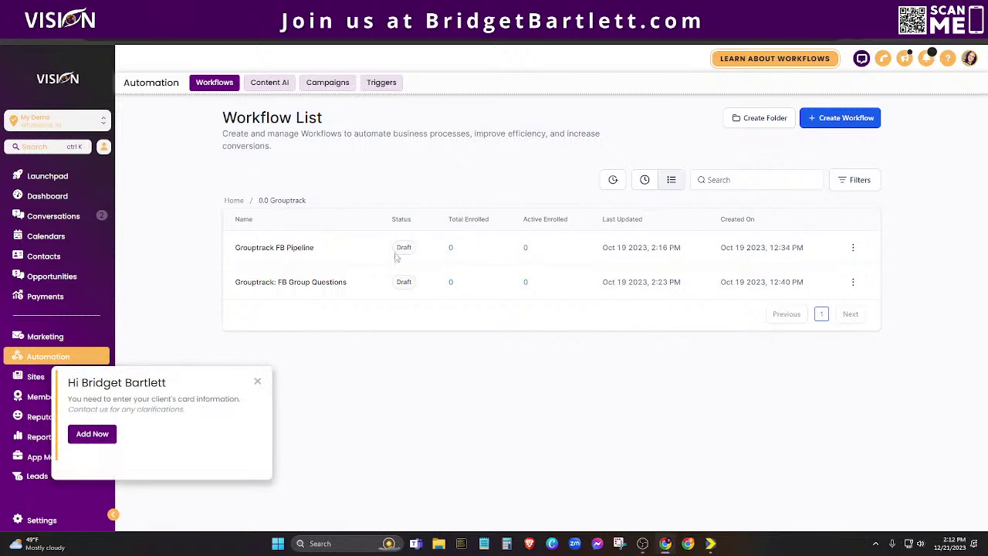
{"action": "left_click", "coordinate": [257, 382]}
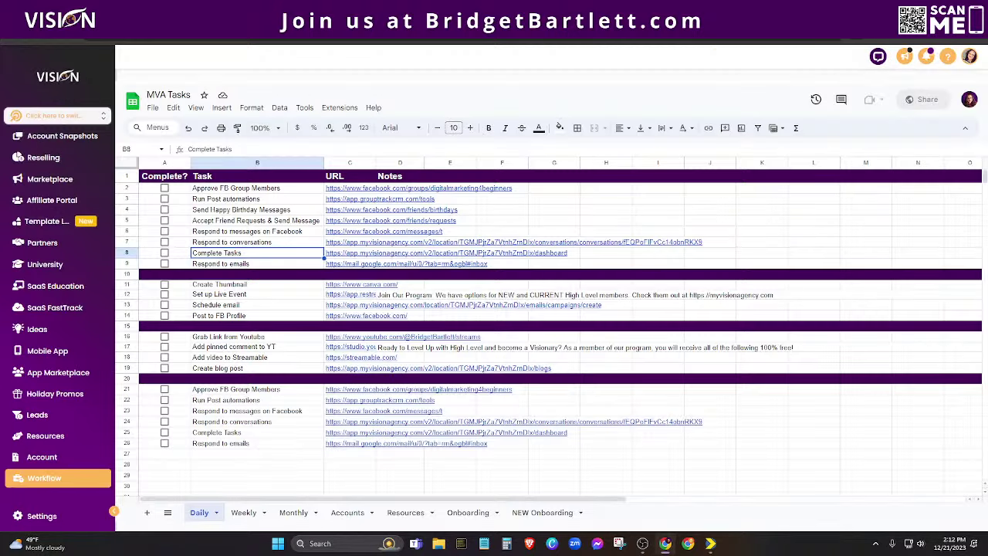
{"action": "left_click", "coordinate": [230, 264]}
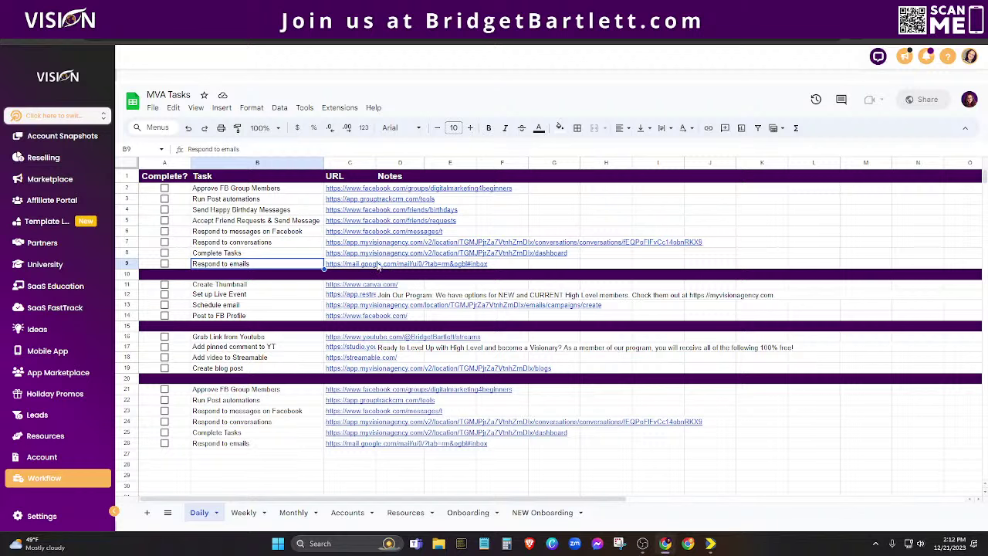
- Follow the Create Thumbnail task's Canva link, view the "thumbnail daily workflow" design, and return to the sheet
{"action": "left_click", "coordinate": [252, 286]}
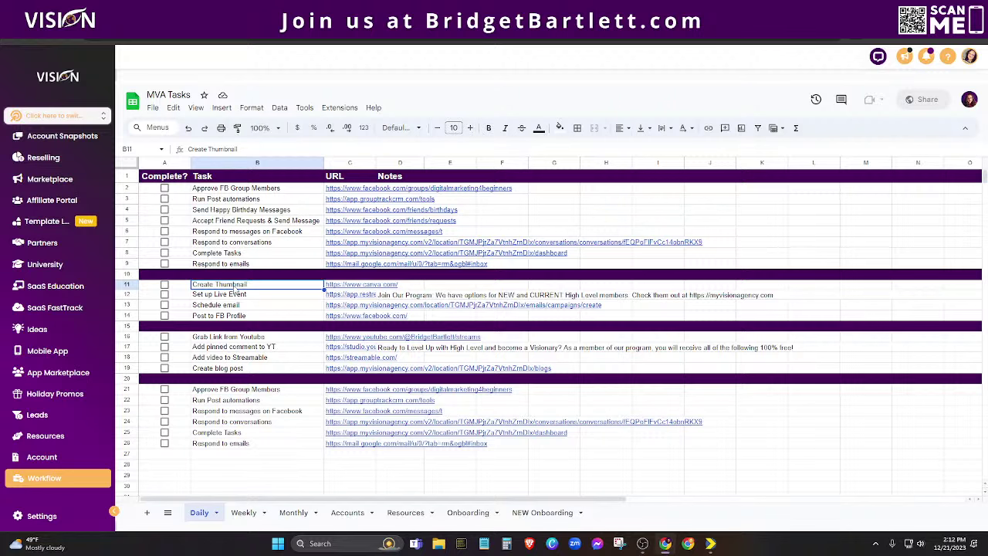
{"action": "left_click", "coordinate": [333, 290]}
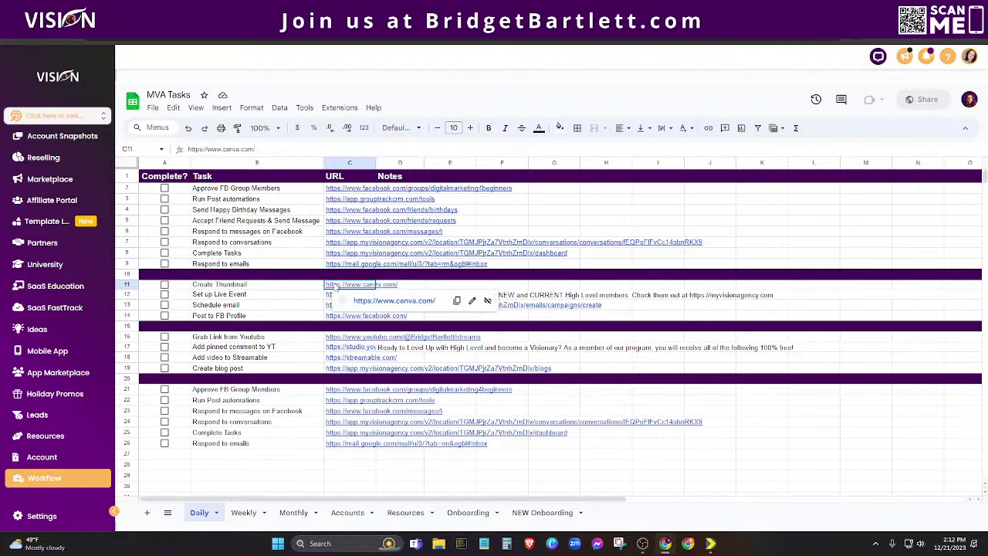
{"action": "left_click", "coordinate": [362, 302]}
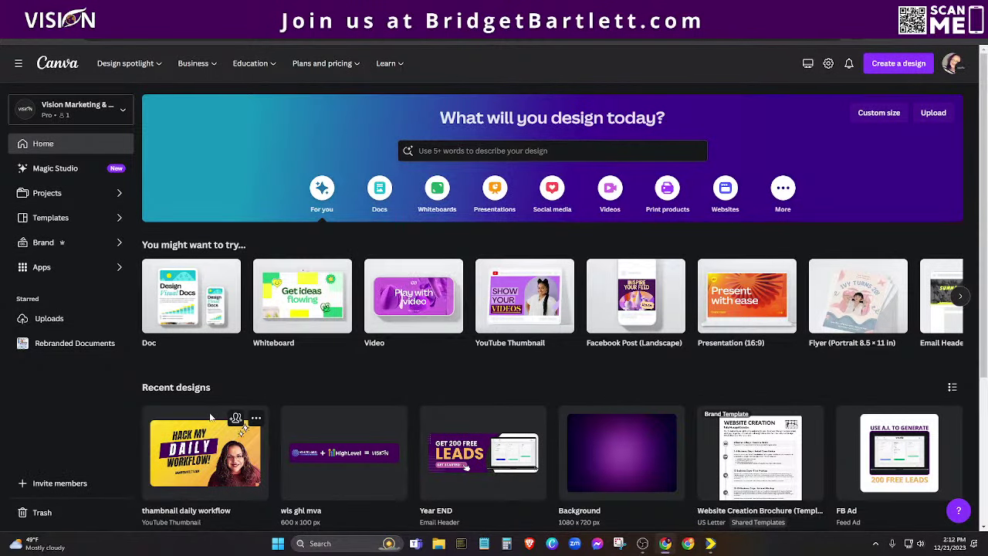
{"action": "left_click", "coordinate": [204, 417]}
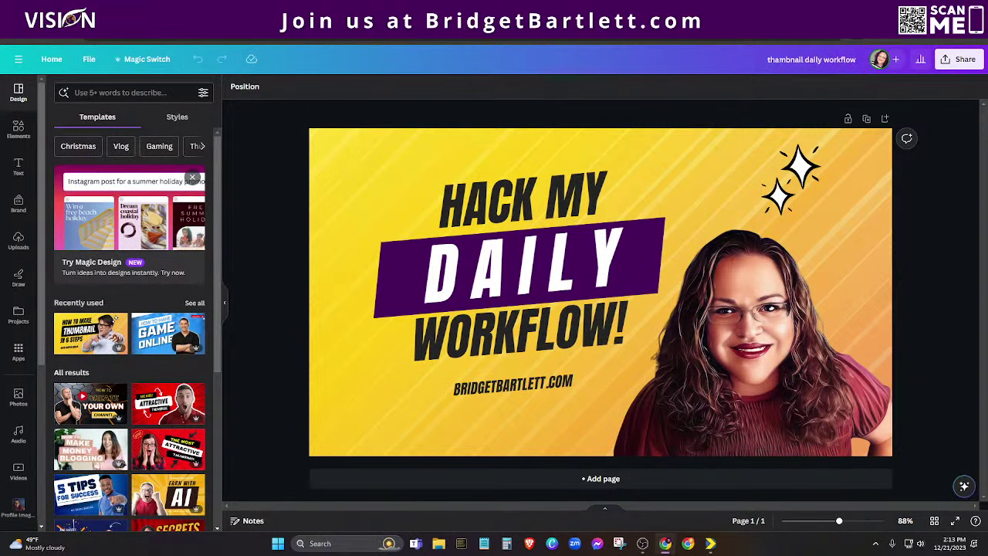
{"action": "key", "text": "ctrl+shift+Tab"}
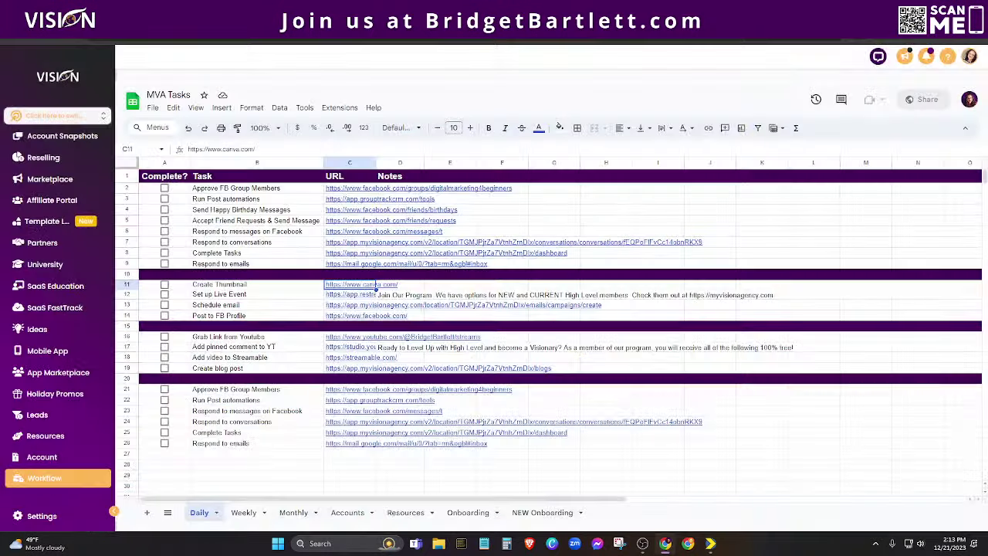
- Open Restream from the Set up Live Event link and view the Encoder | RTMP event form, closing it without saving
{"action": "left_click", "coordinate": [332, 296]}
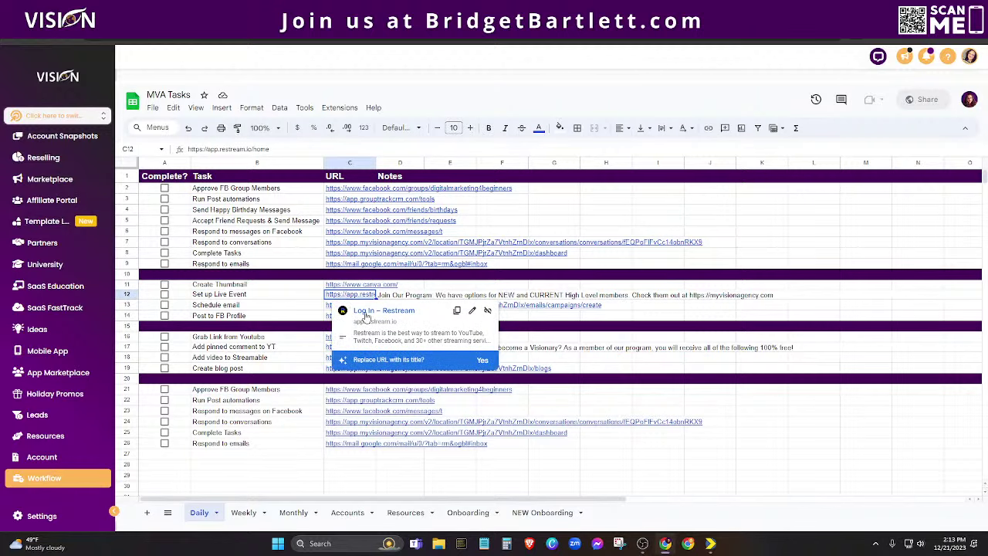
{"action": "left_click", "coordinate": [367, 313]}
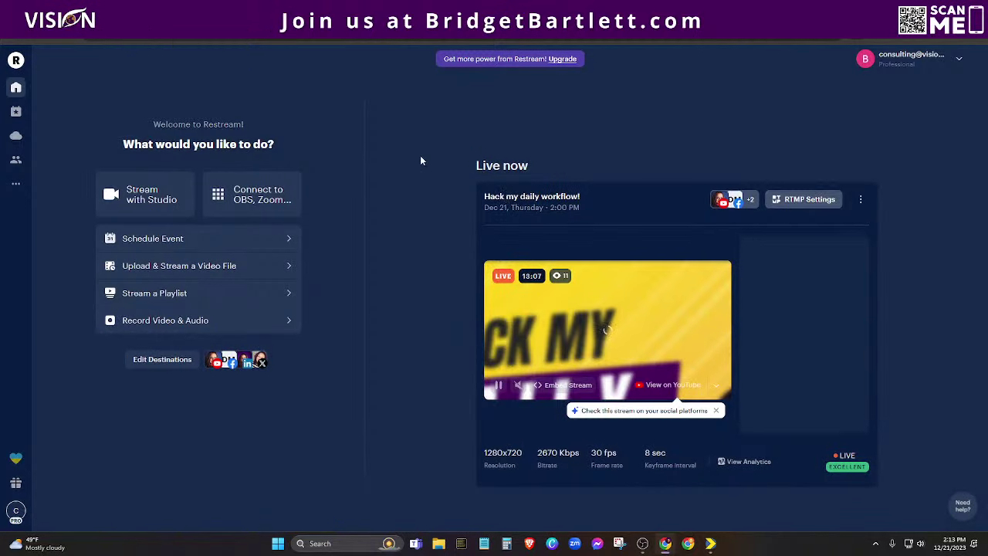
{"action": "left_click", "coordinate": [191, 244]}
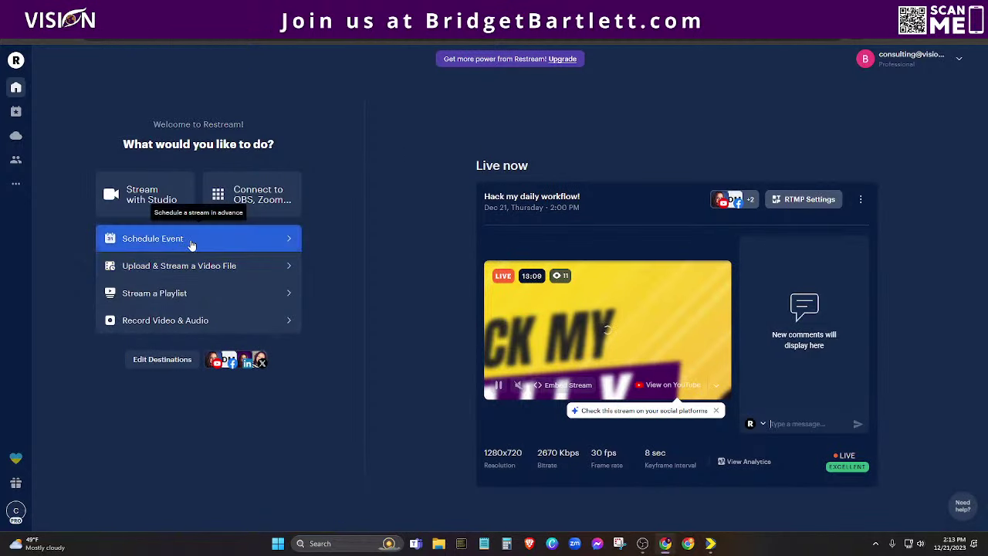
{"action": "left_click", "coordinate": [193, 244]}
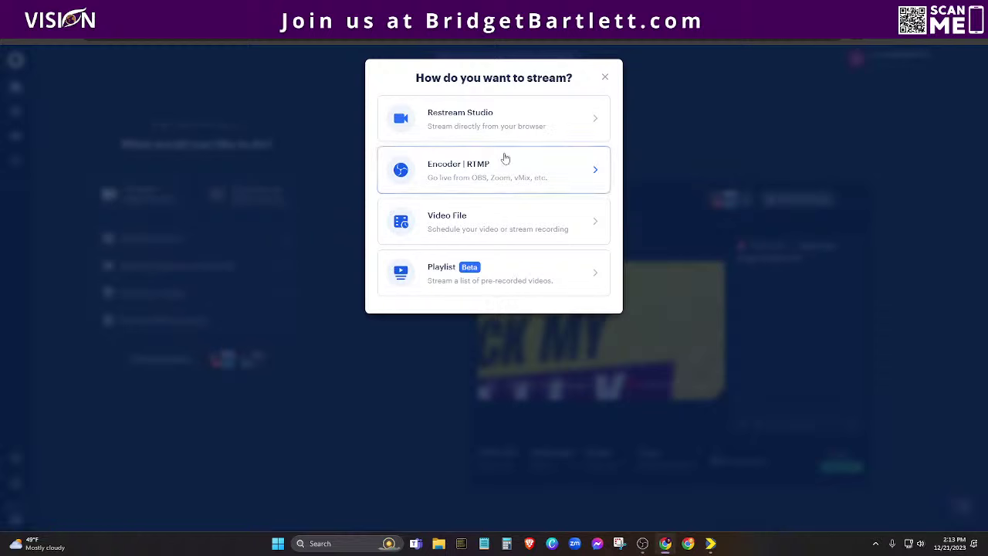
{"action": "left_click", "coordinate": [498, 171]}
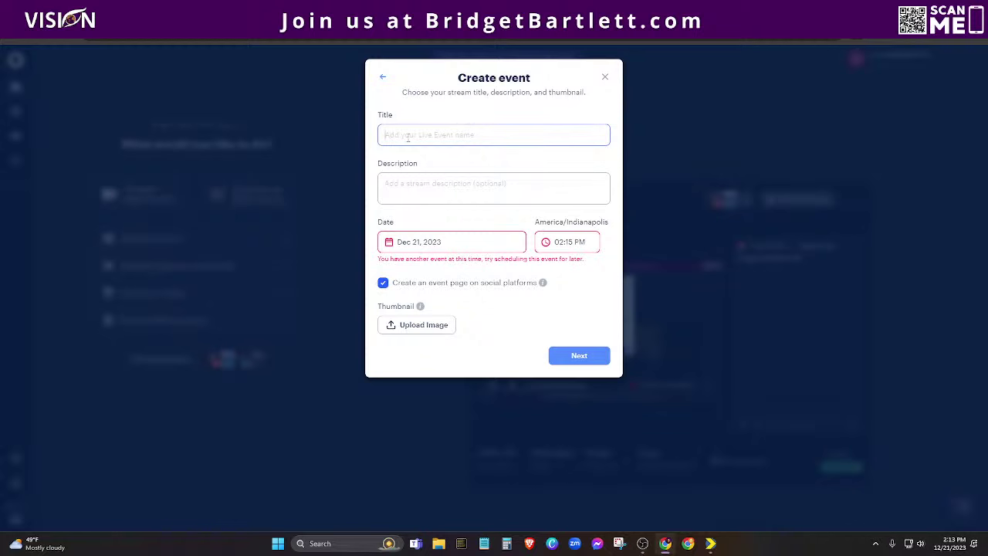
{"action": "left_click", "coordinate": [604, 79]}
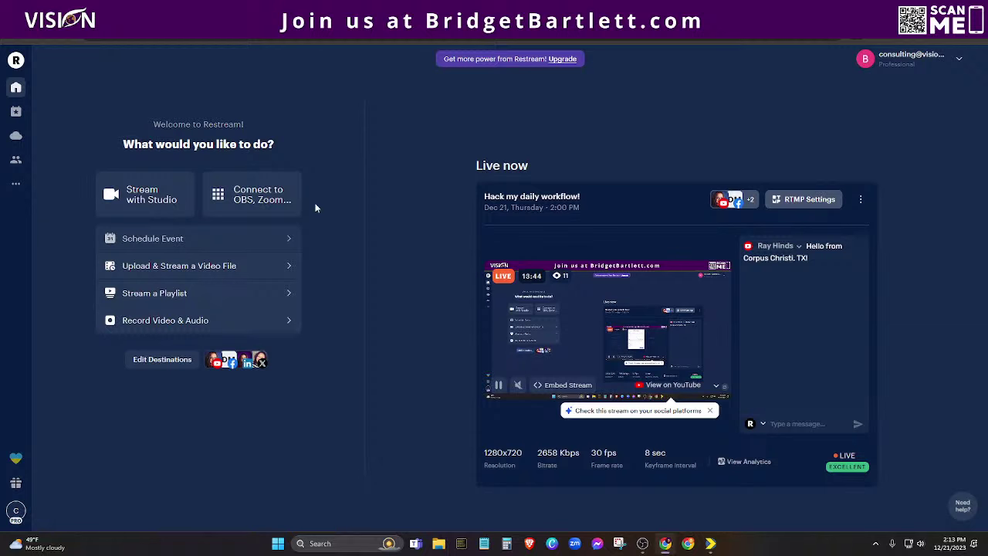
- Examine the Encoder | RTMP event's title, description, date and thumbnail fields again, cancel it, and return to the sheet
{"action": "left_click", "coordinate": [196, 239]}
{"action": "left_click", "coordinate": [433, 177]}
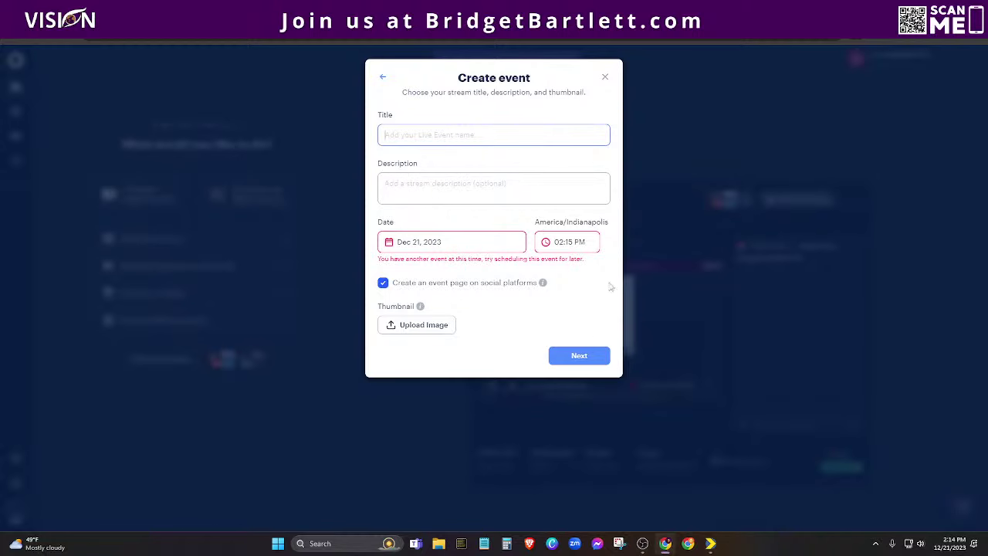
{"action": "left_click", "coordinate": [605, 78]}
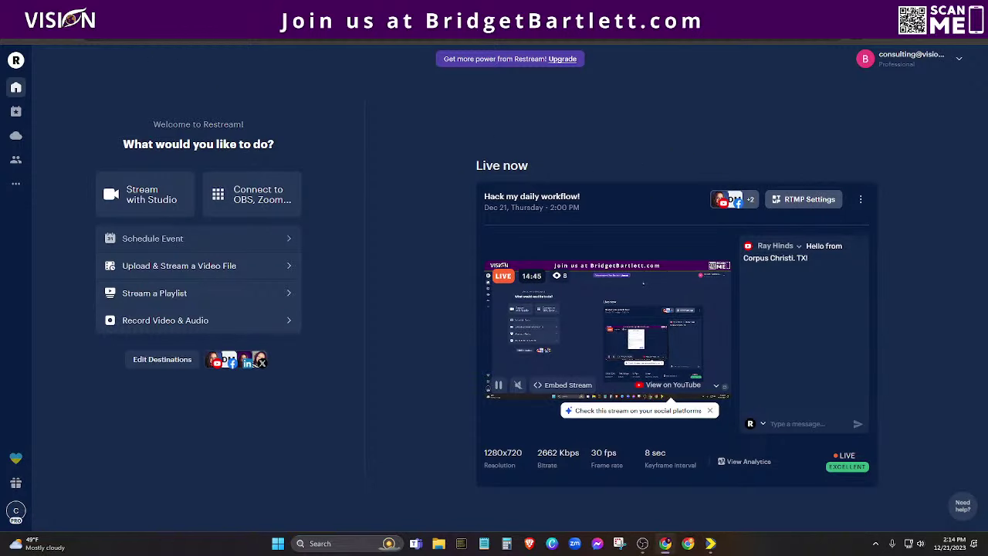
{"action": "key", "text": "alt+Tab"}
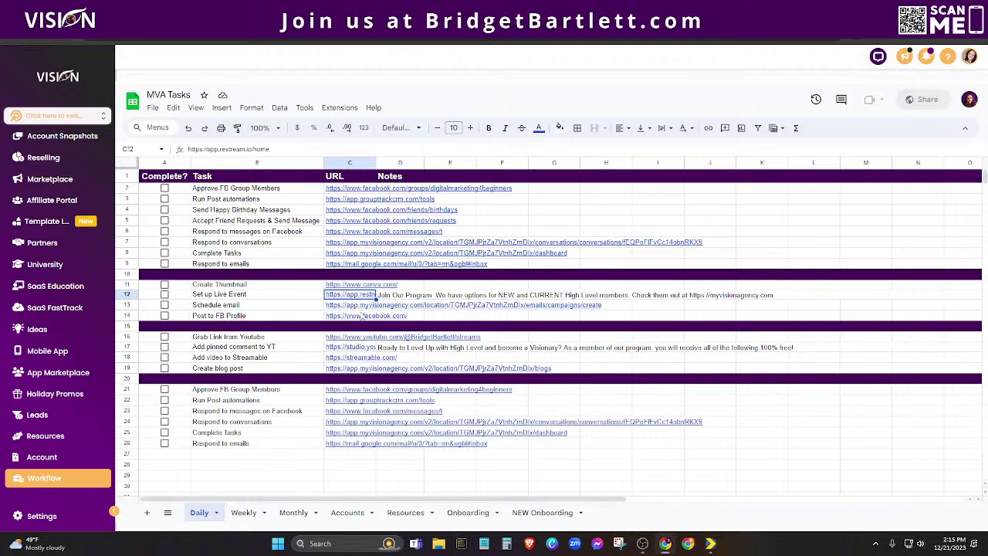
- Switch to Facebook, open the personal profile, and examine the text of the "Hack My Daily Workflow!" post
{"action": "mouse_move", "coordinate": [364, 321]}
{"action": "left_click", "coordinate": [849, 9]}
{"action": "left_click", "coordinate": [960, 60]}
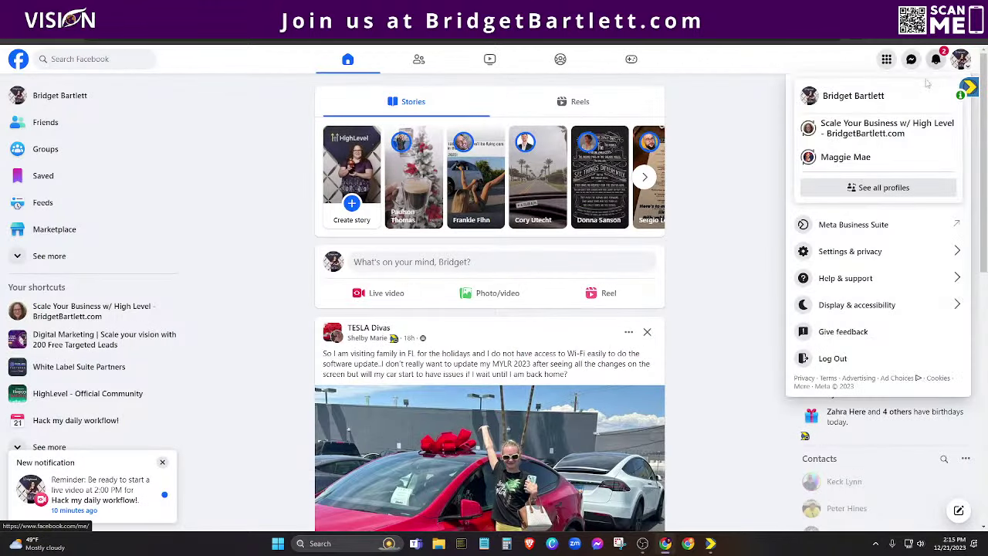
{"action": "left_click", "coordinate": [864, 101]}
{"action": "scroll", "coordinate": [856, 352], "scroll_direction": "down", "scroll_amount": 10}
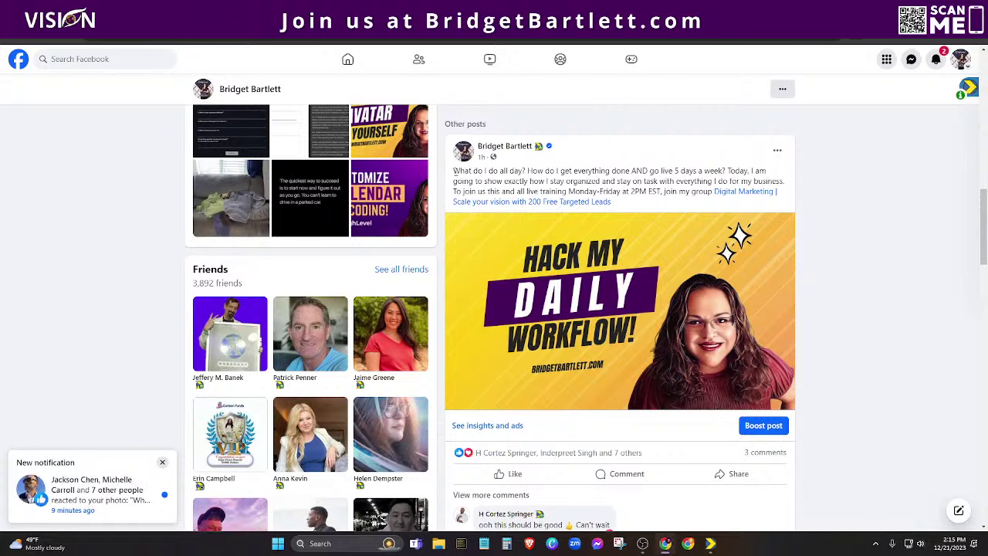
{"action": "left_click_drag", "start_coordinate": [453, 171], "coordinate": [713, 192]}
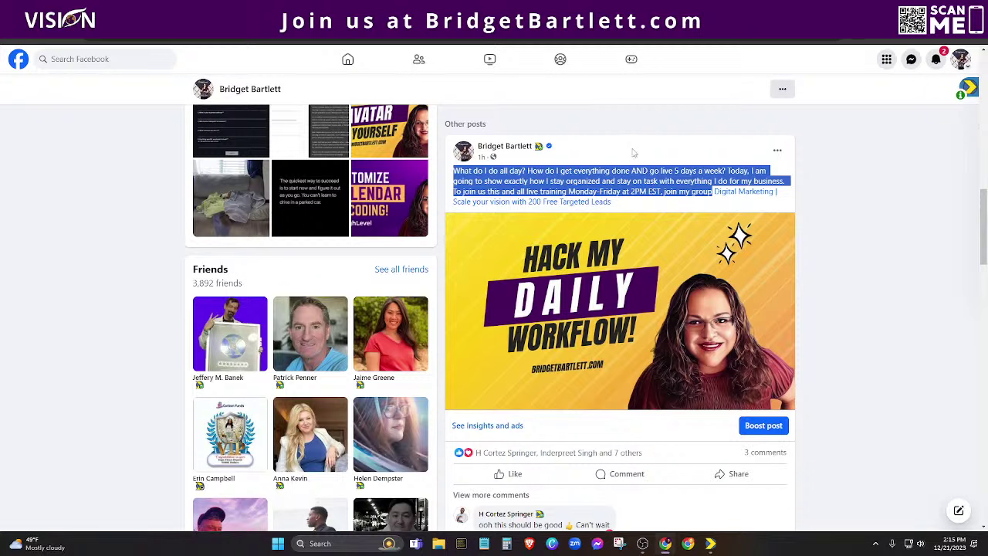
{"action": "left_click", "coordinate": [657, 153]}
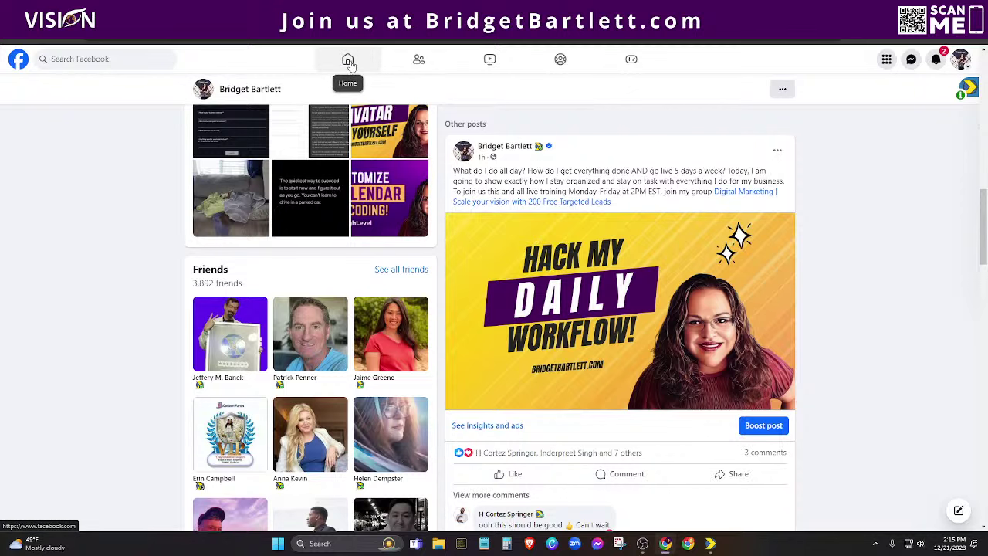
- In the MVA Tasks sheet, move the Post to FB Profile row above the Schedule email row
{"action": "left_click", "coordinate": [240, 9]}
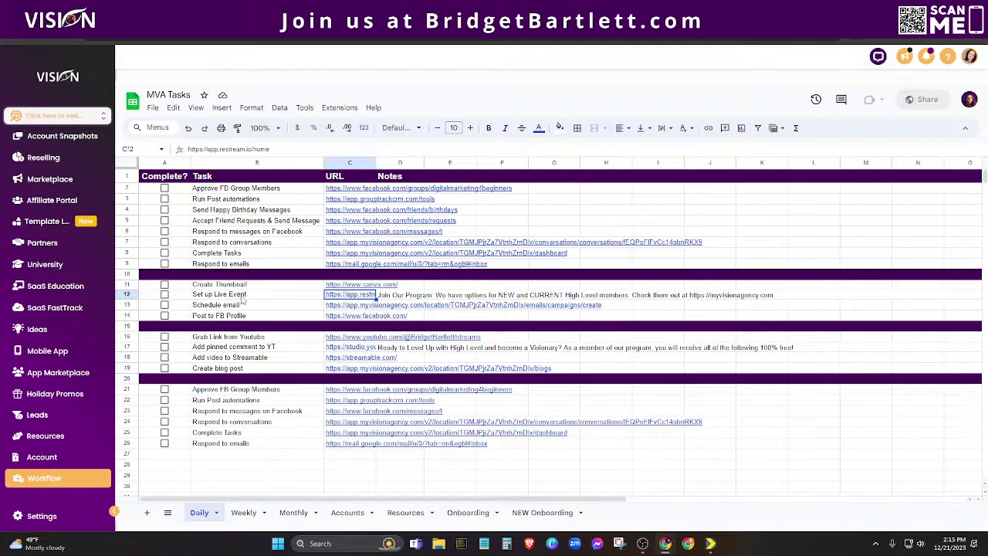
{"action": "left_click", "coordinate": [126, 317]}
{"action": "left_click_drag", "start_coordinate": [125, 317], "coordinate": [125, 305]}
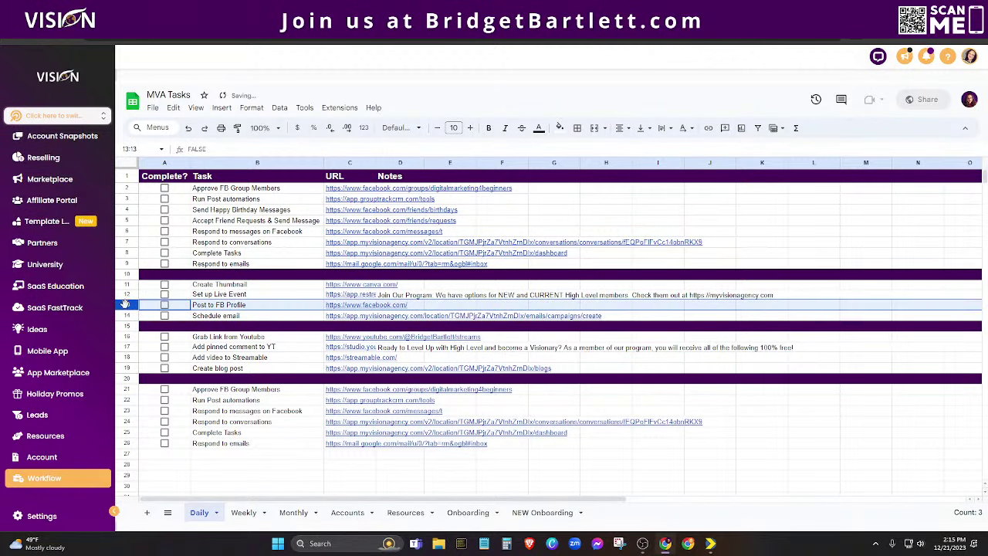
- Select the Schedule email task and start a new email campaign in the My Demo account from the Newsletter template
{"action": "left_click", "coordinate": [241, 317]}
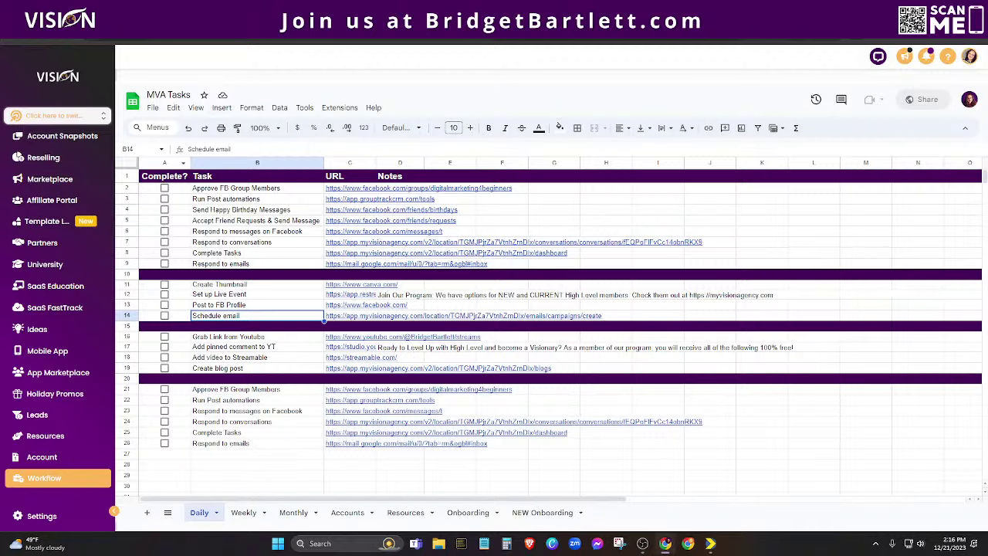
{"action": "left_click", "coordinate": [401, 12]}
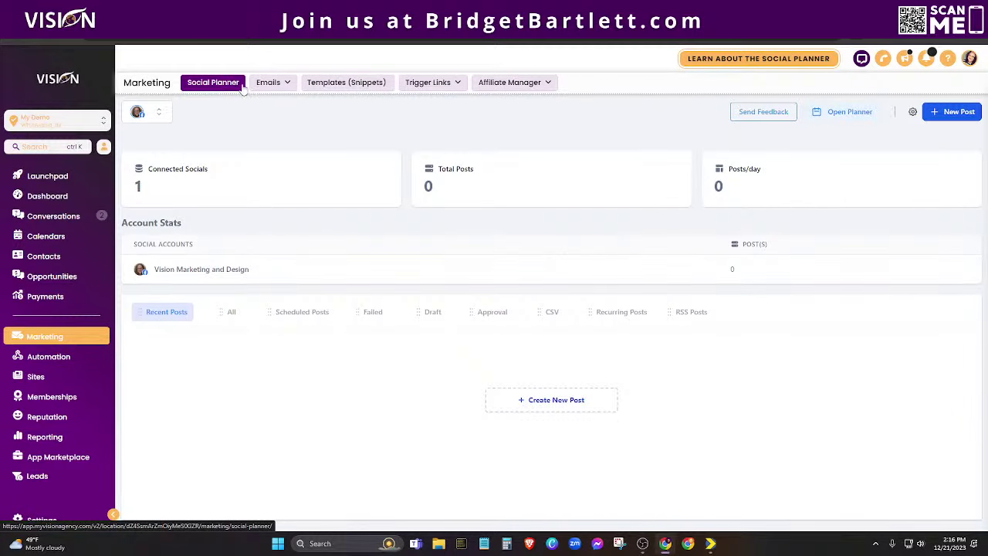
{"action": "left_click", "coordinate": [270, 82]}
{"action": "left_click", "coordinate": [265, 101]}
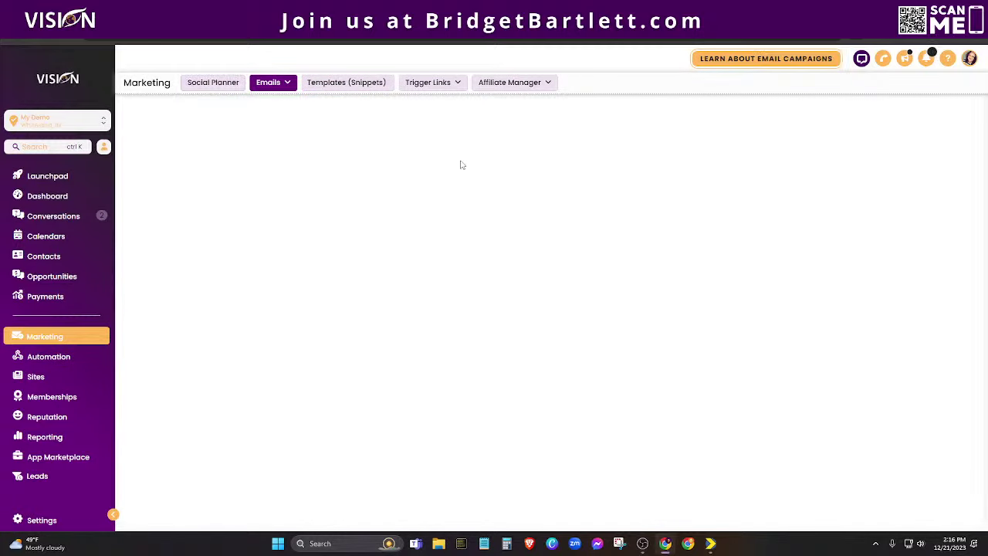
{"action": "left_click", "coordinate": [270, 82]}
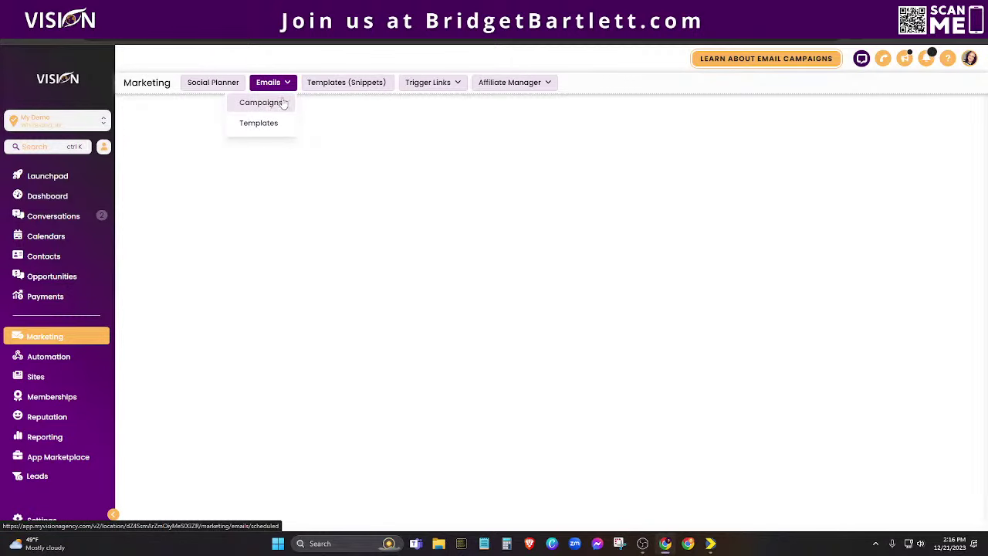
{"action": "left_click", "coordinate": [273, 104]}
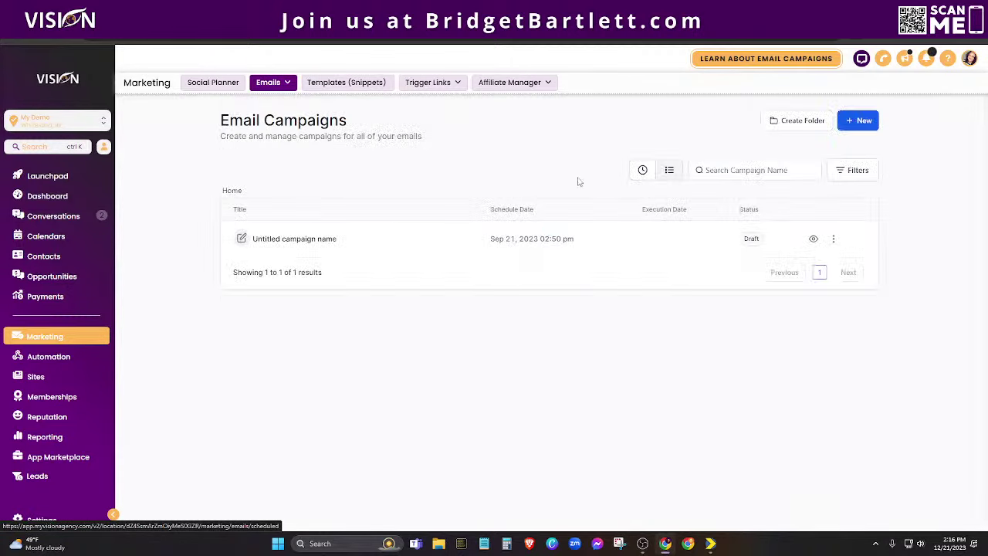
{"action": "left_click", "coordinate": [863, 121]}
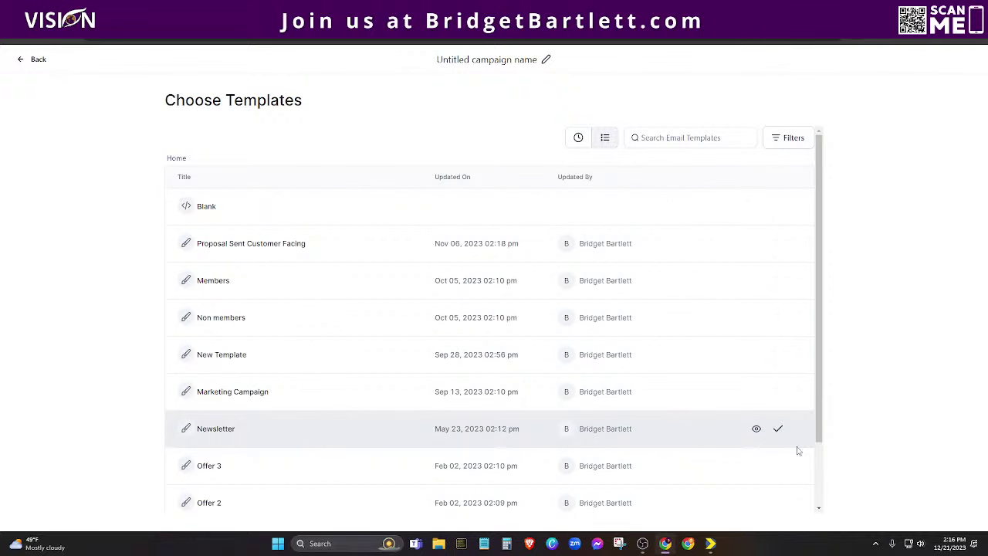
{"action": "left_click", "coordinate": [777, 429]}
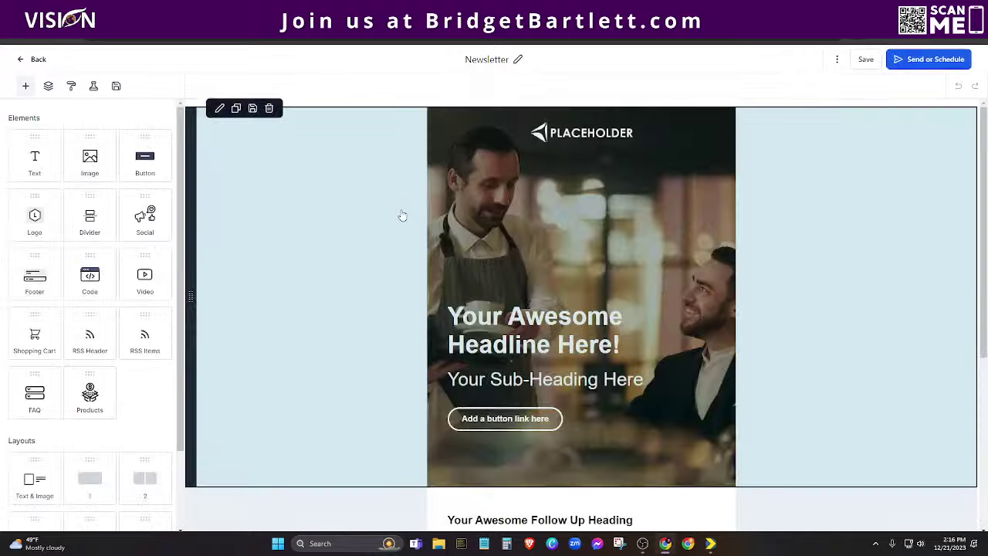
- Add a Video element above the newsletter's "Your Awesome Follow Up Heading" and return to the MVA Tasks sheet
{"action": "scroll", "coordinate": [488, 246], "scroll_direction": "down", "scroll_amount": 4}
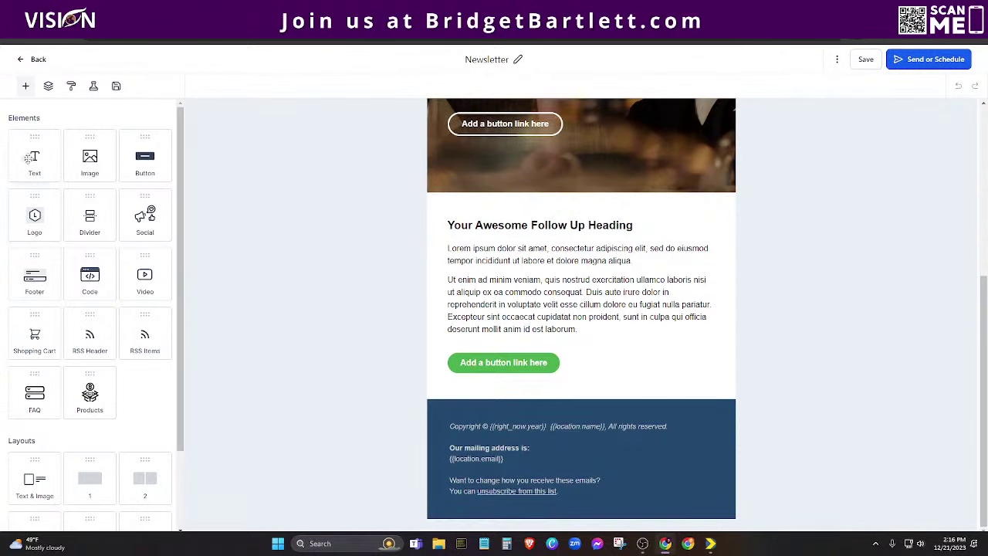
{"action": "left_click_drag", "start_coordinate": [145, 279], "coordinate": [554, 246]}
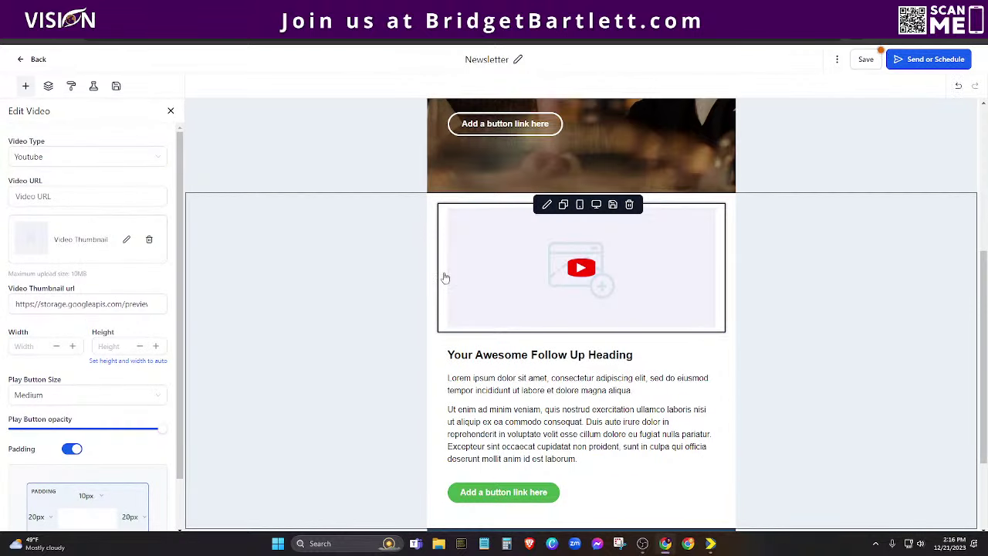
{"action": "key", "text": "ctrl+Tab"}
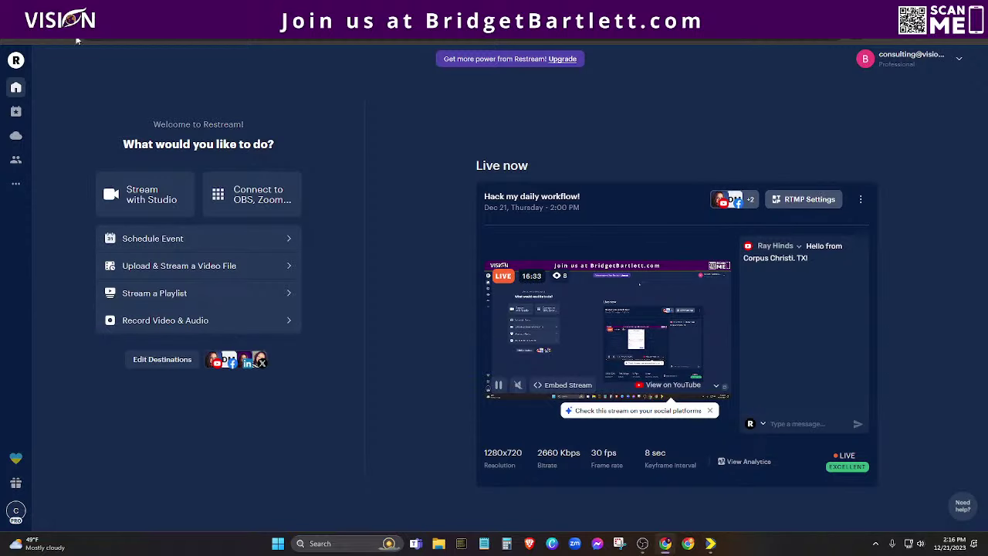
{"action": "key", "text": "ctrl+Tab"}
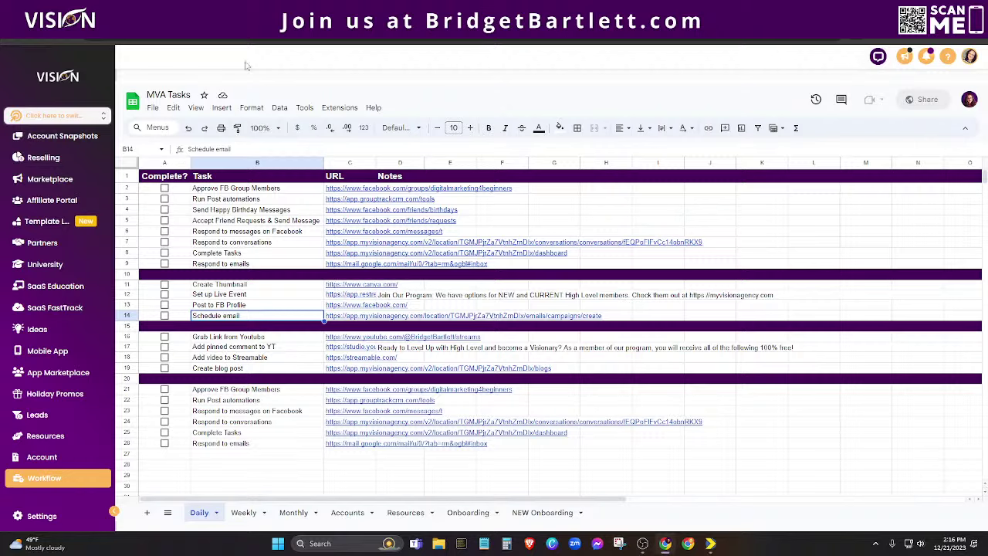
- Return to the newsletter email, select the video's URL field, and open the YouTube channel in a new browser tab
{"action": "left_click", "coordinate": [324, 11]}
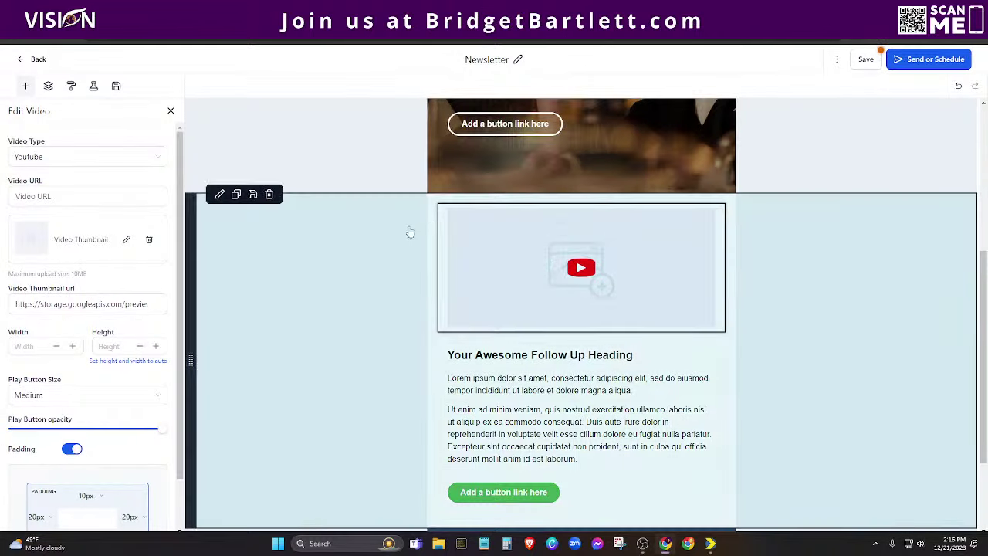
{"action": "left_click", "coordinate": [34, 191]}
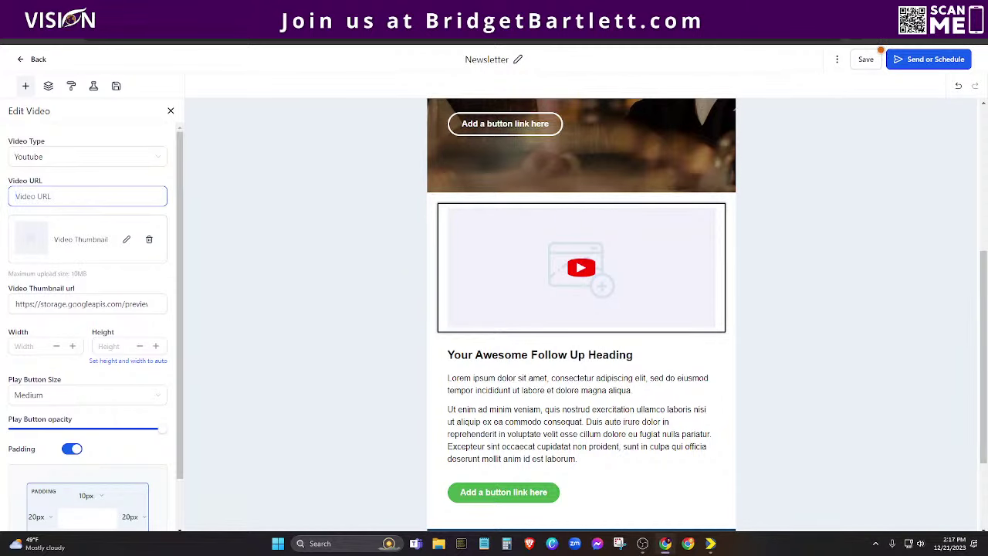
{"action": "key", "text": "ctrl+t"}
{"action": "left_click", "coordinate": [21, 51]}
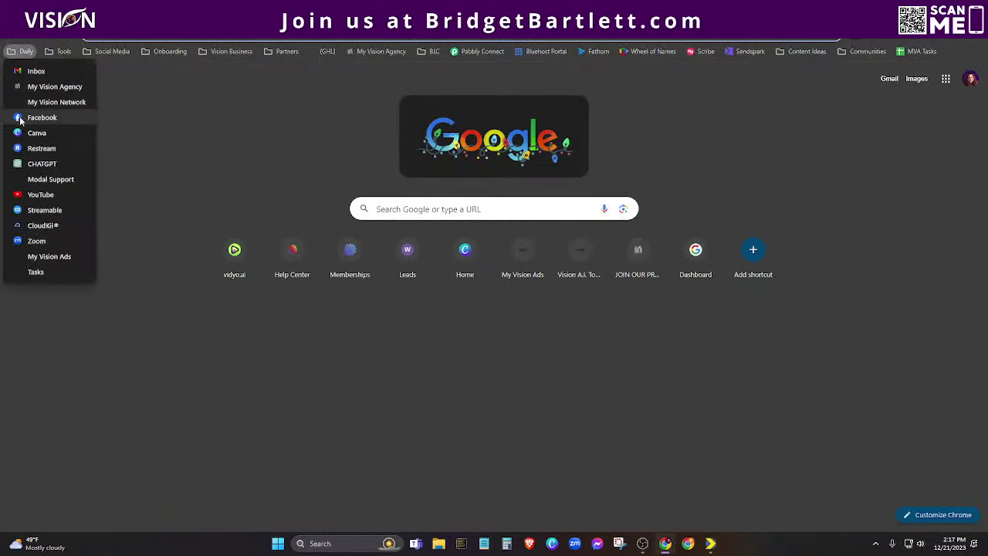
{"action": "left_click", "coordinate": [38, 194]}
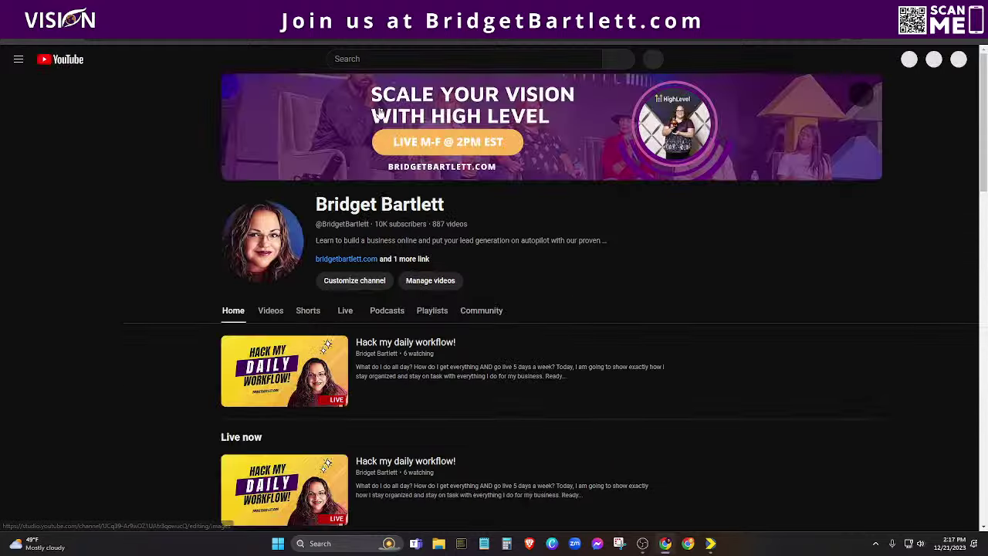
- Open the past live stream "Use A.I. to create short form videos with Vidyo.ai", return to the channel page, and look over its live videos
{"action": "scroll", "coordinate": [197, 348], "scroll_direction": "down", "scroll_amount": 1}
{"action": "scroll", "coordinate": [255, 417], "scroll_direction": "down", "scroll_amount": 2}
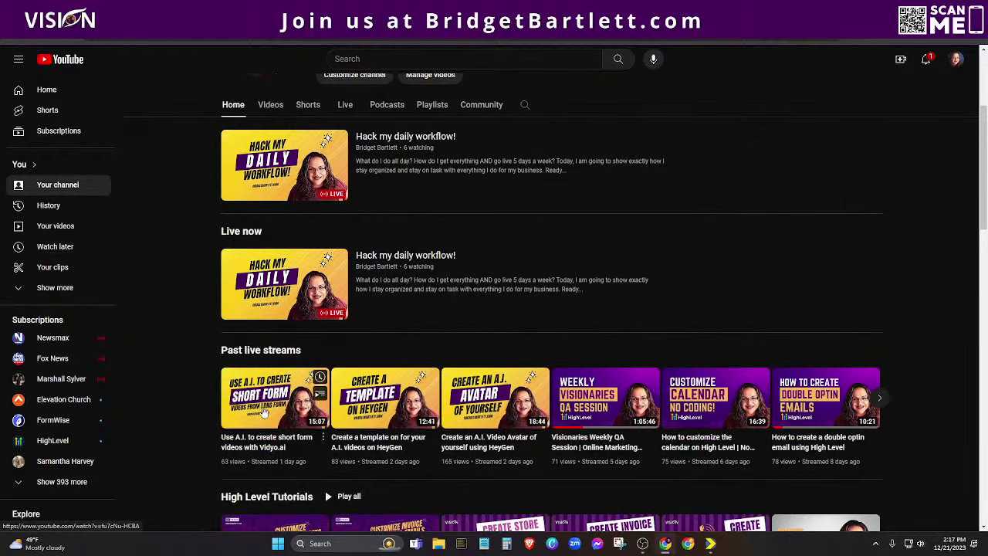
{"action": "left_click", "coordinate": [309, 402]}
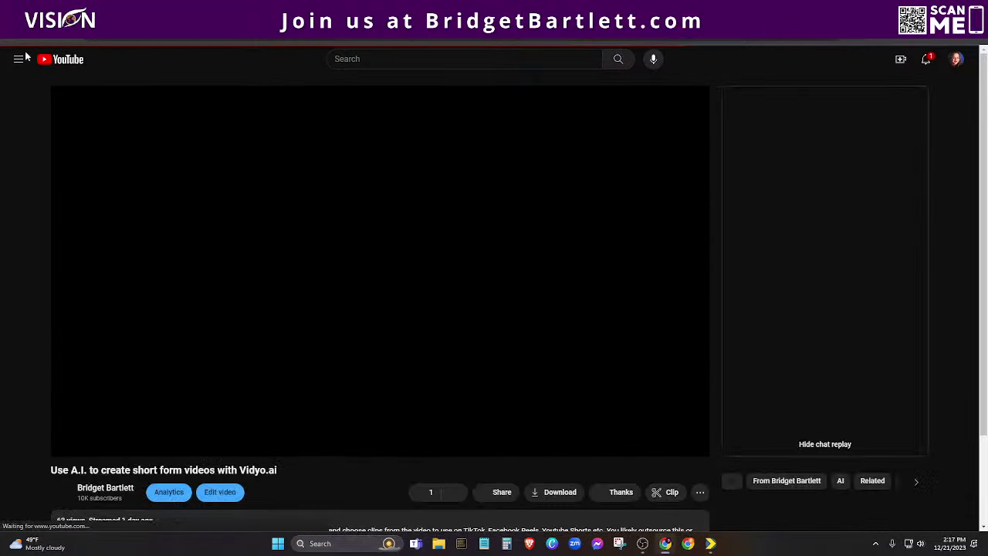
{"action": "scroll", "coordinate": [110, 230], "scroll_direction": "down", "scroll_amount": 3}
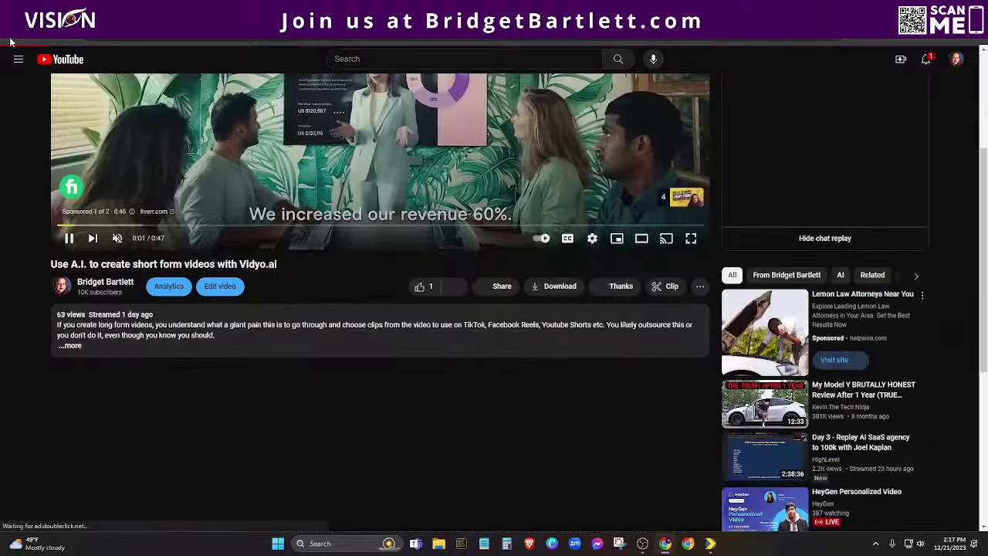
{"action": "left_click", "coordinate": [101, 283]}
{"action": "scroll", "coordinate": [383, 332], "scroll_direction": "down", "scroll_amount": 1}
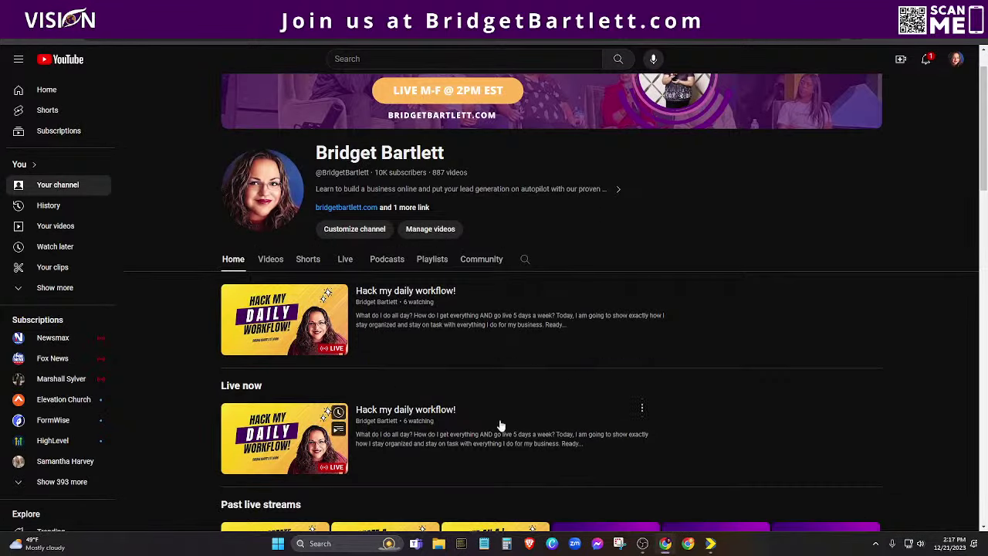
{"action": "scroll", "coordinate": [502, 426], "scroll_direction": "down", "scroll_amount": 2}
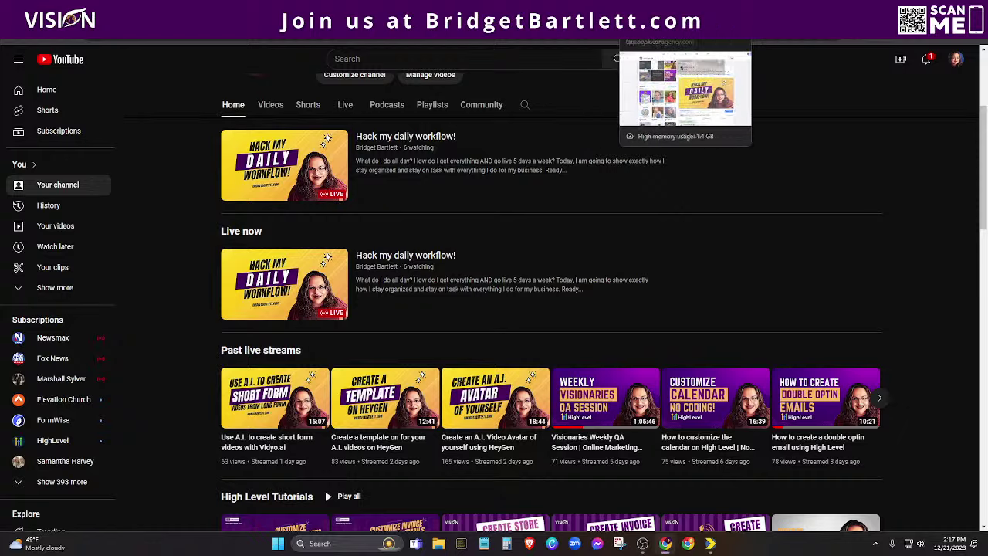
- Return to the newsletter email, set it to be scheduled, and choose Send to Smart List for its recipients
{"action": "left_click", "coordinate": [701, 10]}
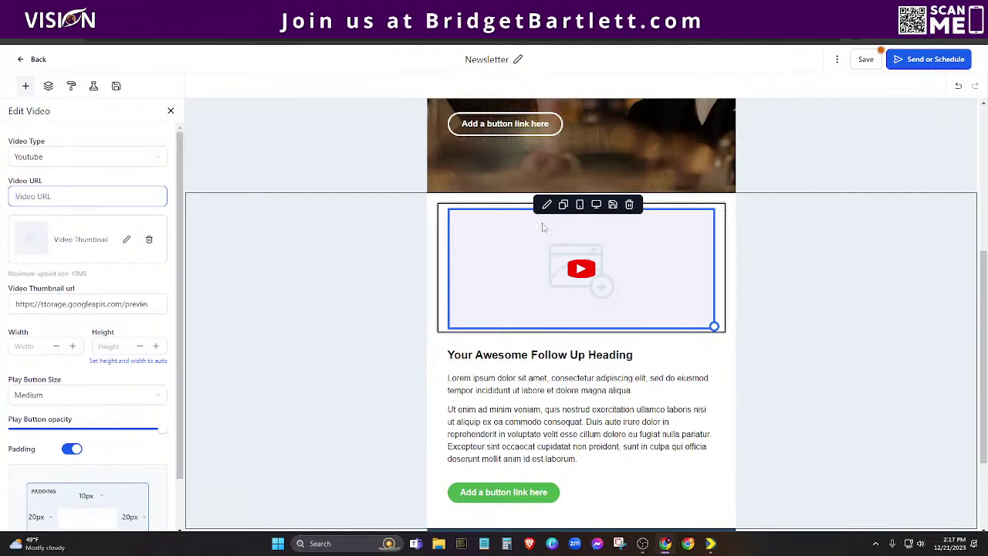
{"action": "left_click", "coordinate": [929, 60]}
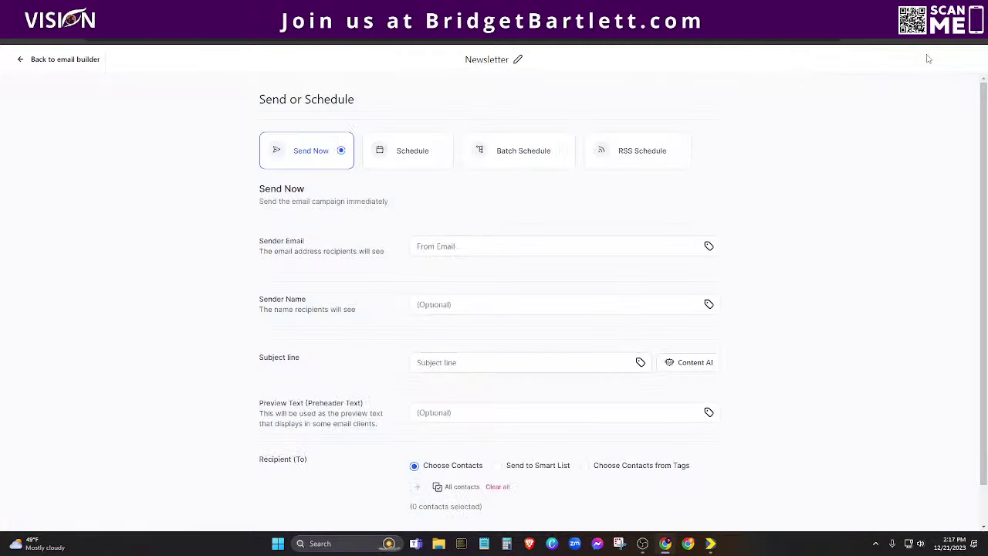
{"action": "left_click", "coordinate": [382, 152]}
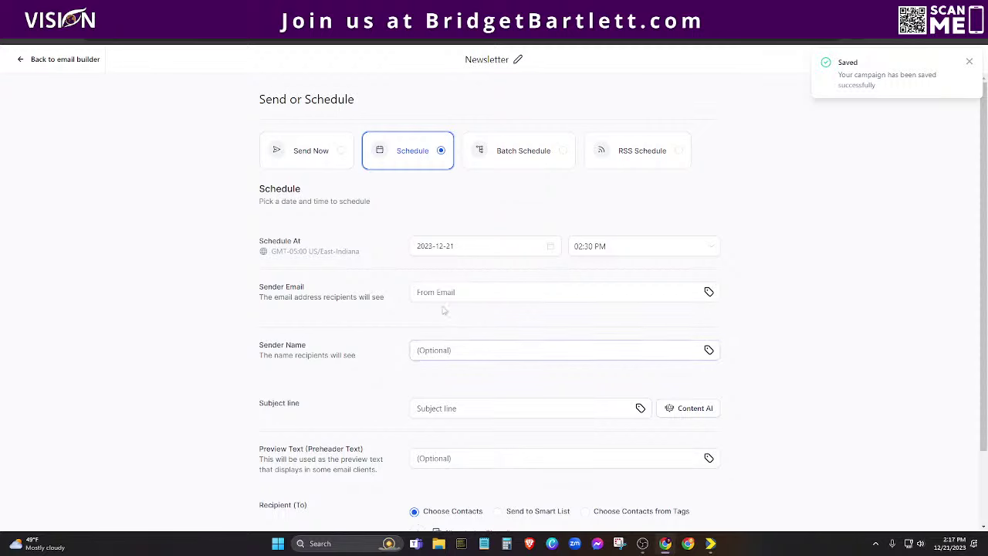
{"action": "scroll", "coordinate": [454, 317], "scroll_direction": "down", "scroll_amount": 3}
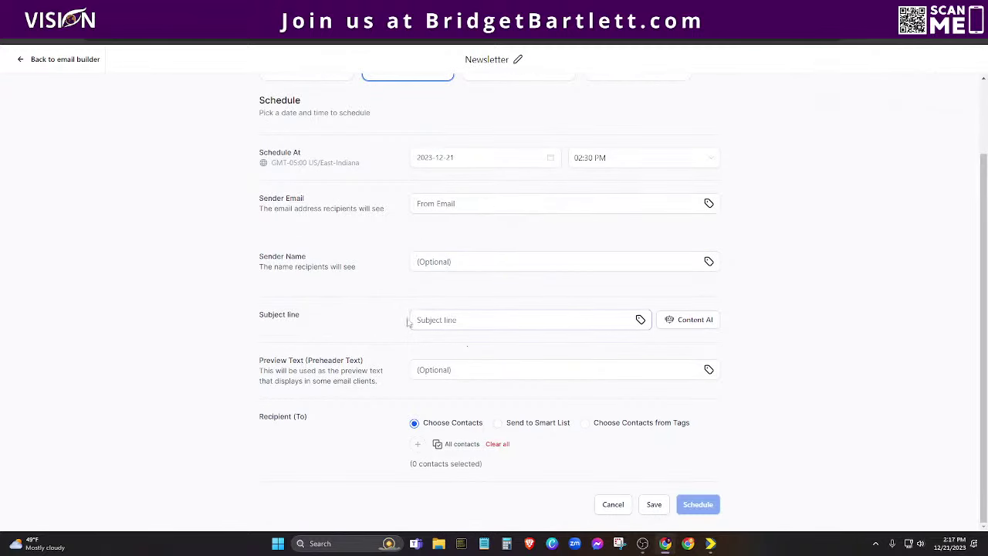
{"action": "left_click", "coordinate": [497, 423]}
{"action": "left_click", "coordinate": [418, 447]}
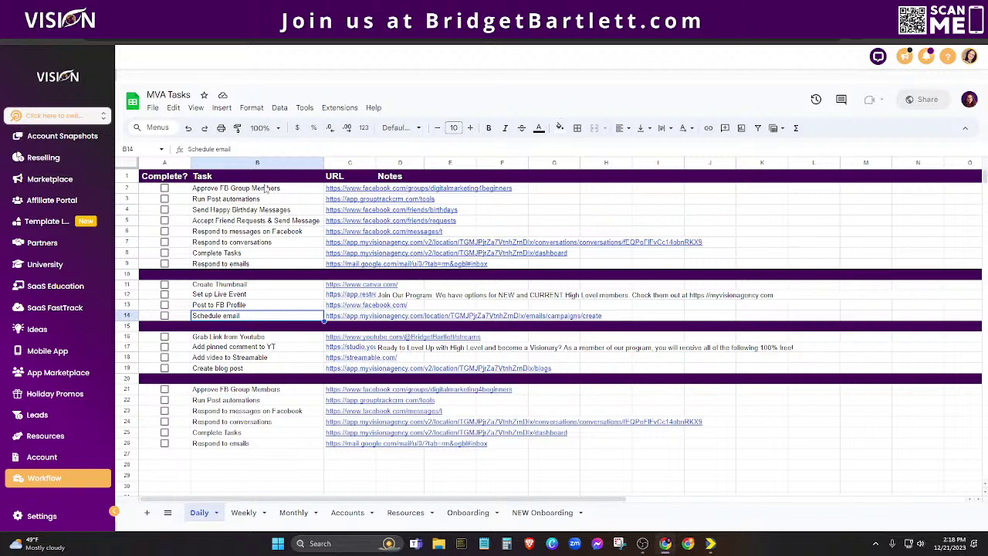
- From the Grab Link from Youtube task, open the channel's streams, copy the "Hack my daily workflow!" share link, and return to the sheet
{"action": "left_click", "coordinate": [267, 338]}
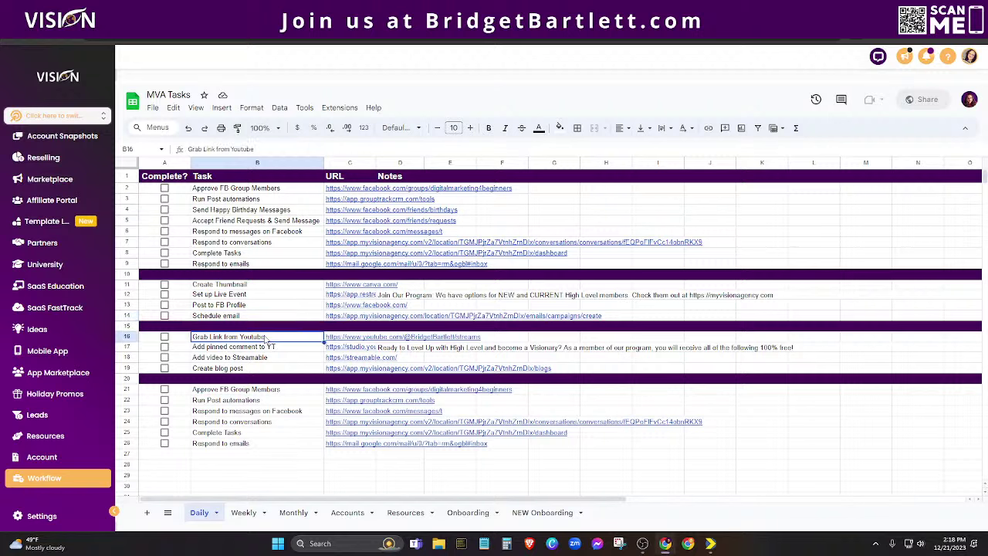
{"action": "left_click", "coordinate": [363, 341]}
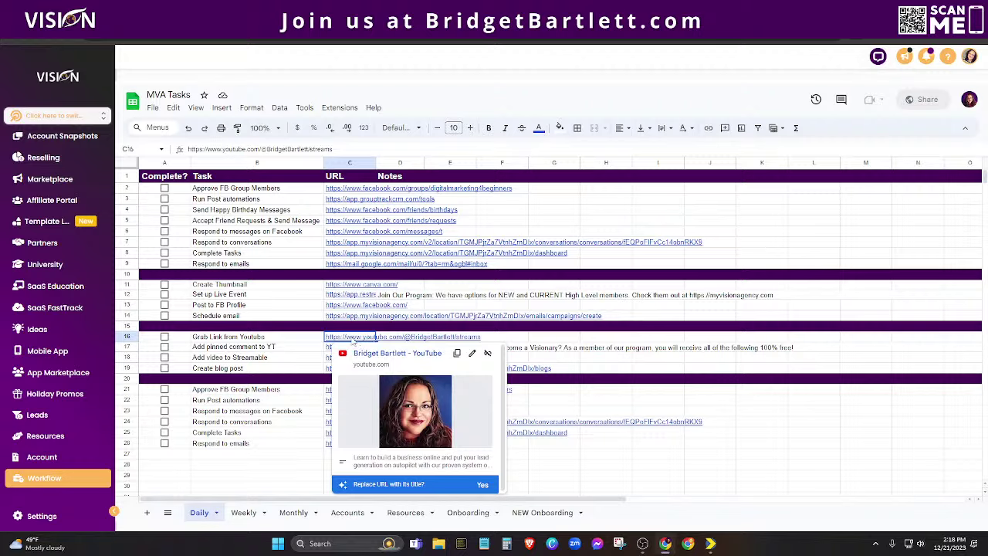
{"action": "left_click", "coordinate": [367, 355]}
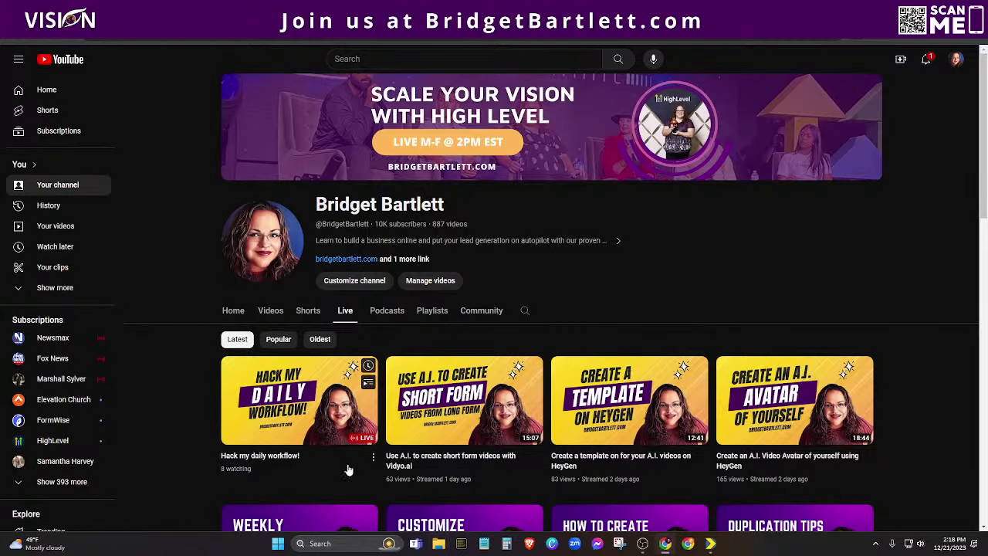
{"action": "left_click", "coordinate": [373, 460]}
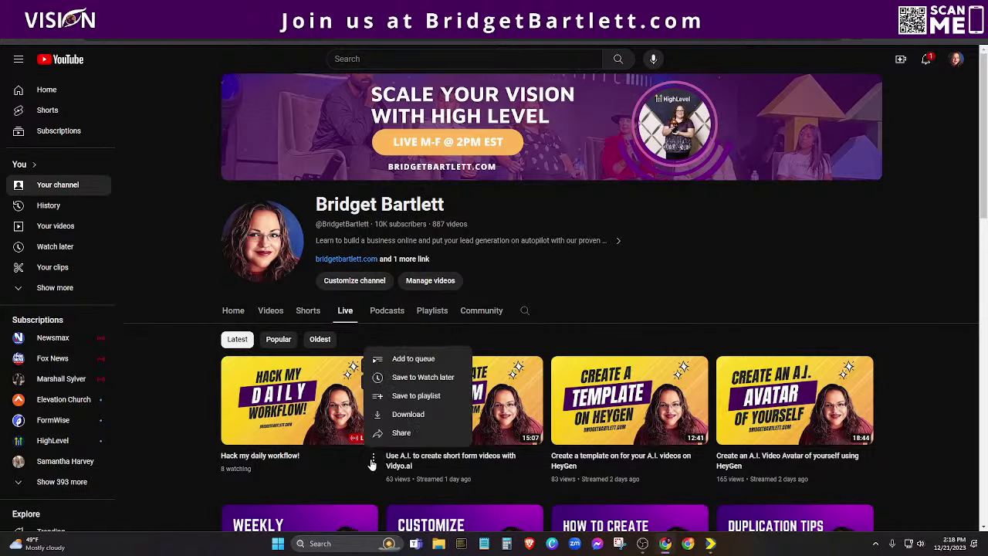
{"action": "left_click", "coordinate": [401, 433]}
{"action": "left_click", "coordinate": [592, 369]}
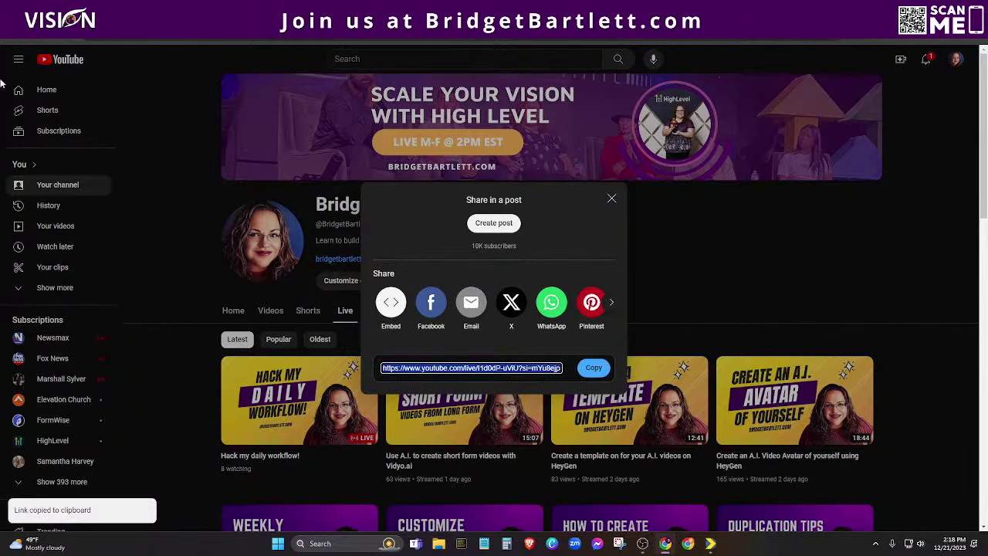
{"action": "key", "text": "alt+Tab"}
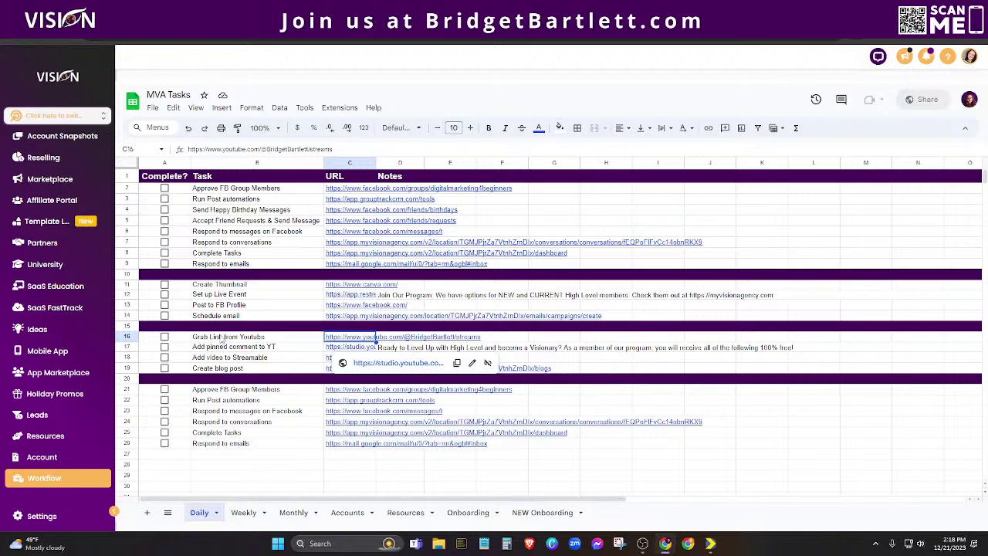
- Back in YouTube, close the share dialog, open "Use A.I. to create short form videos with Vidyo.ai", and expand its full description
{"action": "left_click", "coordinate": [166, 11]}
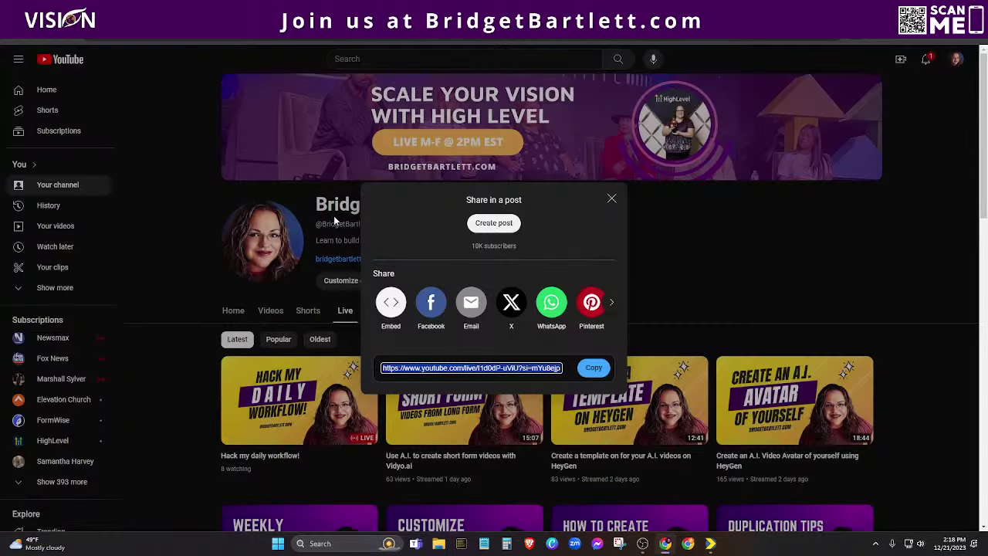
{"action": "left_click", "coordinate": [610, 198]}
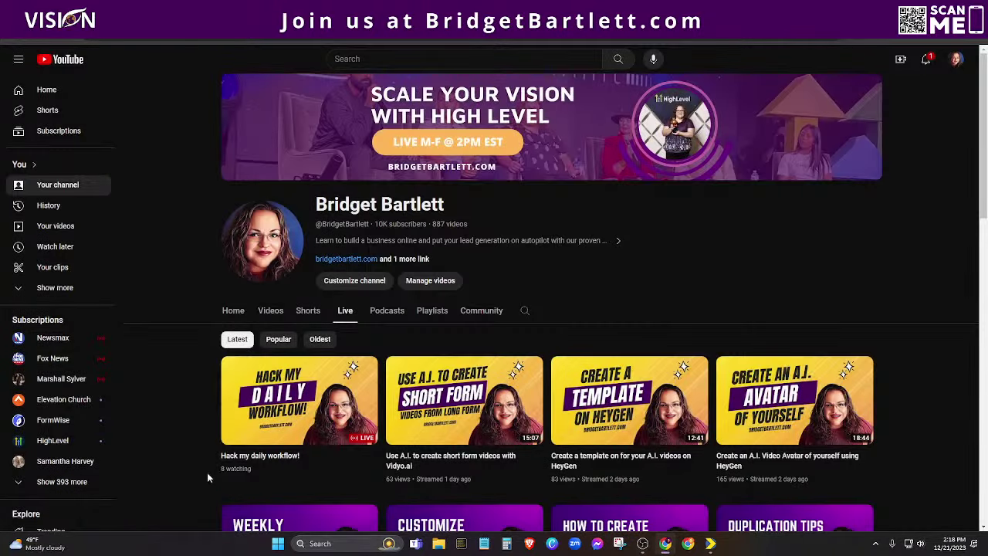
{"action": "left_click", "coordinate": [475, 409]}
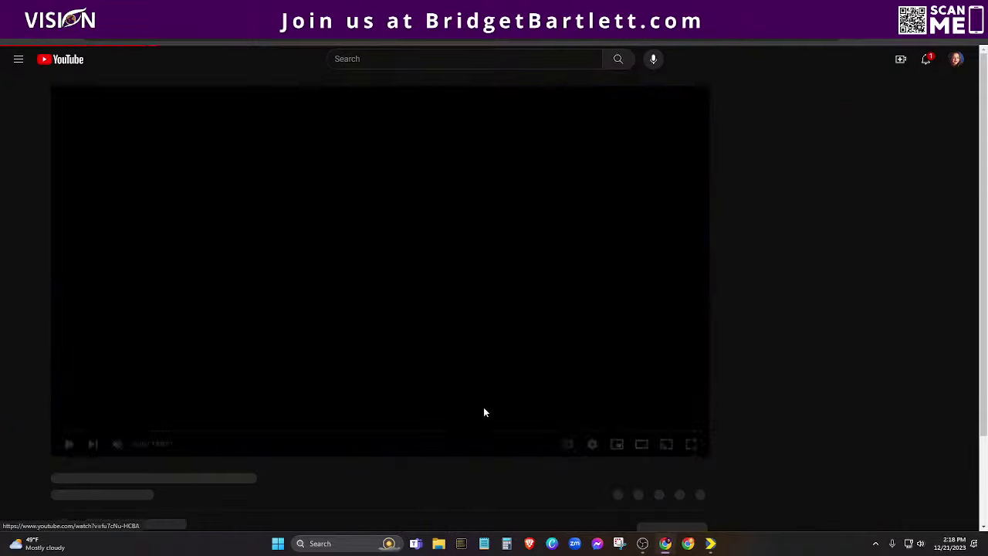
{"action": "scroll", "coordinate": [93, 429], "scroll_direction": "down", "scroll_amount": 5}
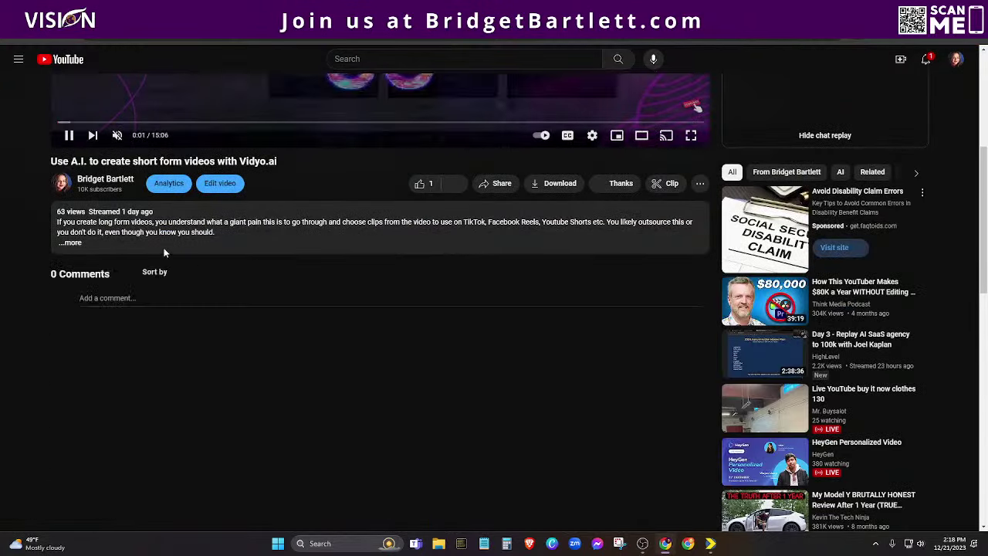
{"action": "left_click", "coordinate": [80, 247]}
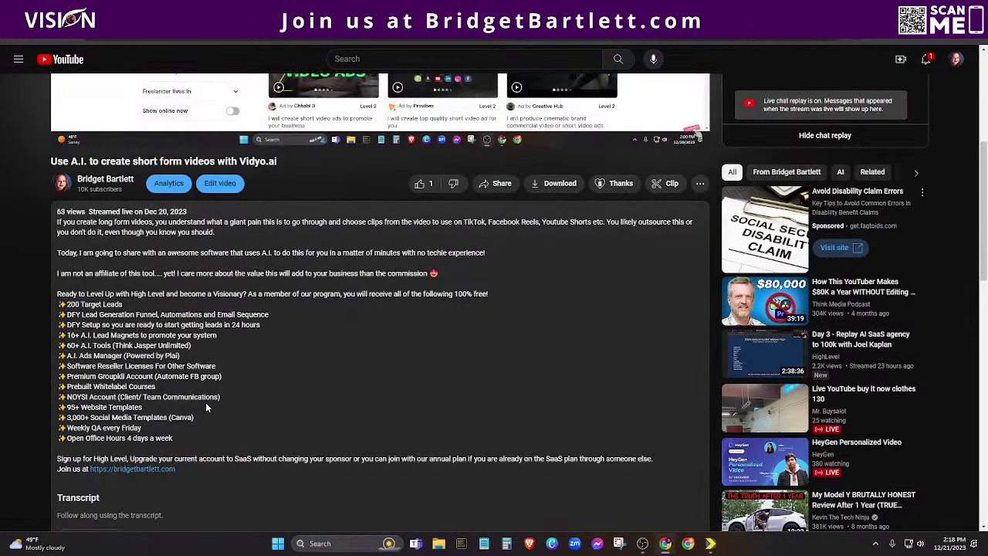
{"action": "scroll", "coordinate": [206, 403], "scroll_direction": "down", "scroll_amount": 1}
{"action": "scroll", "coordinate": [216, 419], "scroll_direction": "down", "scroll_amount": 4}
{"action": "scroll", "coordinate": [95, 425], "scroll_direction": "down", "scroll_amount": 2}
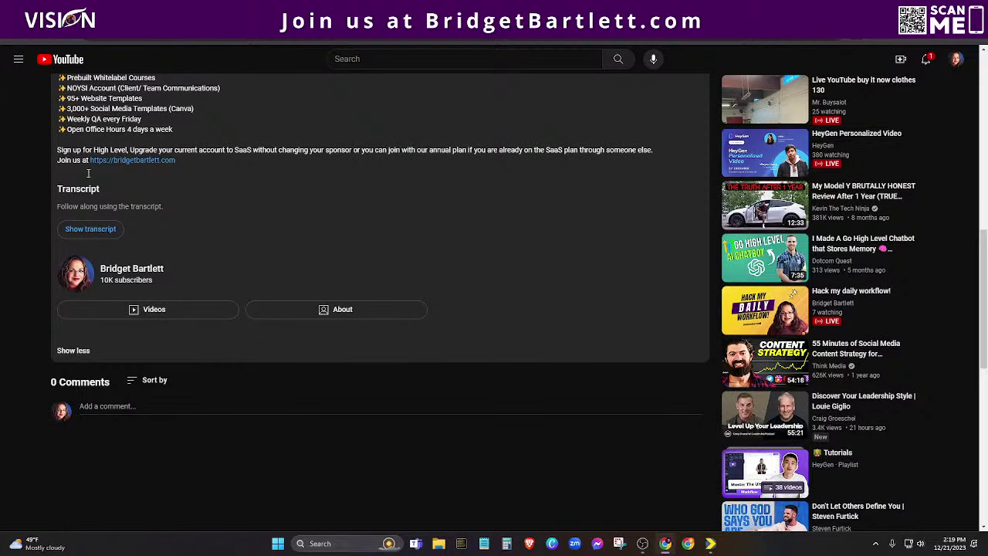
- Copy the description's closing text from "Sign up for High Level" through the join link and post it as a comment on the video
{"action": "left_click_drag", "start_coordinate": [58, 149], "coordinate": [250, 166]}
{"action": "left_click", "coordinate": [254, 149]}
{"action": "left_click_drag", "start_coordinate": [193, 159], "coordinate": [62, 151]}
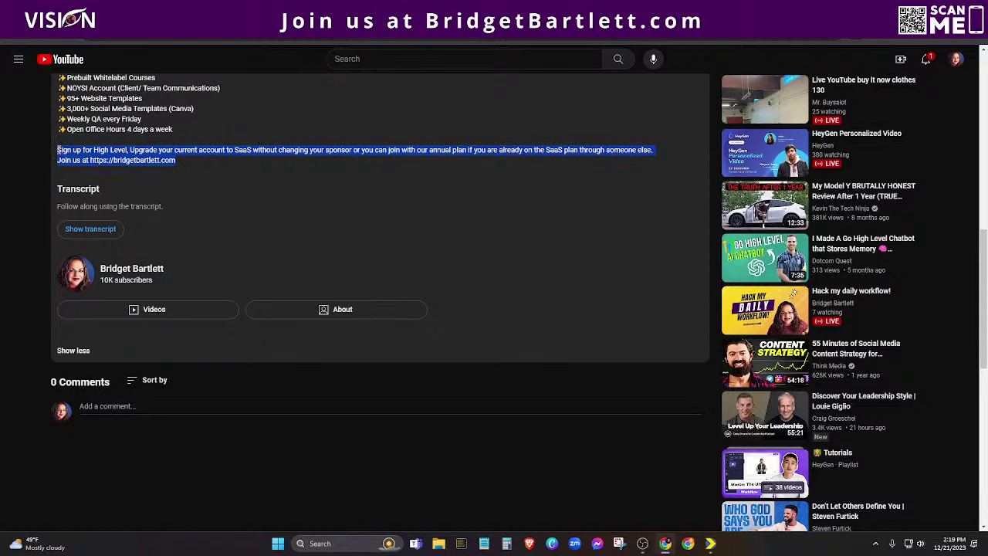
{"action": "left_click", "coordinate": [131, 406]}
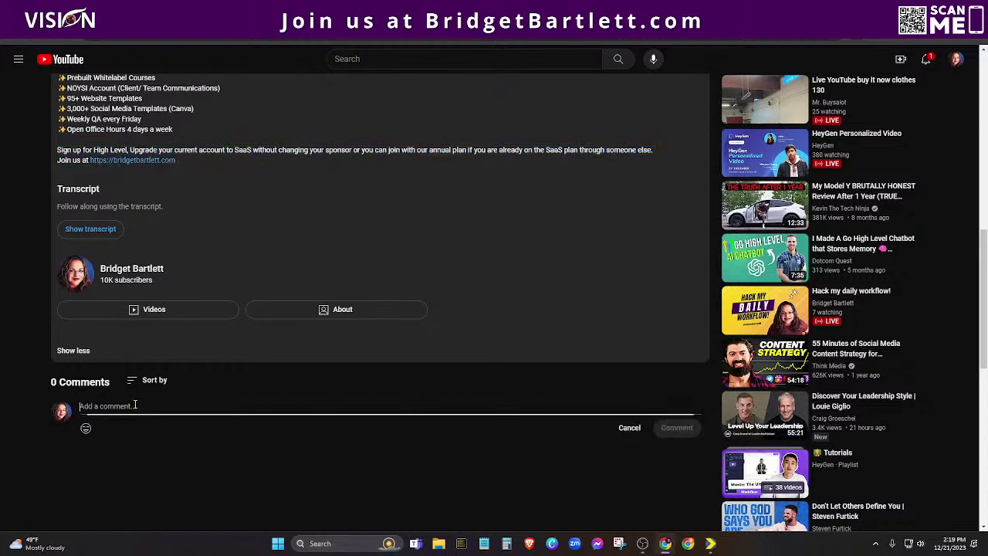
{"action": "key", "text": "ctrl+v"}
{"action": "left_click", "coordinate": [677, 438]}
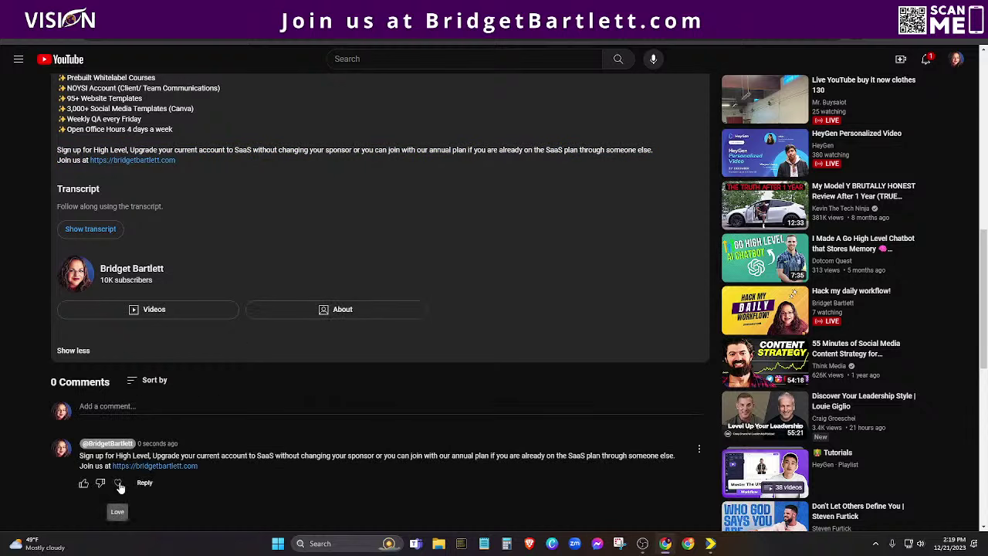
- Give the new sign-up comment a heart, pin it to the video, and review it against the description
{"action": "left_click", "coordinate": [117, 483]}
{"action": "left_click", "coordinate": [698, 451]}
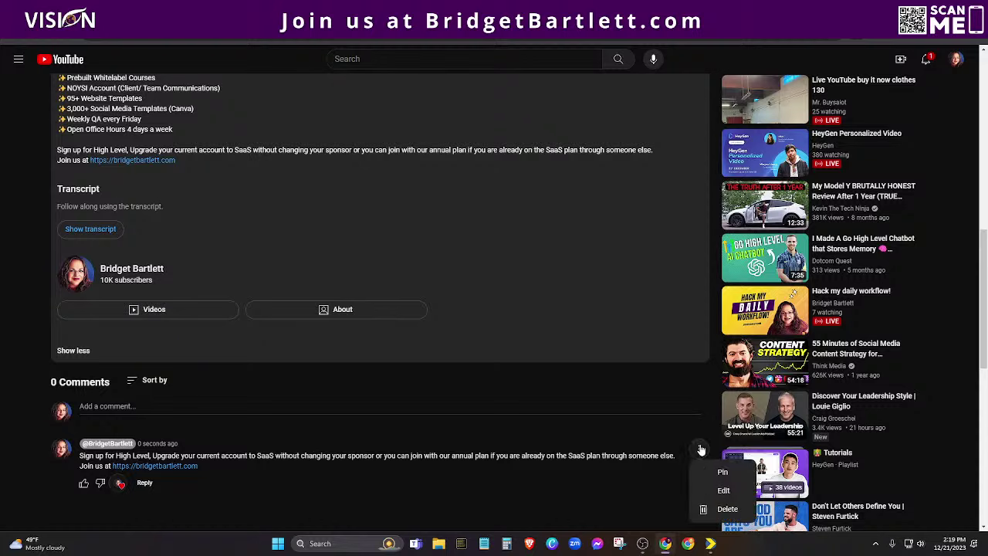
{"action": "left_click", "coordinate": [713, 472]}
{"action": "left_click", "coordinate": [571, 317]}
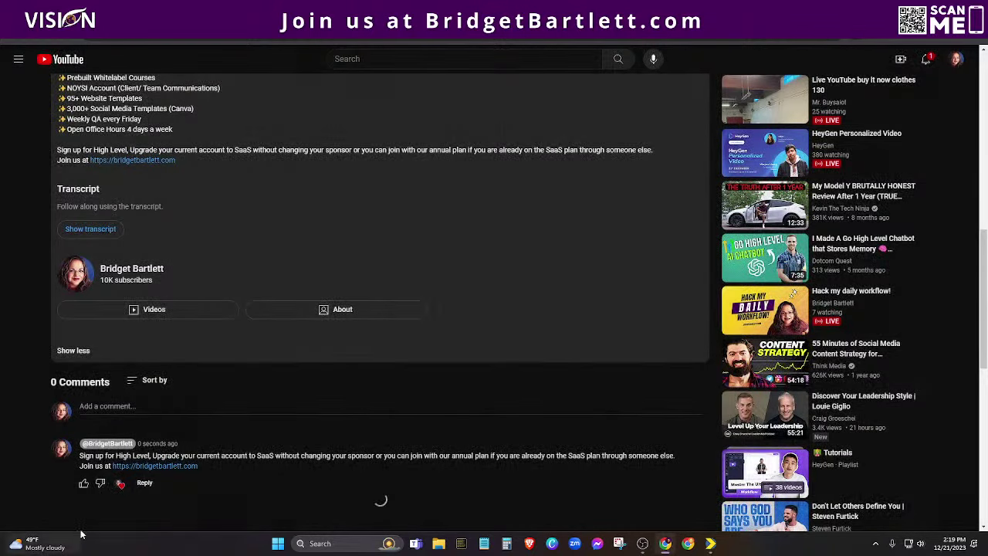
{"action": "scroll", "coordinate": [398, 446], "scroll_direction": "up", "scroll_amount": 1}
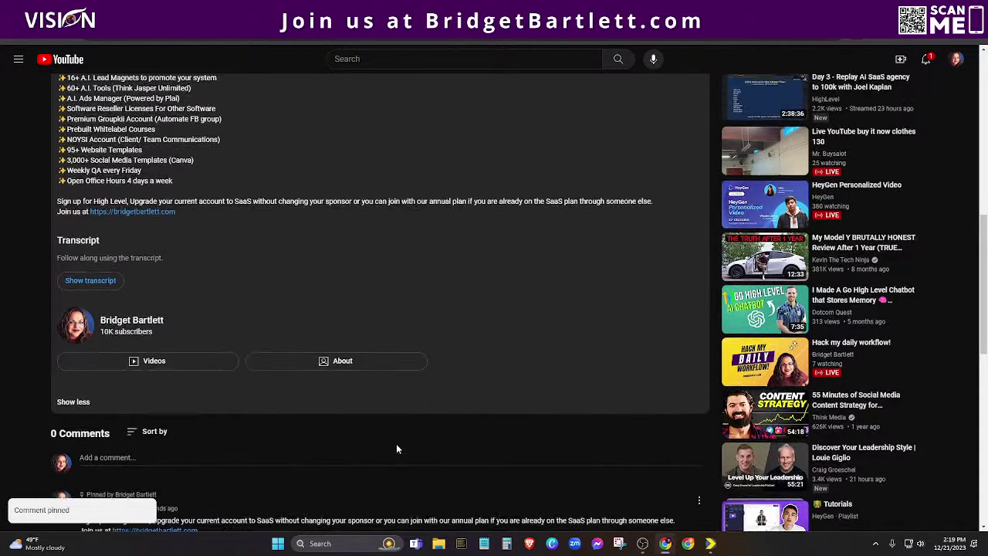
{"action": "scroll", "coordinate": [379, 446], "scroll_direction": "down", "scroll_amount": 2}
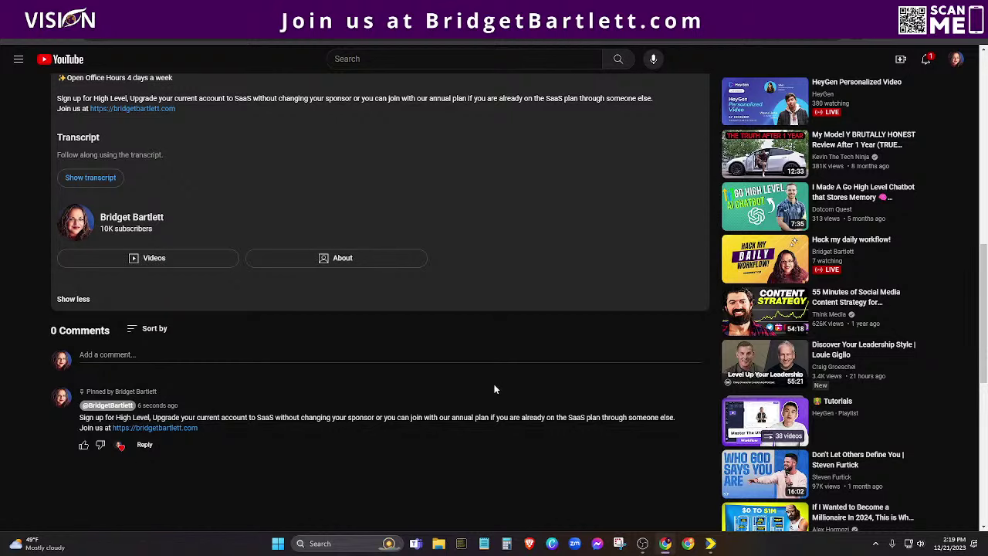
{"action": "scroll", "coordinate": [425, 392], "scroll_direction": "up", "scroll_amount": 4}
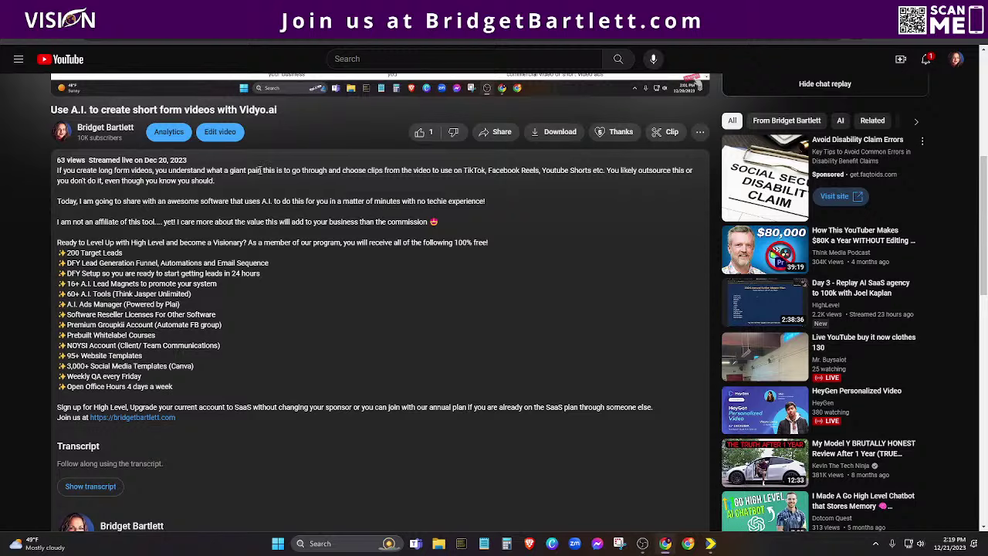
{"action": "scroll", "coordinate": [394, 405], "scroll_direction": "down", "scroll_amount": 3}
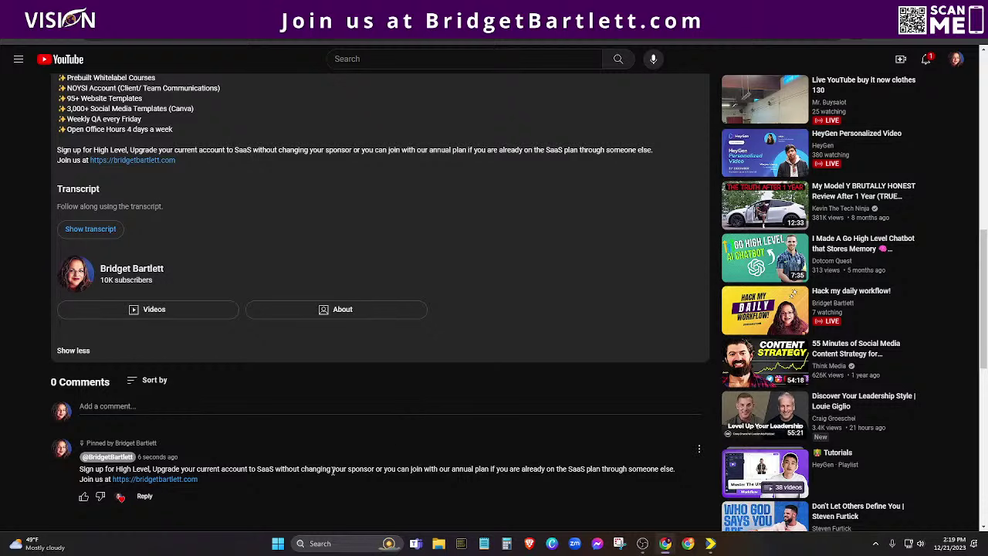
- Copy the share link of the past live stream "Use A.I. to create short form videos with Vidyo.ai" from the YouTube channel and return to the sheet
{"action": "scroll", "coordinate": [363, 417], "scroll_direction": "up", "scroll_amount": 3}
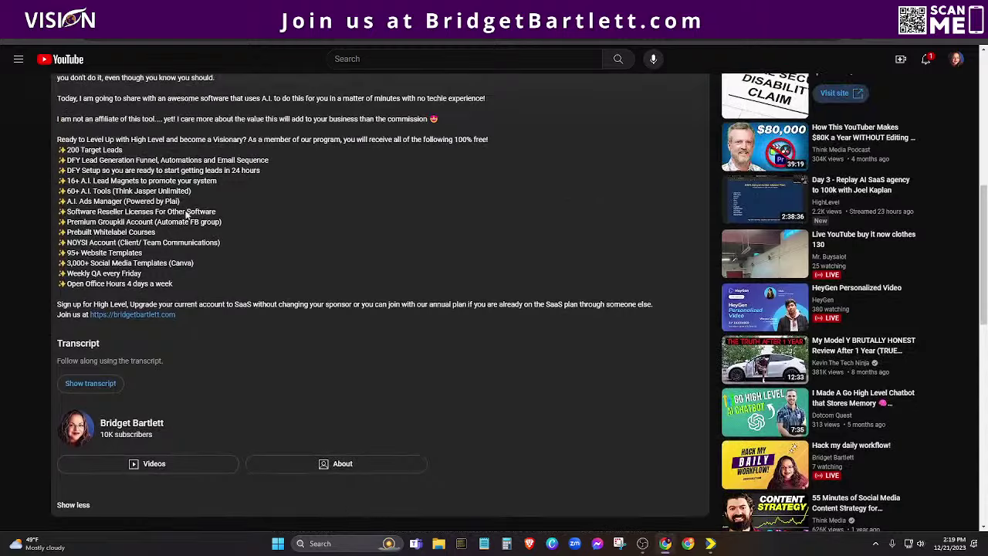
{"action": "key", "text": "ctrl+shift+Tab"}
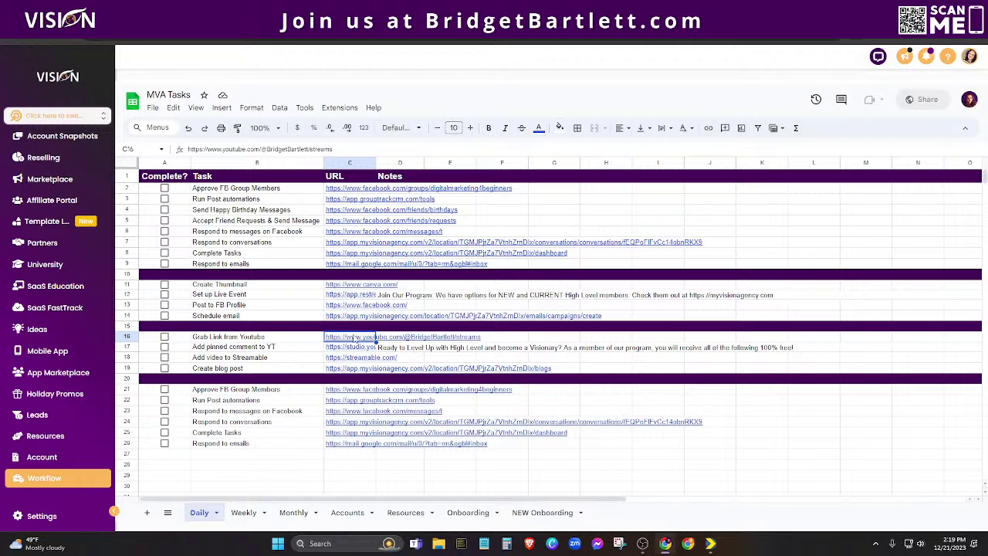
{"action": "left_click", "coordinate": [355, 339]}
{"action": "left_click", "coordinate": [186, 15]}
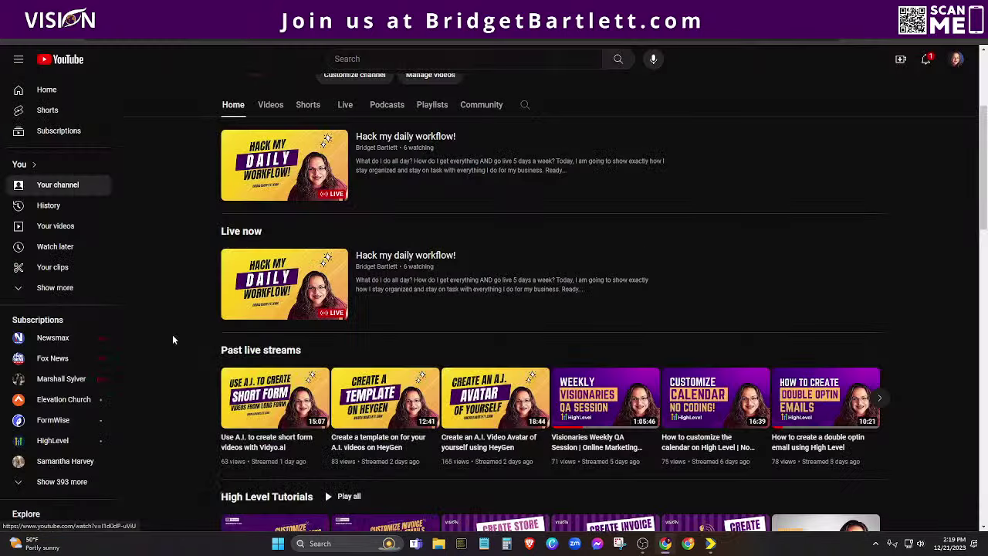
{"action": "left_click", "coordinate": [324, 438]}
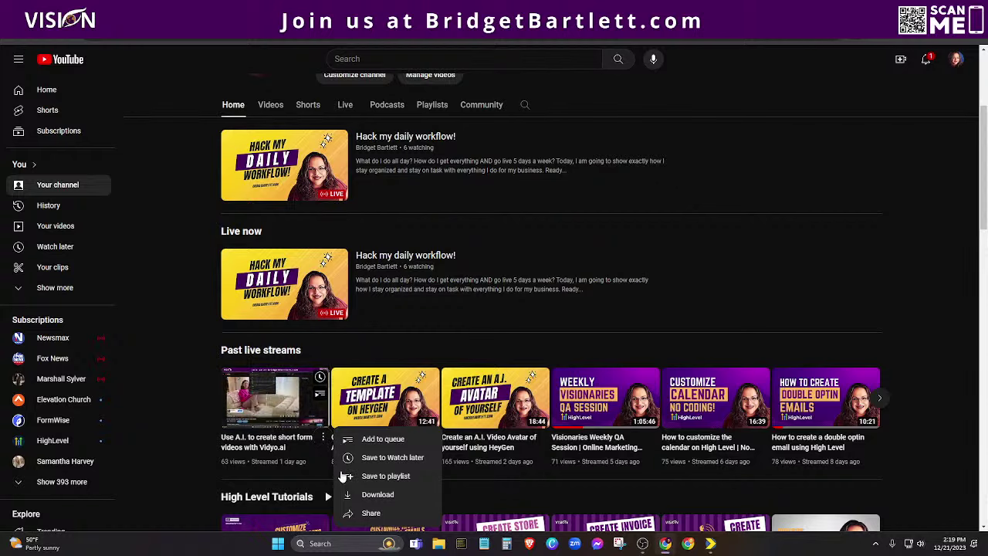
{"action": "left_click", "coordinate": [361, 511]}
{"action": "left_click", "coordinate": [594, 349]}
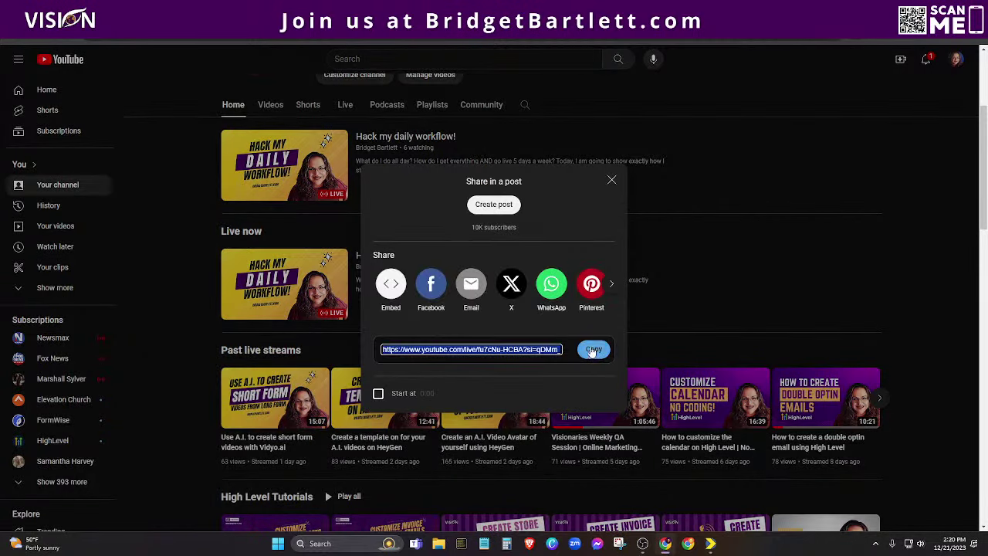
{"action": "key", "text": "ctrl+shift+Tab"}
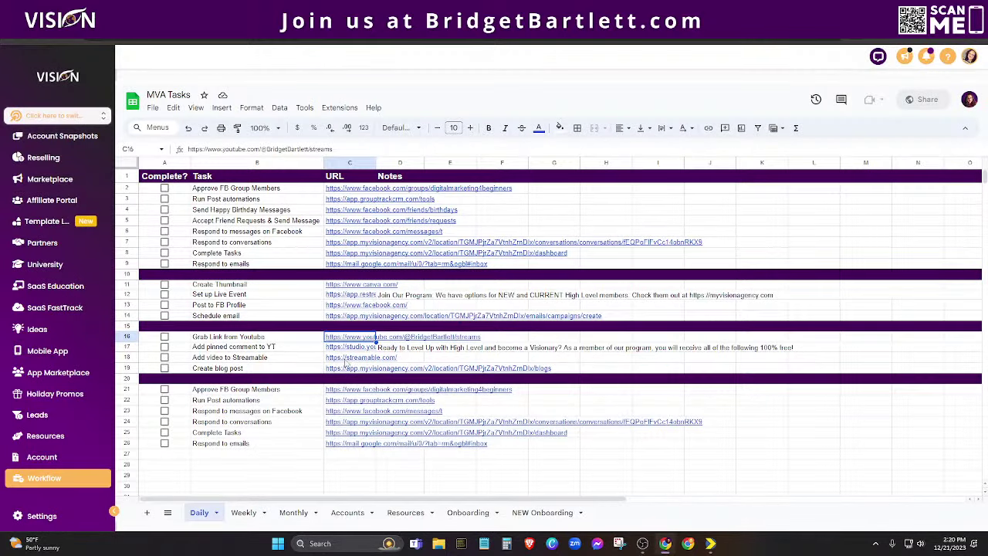
- From the Add video to Streamable task, load the copied YouTube link into Streamable's video editor, and return to the sheet without creating the video
{"action": "left_click", "coordinate": [340, 359]}
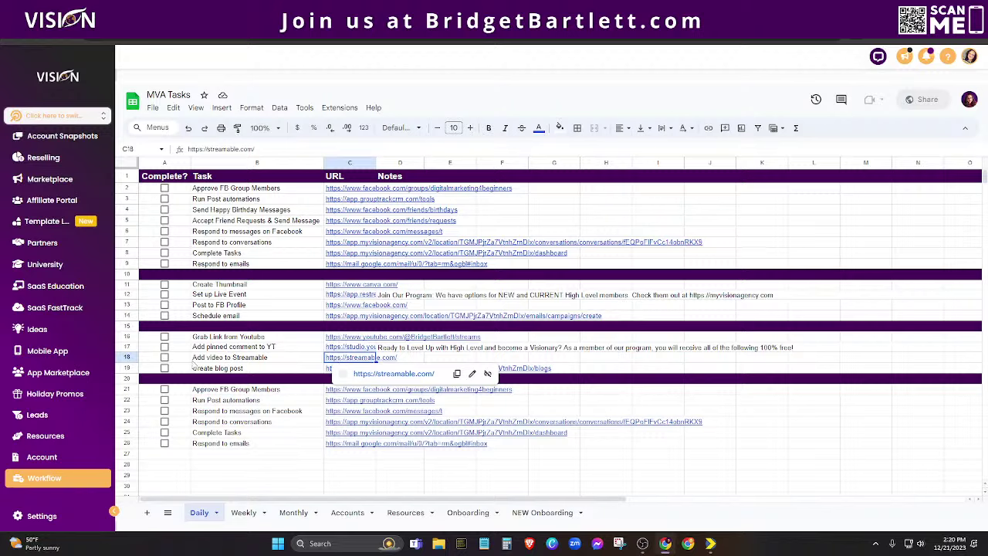
{"action": "left_click", "coordinate": [364, 375]}
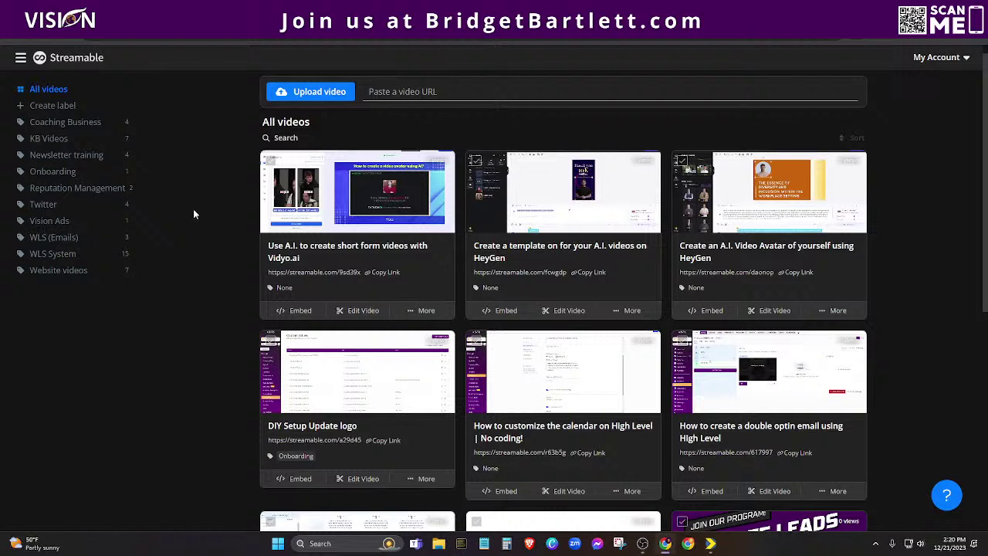
{"action": "left_click", "coordinate": [392, 92]}
{"action": "key", "text": "ctrl+v"}
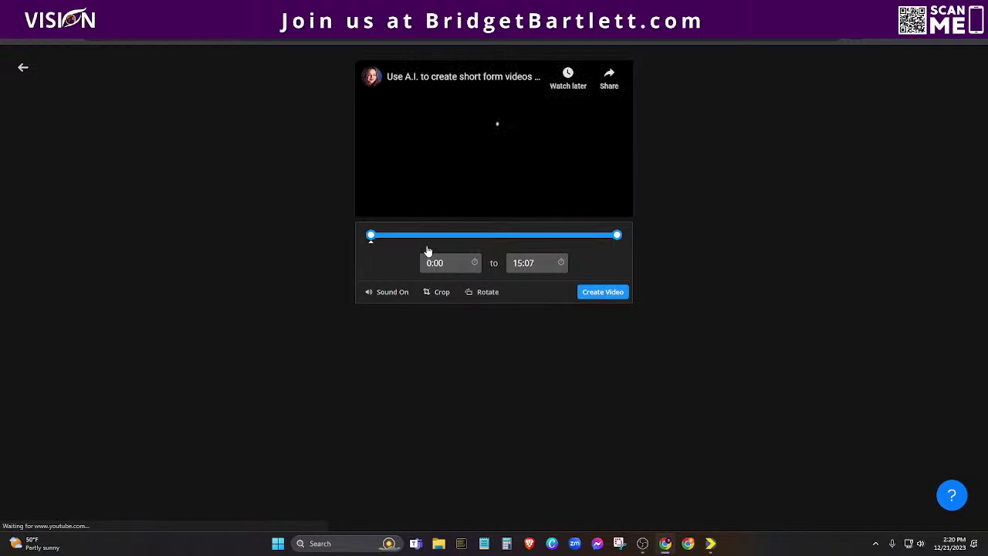
{"action": "left_click", "coordinate": [438, 123]}
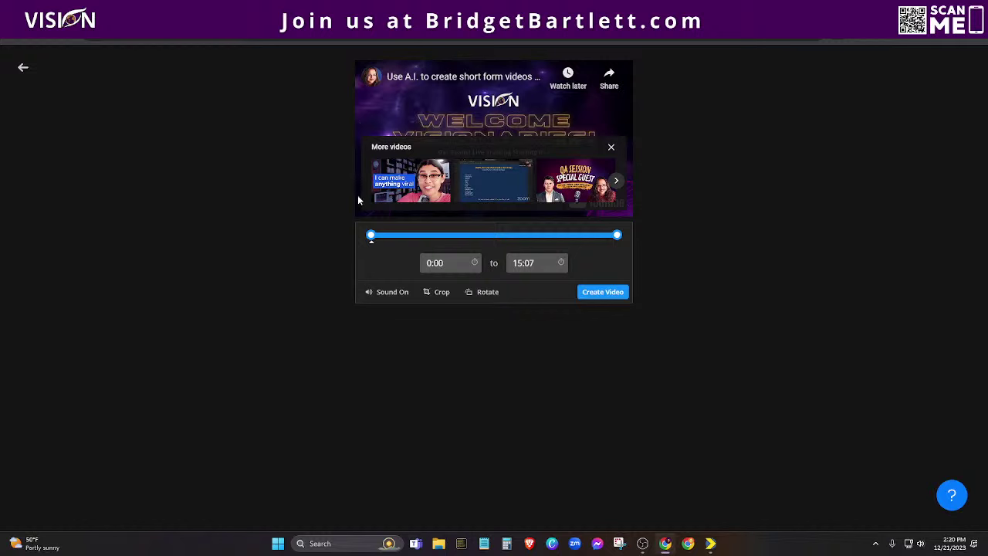
{"action": "left_click", "coordinate": [22, 68]}
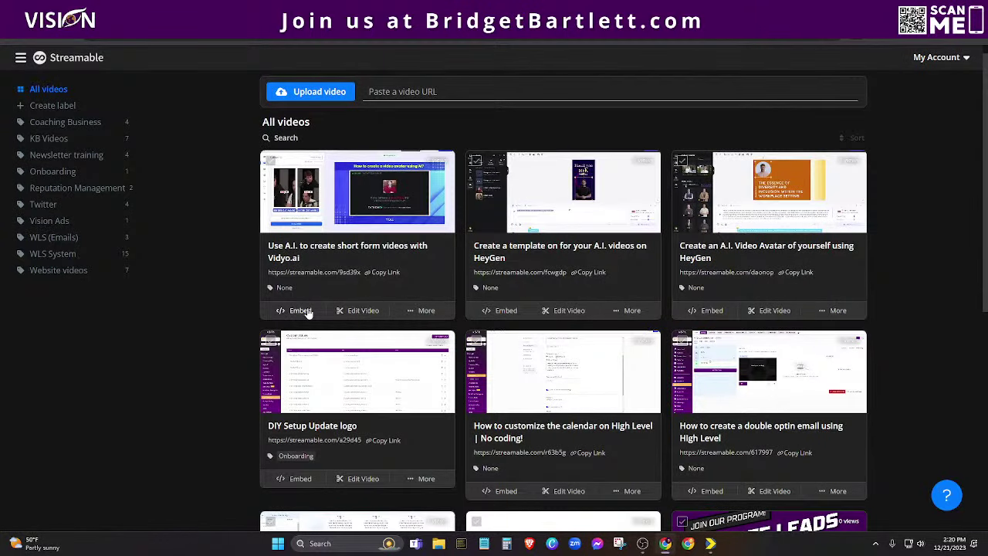
{"action": "left_click", "coordinate": [92, 9]}
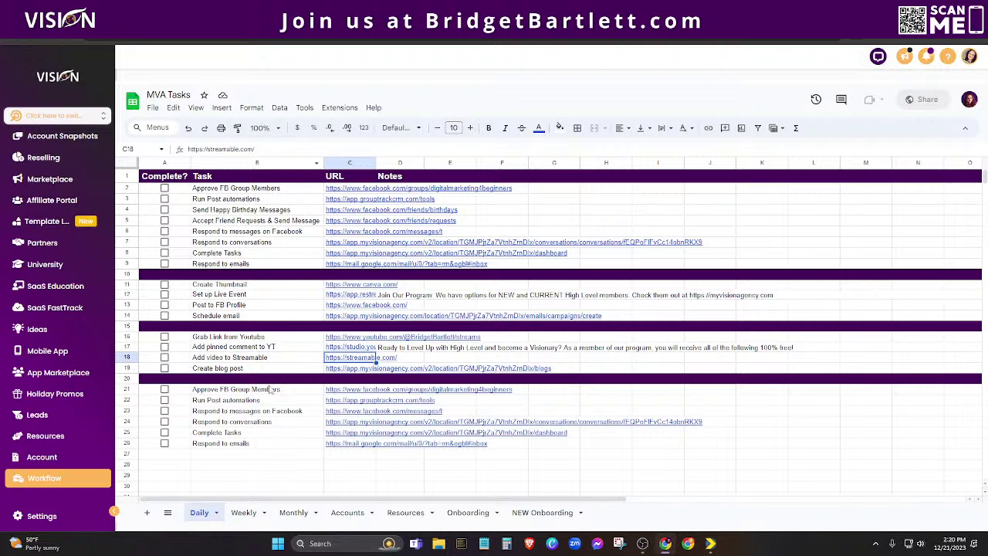
- Open the blogs link of the Create blog post task in the Daily sheet
{"action": "left_click", "coordinate": [207, 375]}
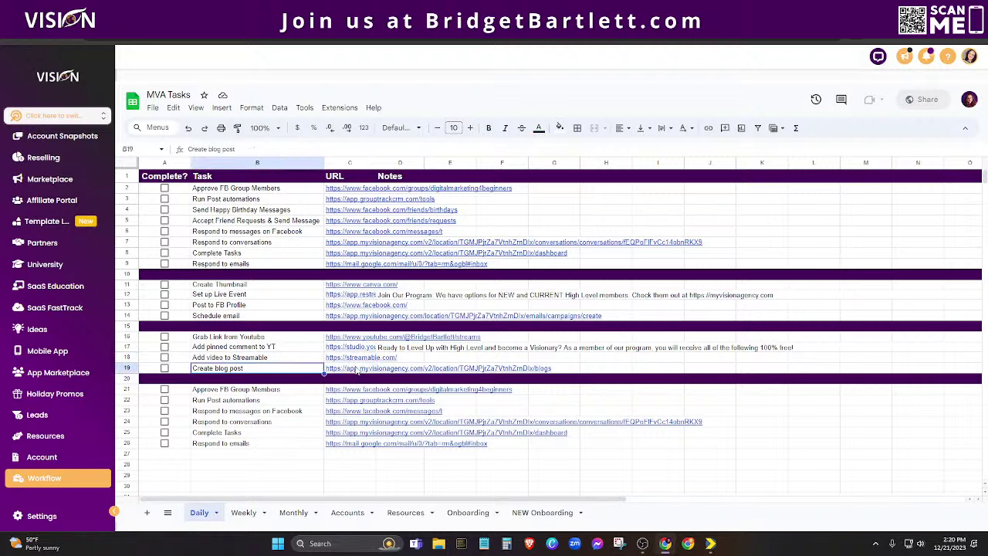
{"action": "left_click", "coordinate": [359, 371]}
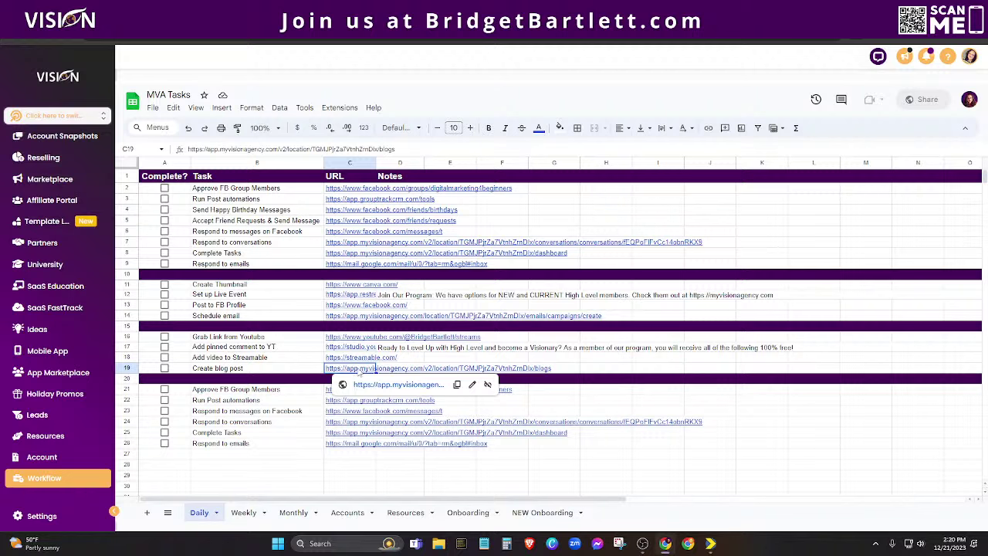
{"action": "left_click", "coordinate": [355, 386]}
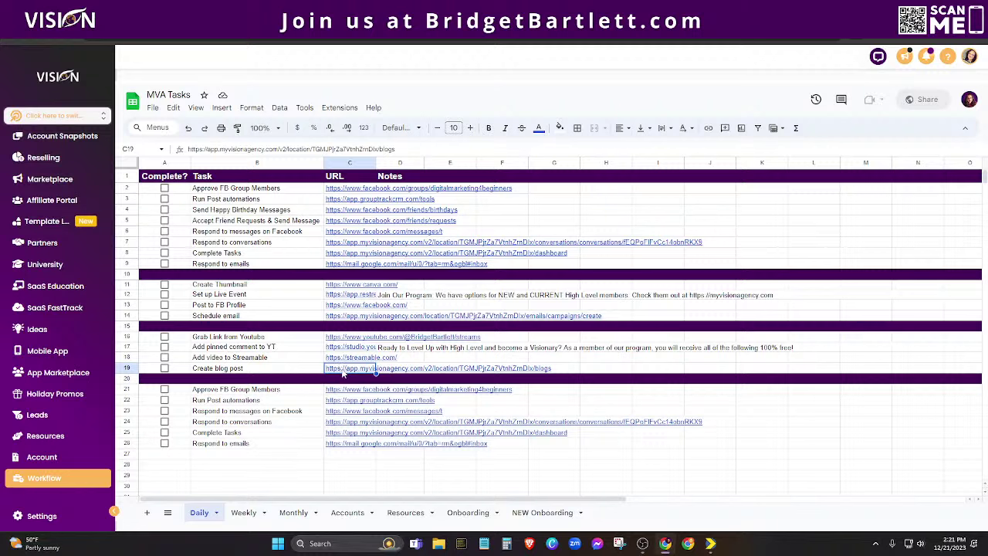
{"action": "mouse_move", "coordinate": [343, 372]}
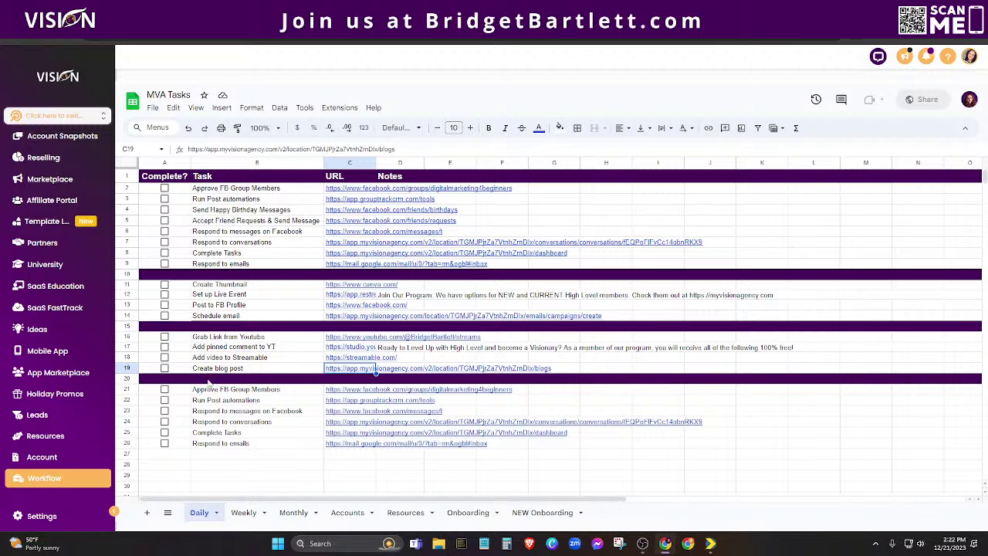
- Review the Create shorts and schedule to social task in the Weekly sheet and the Audit Accounts list in the Monthly sheet
{"action": "left_click", "coordinate": [244, 513]}
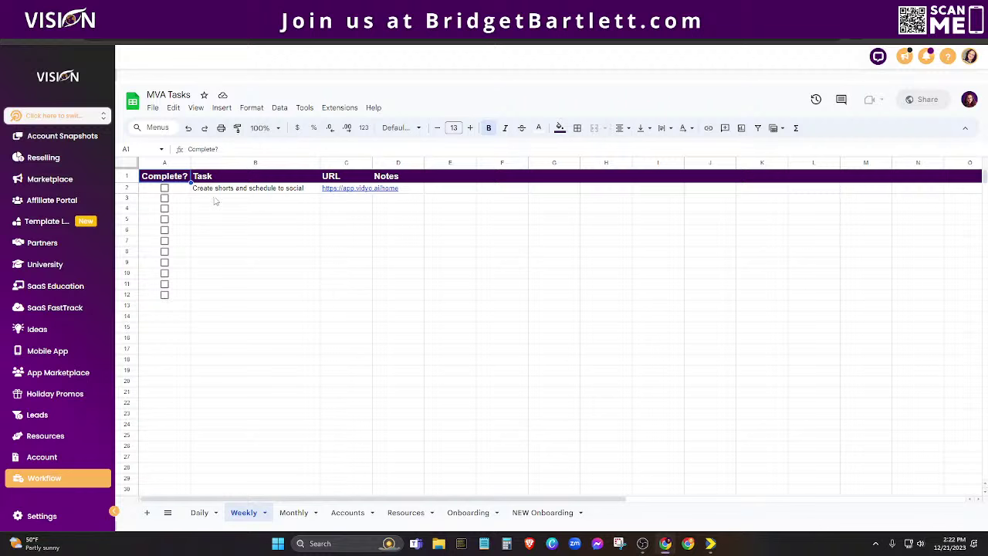
{"action": "mouse_move", "coordinate": [374, 196]}
{"action": "left_click", "coordinate": [307, 192]}
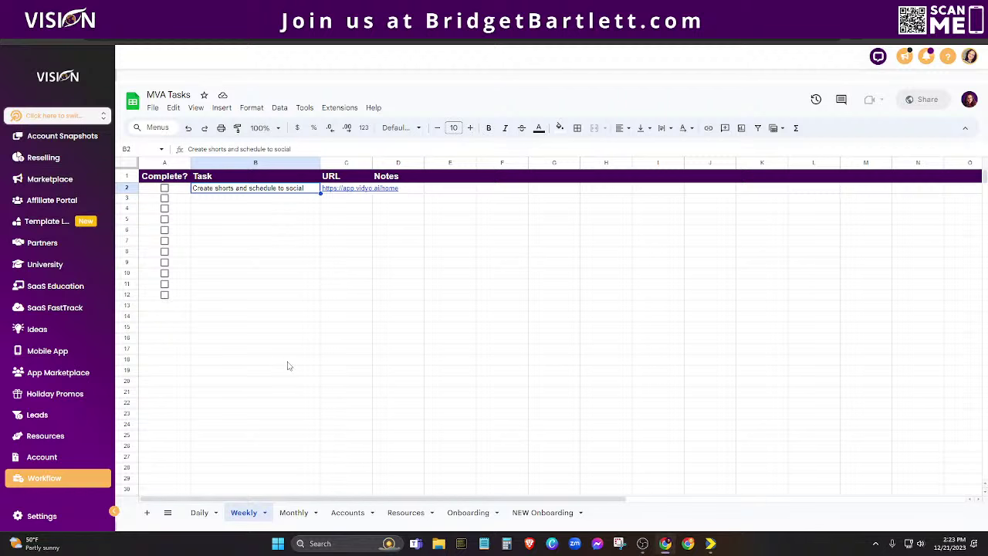
{"action": "left_click", "coordinate": [293, 513]}
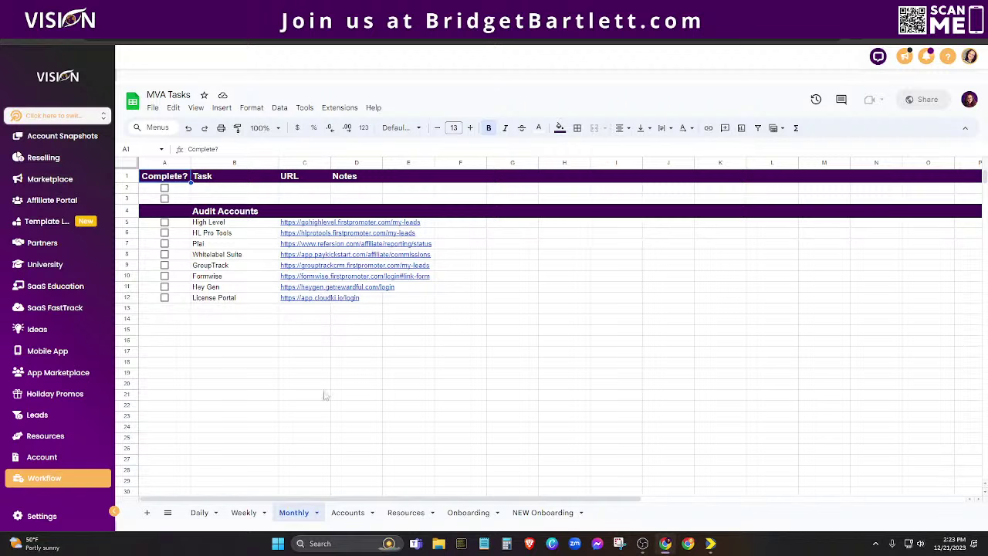
- Review the Create Account and Cancel Account sections of the Accounts sheet
{"action": "left_click", "coordinate": [347, 512]}
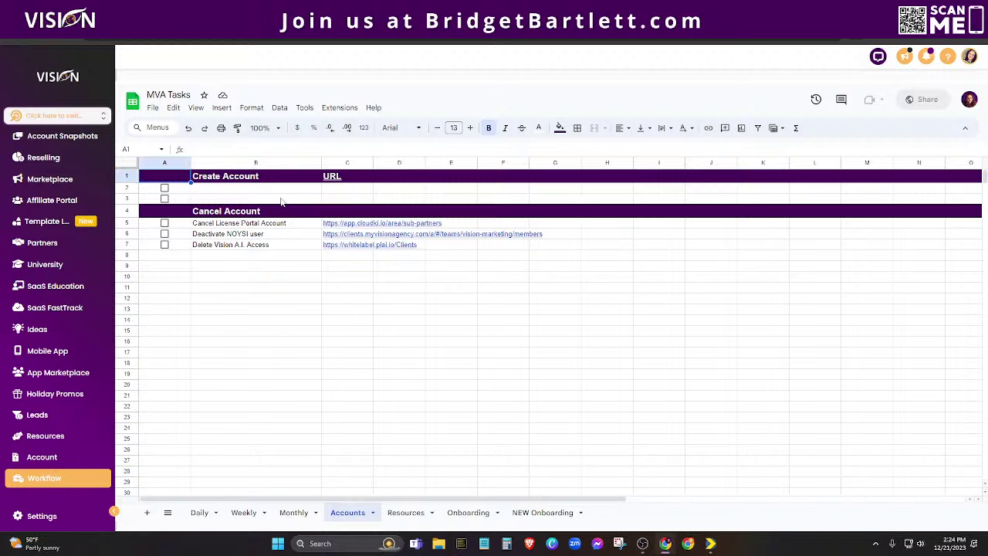
{"action": "left_click", "coordinate": [280, 192]}
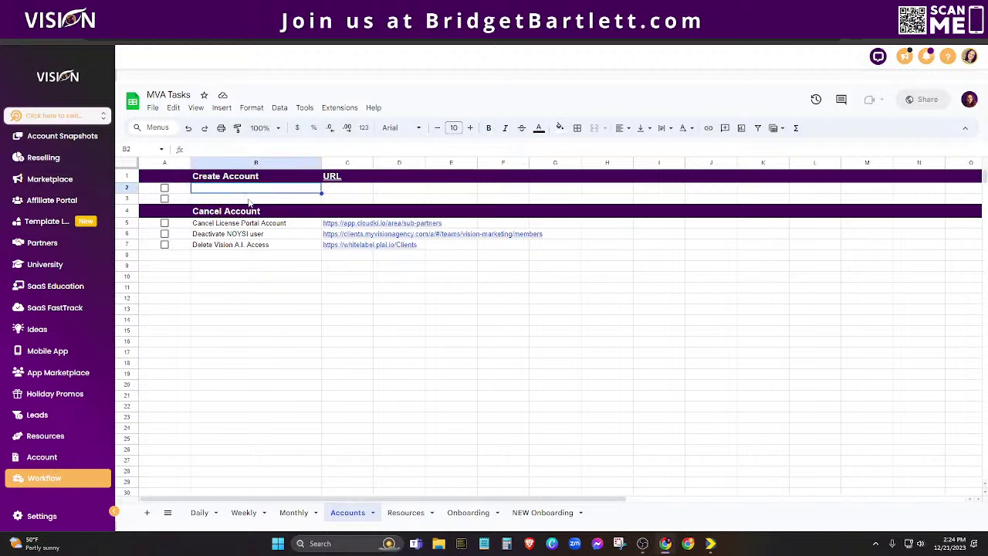
{"action": "left_click", "coordinate": [283, 225]}
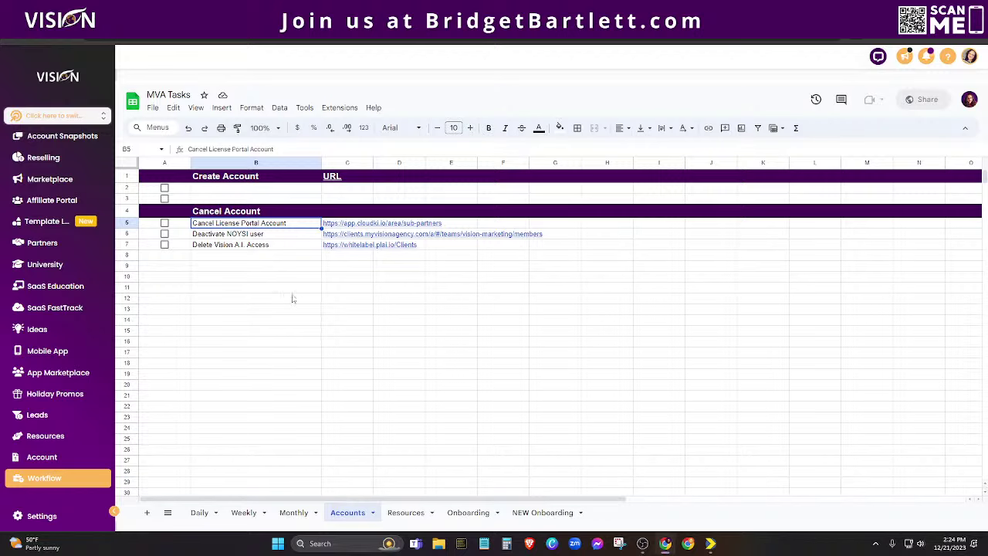
- Review the High Level and Whitelabel Suite links in the Resources sheet, previewing the Membership Area link
{"action": "left_click", "coordinate": [403, 517]}
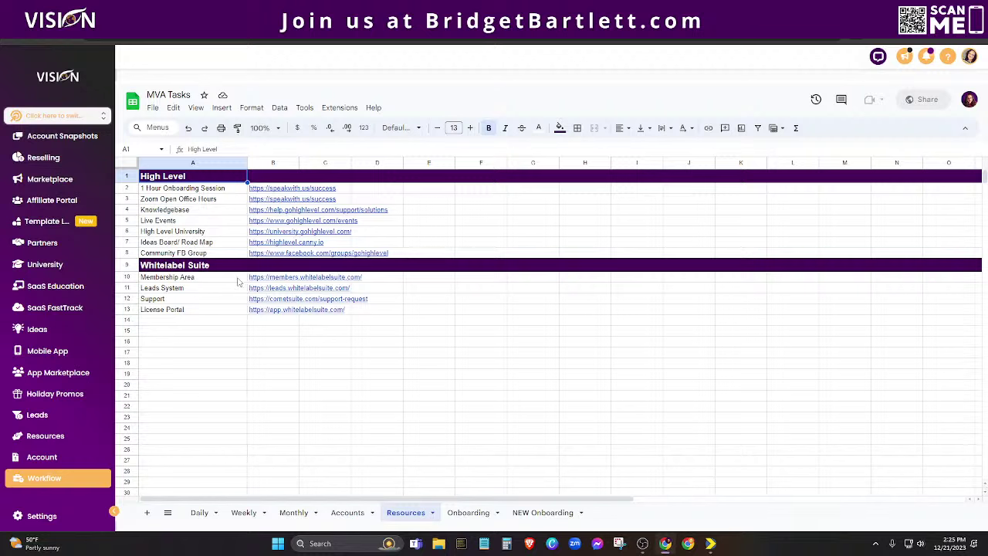
{"action": "mouse_move", "coordinate": [284, 282]}
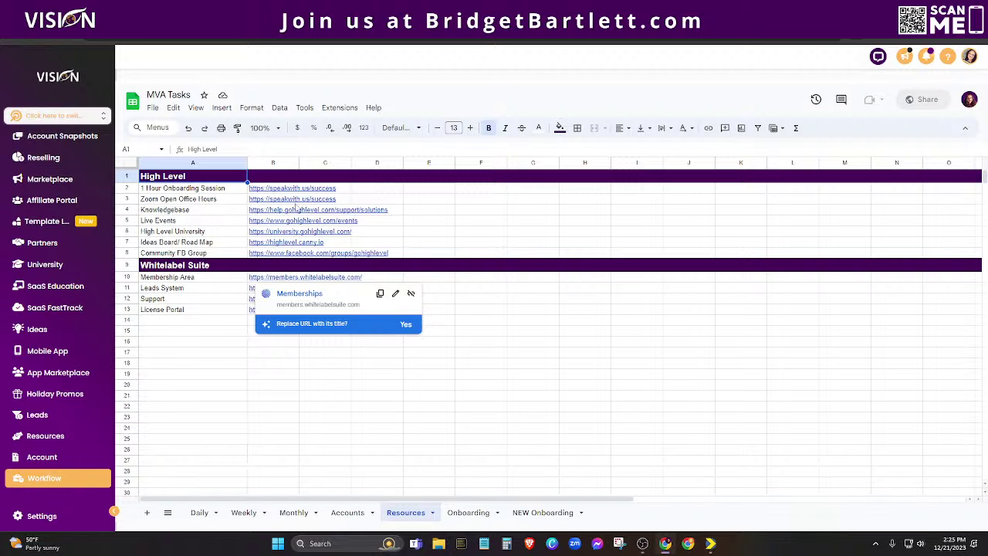
{"action": "left_click", "coordinate": [459, 265]}
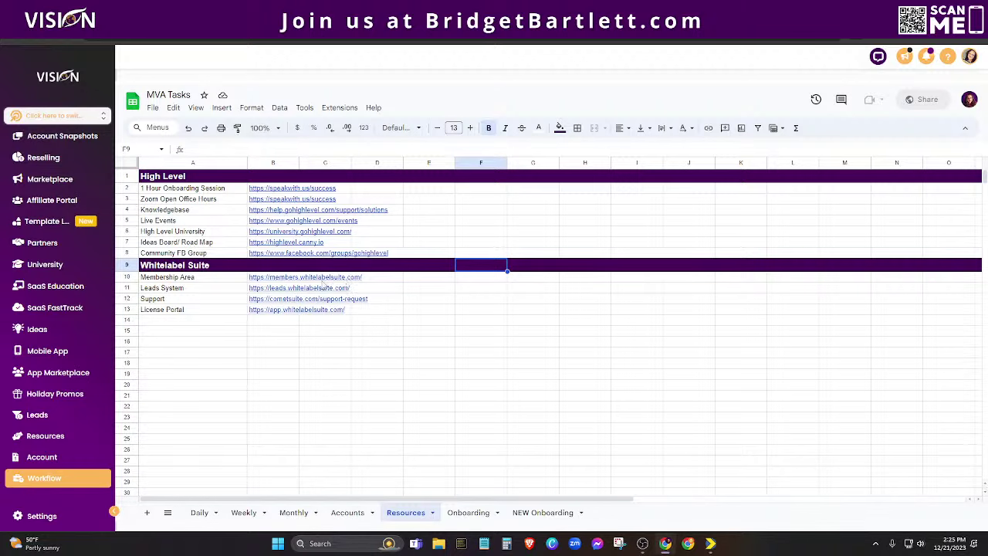
{"action": "mouse_move", "coordinate": [300, 281]}
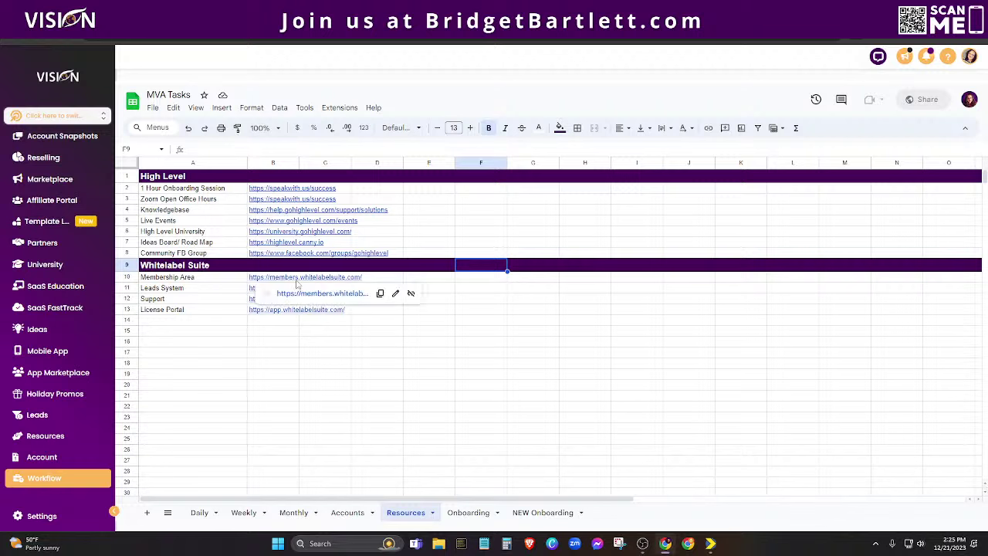
{"action": "left_click", "coordinate": [201, 304]}
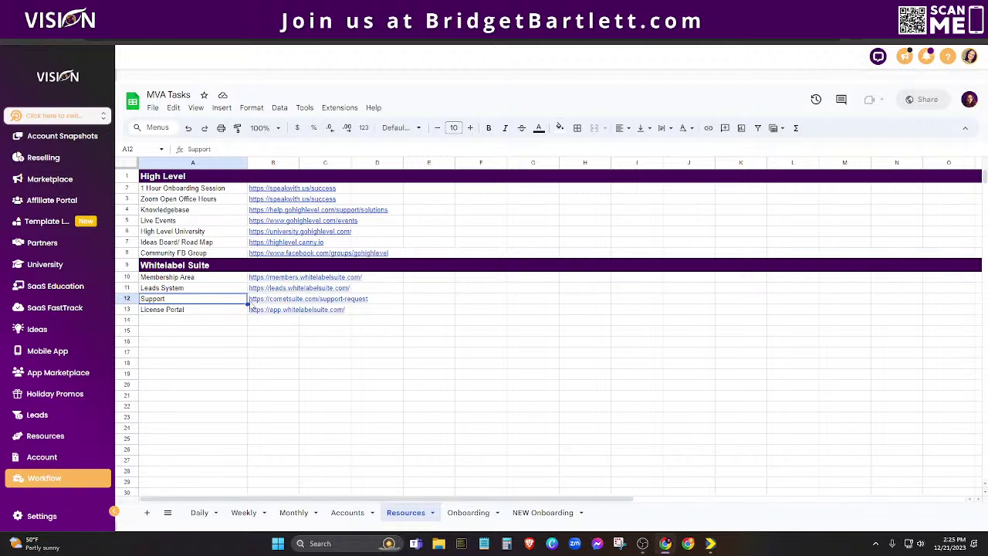
{"action": "mouse_move", "coordinate": [263, 282]}
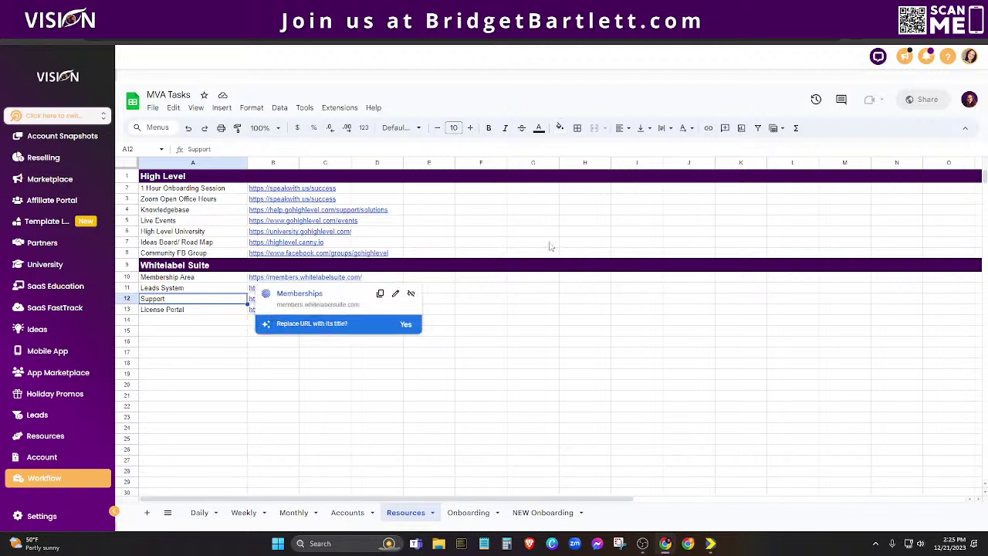
- Review the checklists in the Onboarding and NEW Onboarding sheets, and return to the Daily sheet
{"action": "left_click", "coordinate": [468, 513]}
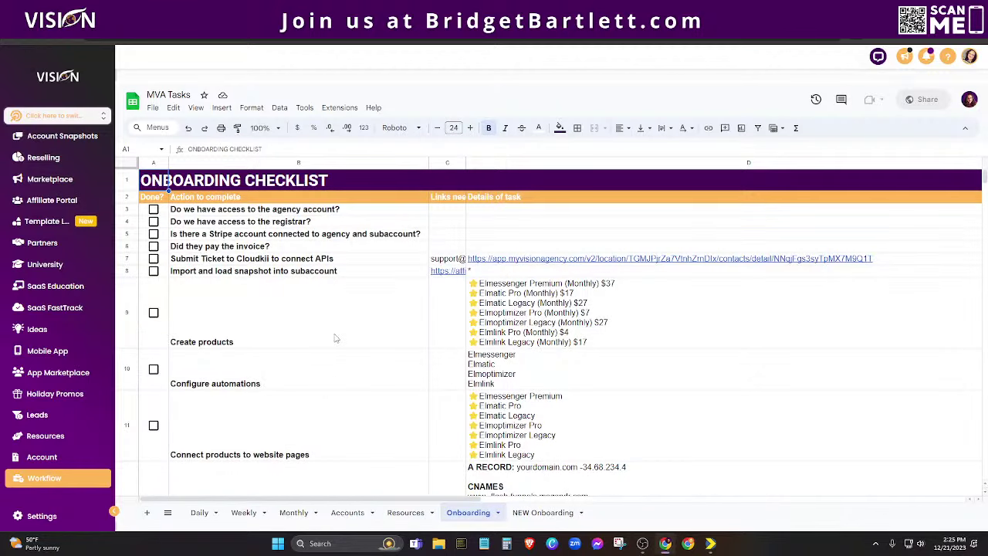
{"action": "scroll", "coordinate": [348, 324], "scroll_direction": "down", "scroll_amount": 3}
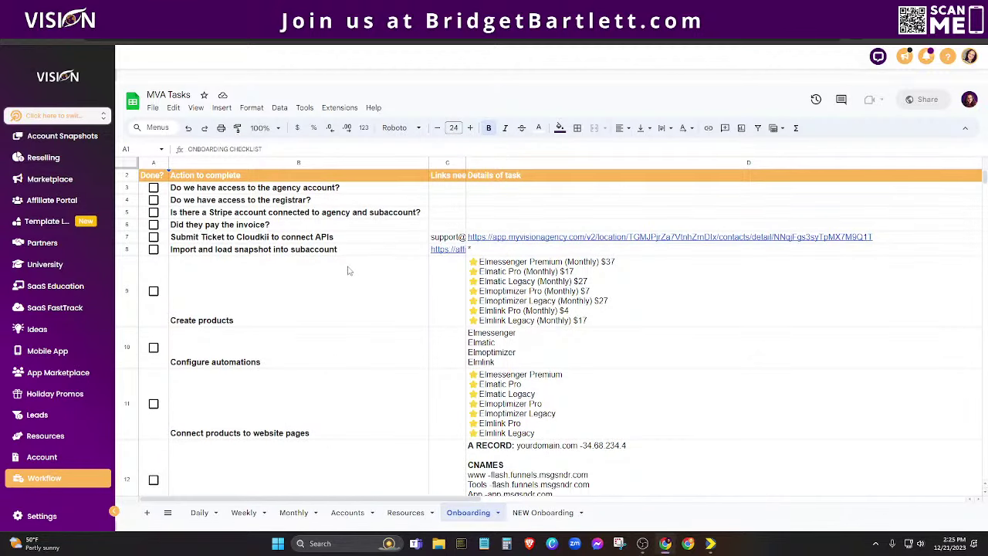
{"action": "left_click", "coordinate": [543, 512]}
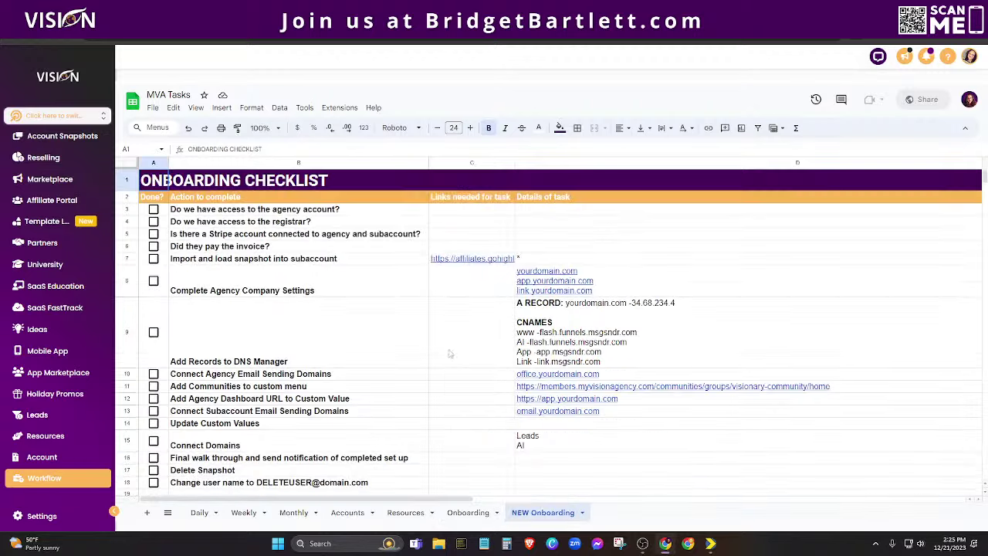
{"action": "scroll", "coordinate": [436, 340], "scroll_direction": "down", "scroll_amount": 2}
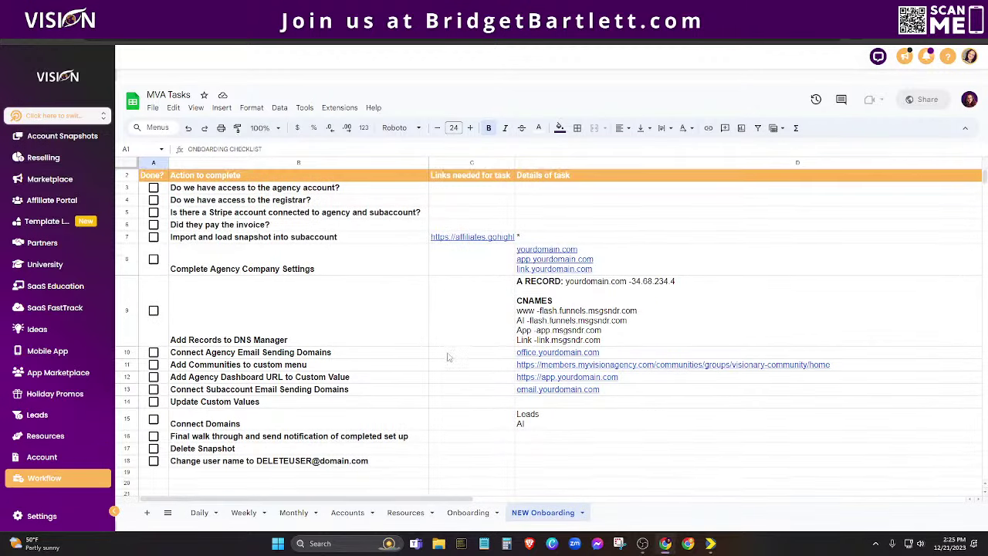
{"action": "scroll", "coordinate": [454, 376], "scroll_direction": "up", "scroll_amount": 3}
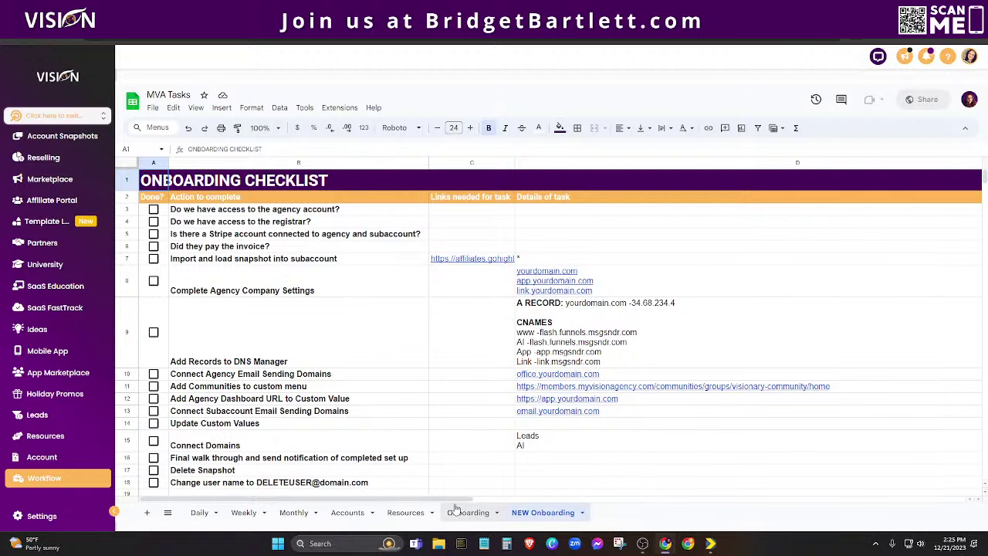
{"action": "scroll", "coordinate": [403, 424], "scroll_direction": "down", "scroll_amount": 2}
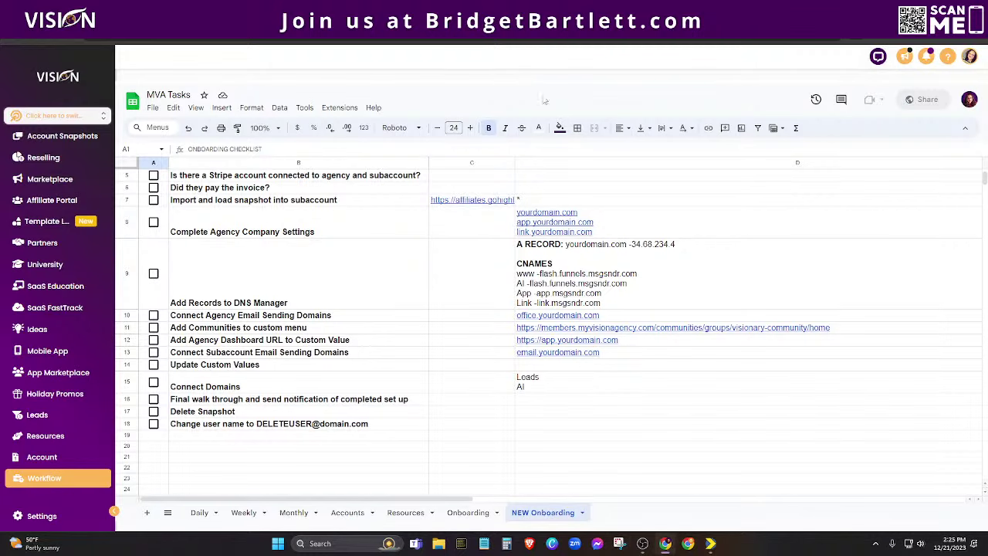
{"action": "left_click", "coordinate": [199, 512]}
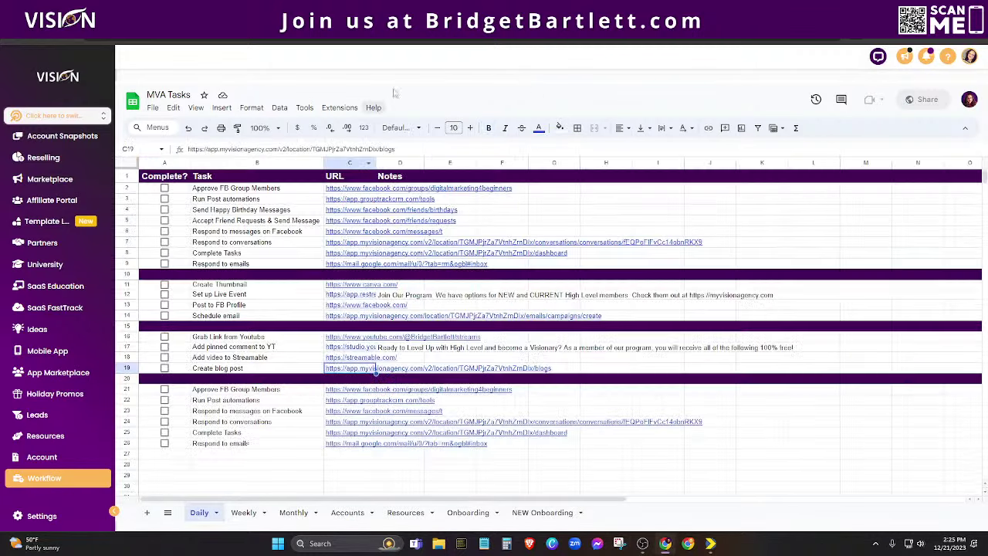